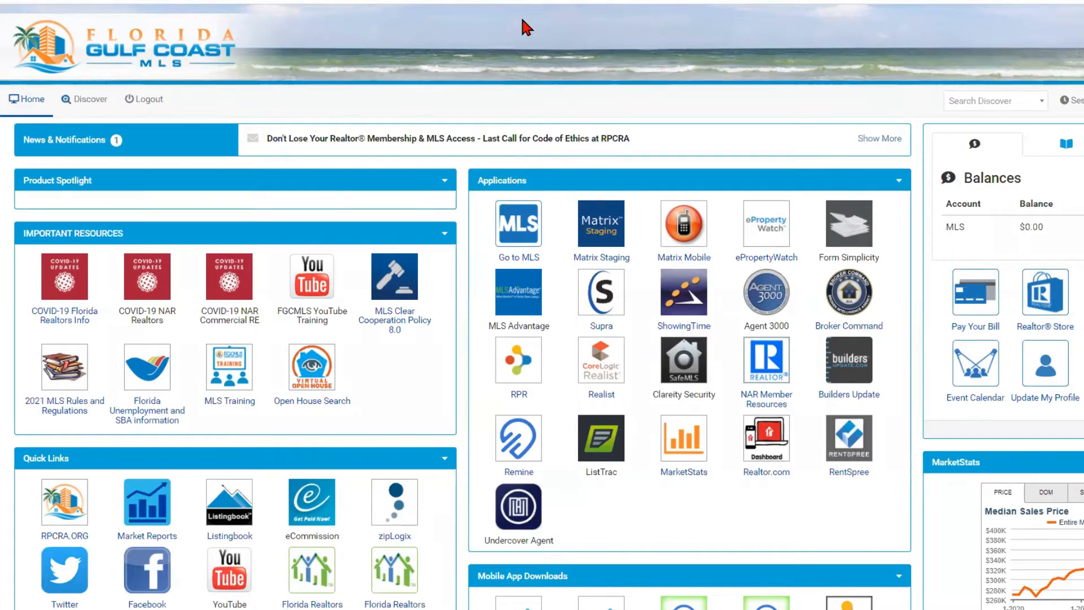
- Launch Matrix MLS from the Go to MLS icon under Applications on the portal home page
left_click(518, 224)
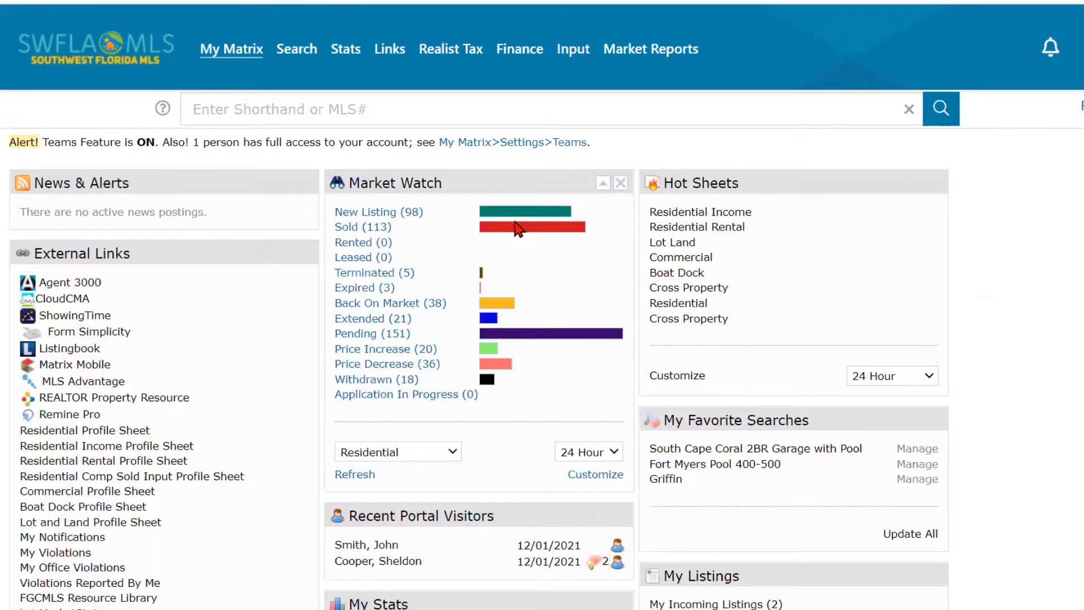
- Search Residential for Single Family, 2 Bed to 3+Den, $400–450k, 2+ baths and garages, all Fort Myers areas
mouse_move(304, 61)
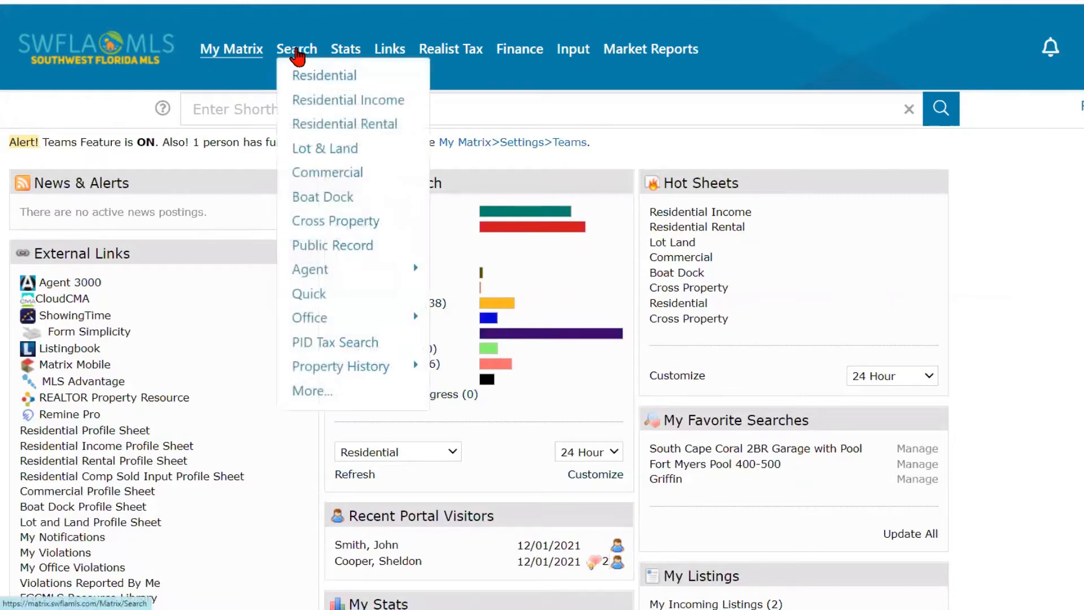
left_click(305, 81)
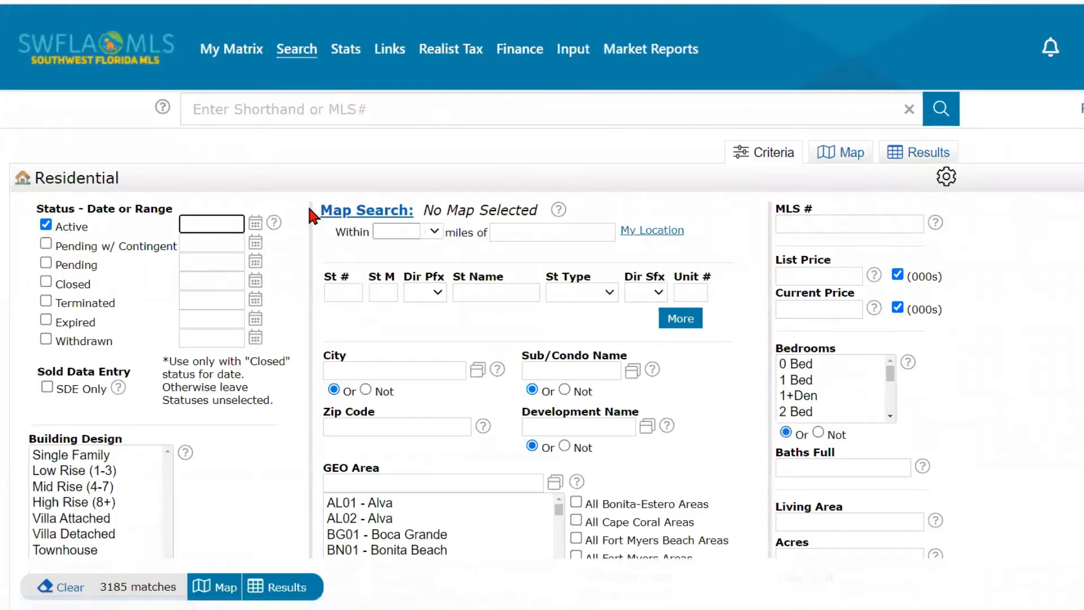
scroll(195, 476, "down", 1)
scroll(196, 475, "down", 2)
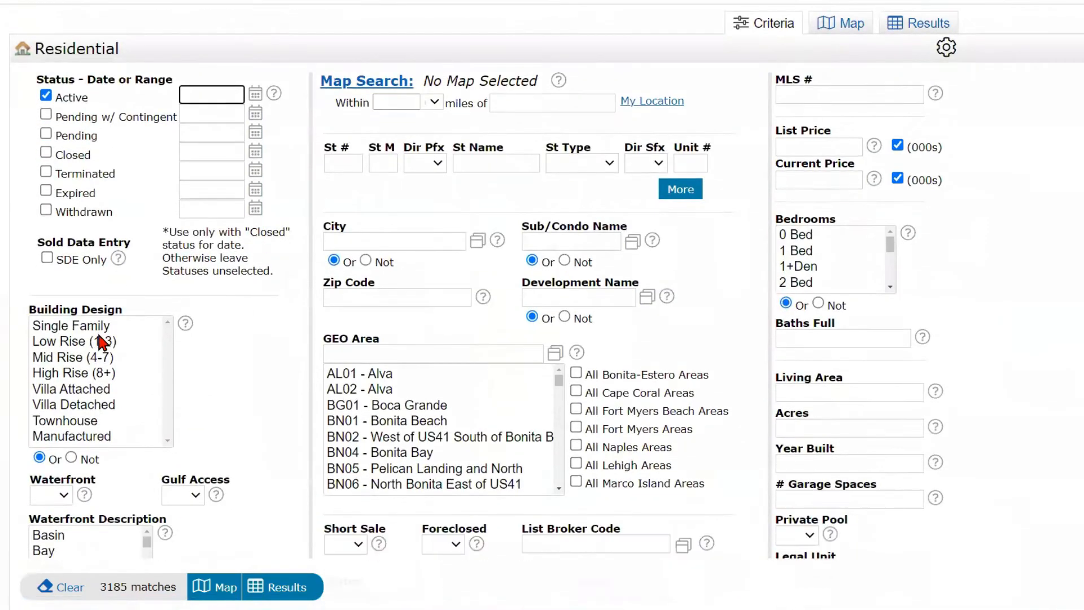
left_click(102, 325)
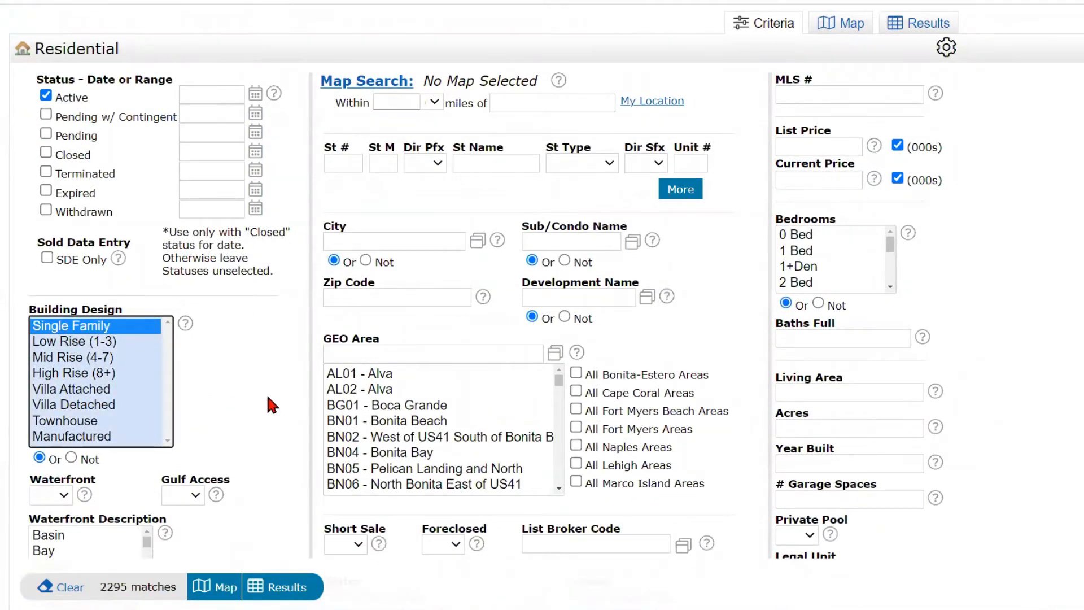
left_click(890, 286)
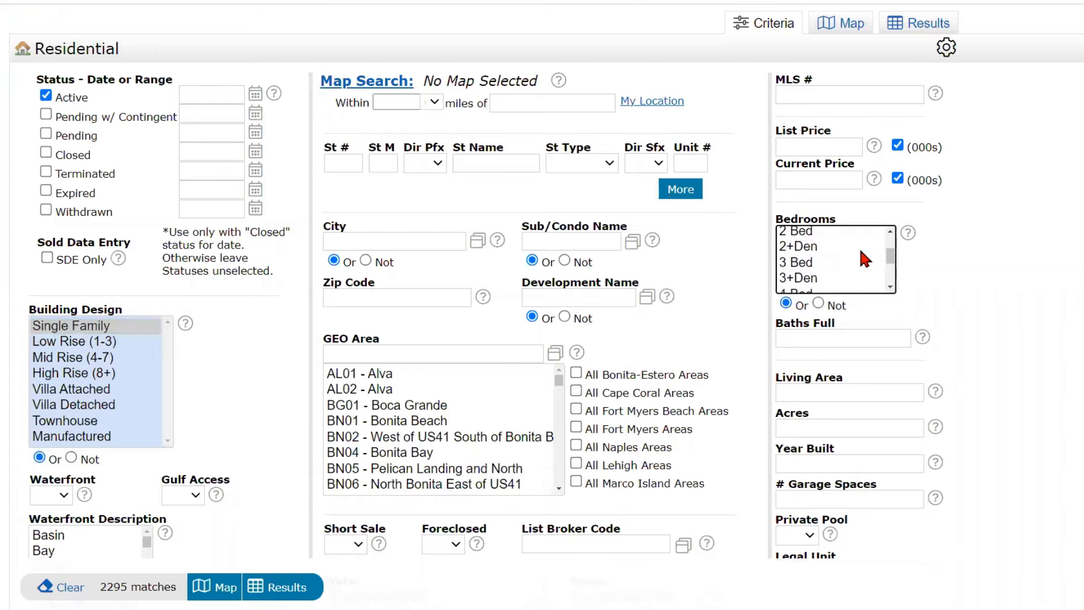
left_click_drag(888, 260, 888, 259)
left_click_drag(801, 238, 800, 284)
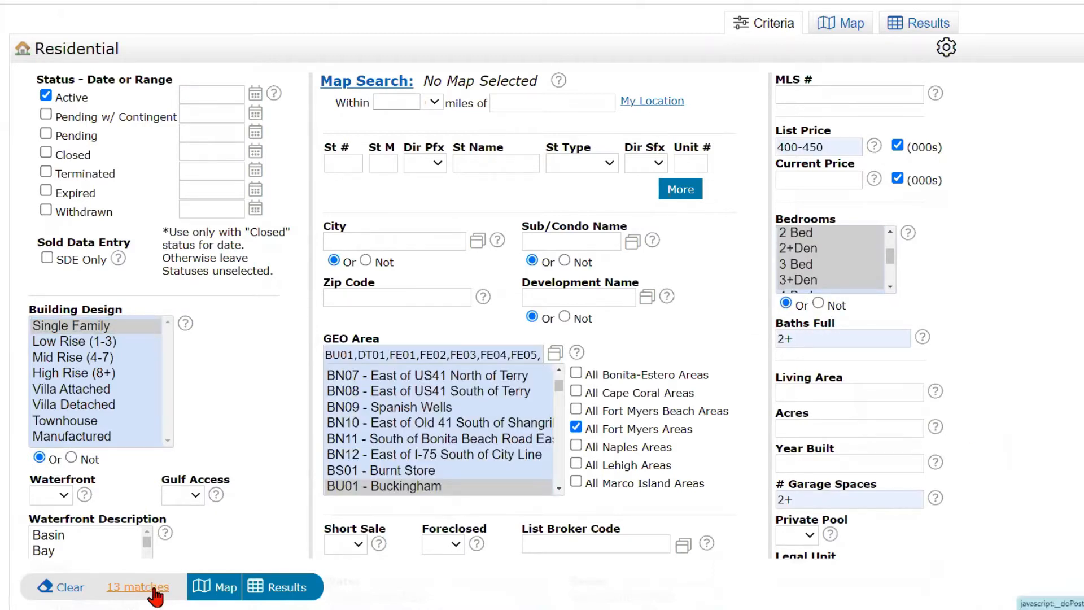
left_click(148, 587)
left_click(286, 592)
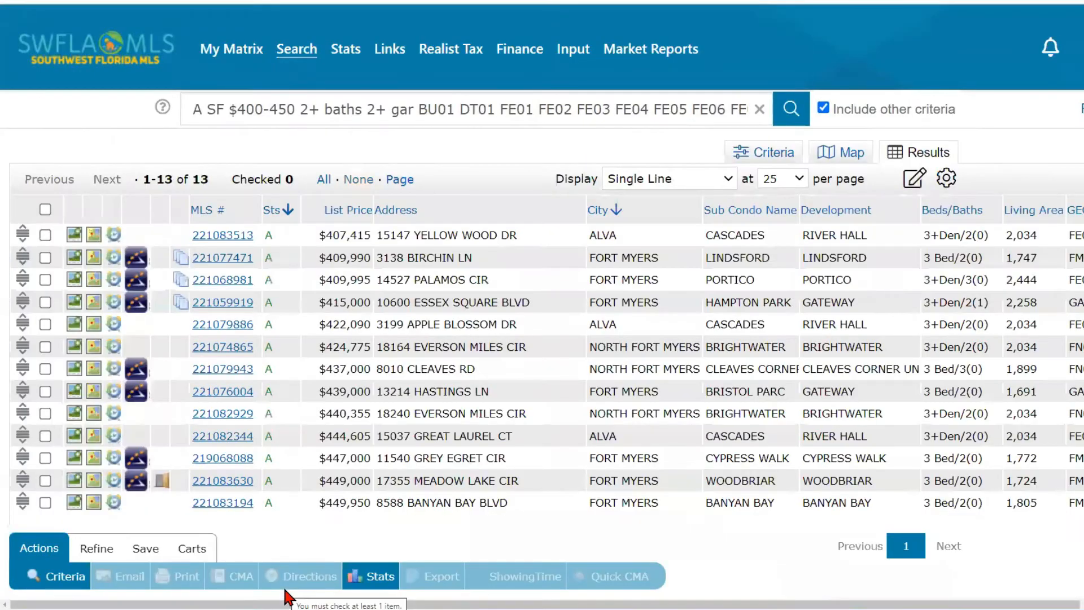
- Show the 13 matching listings in Single Line display on the Results tab
left_click(664, 179)
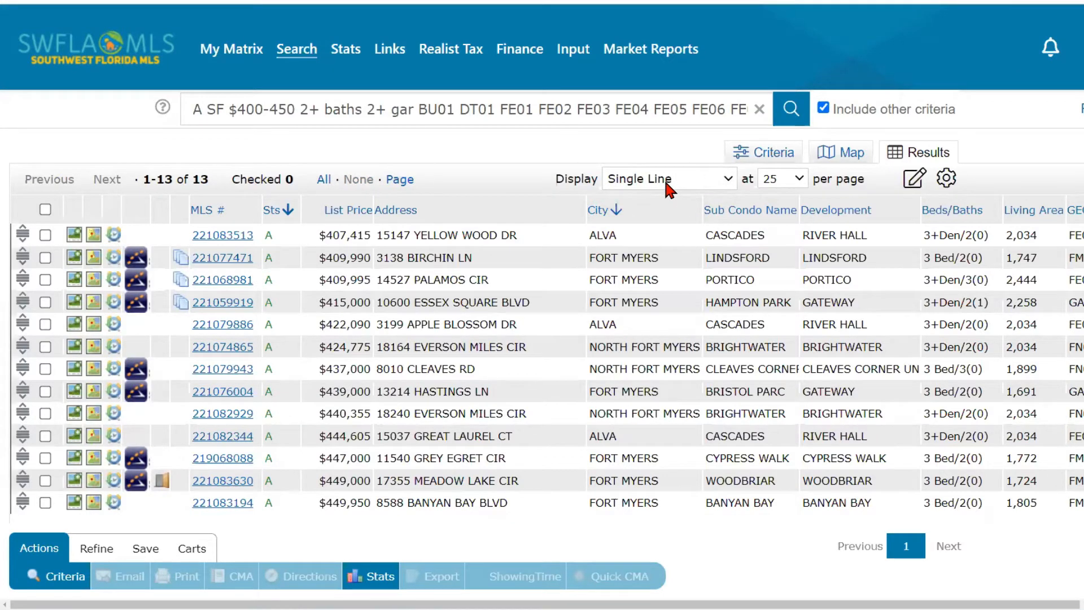
left_click(664, 178)
left_click(911, 160)
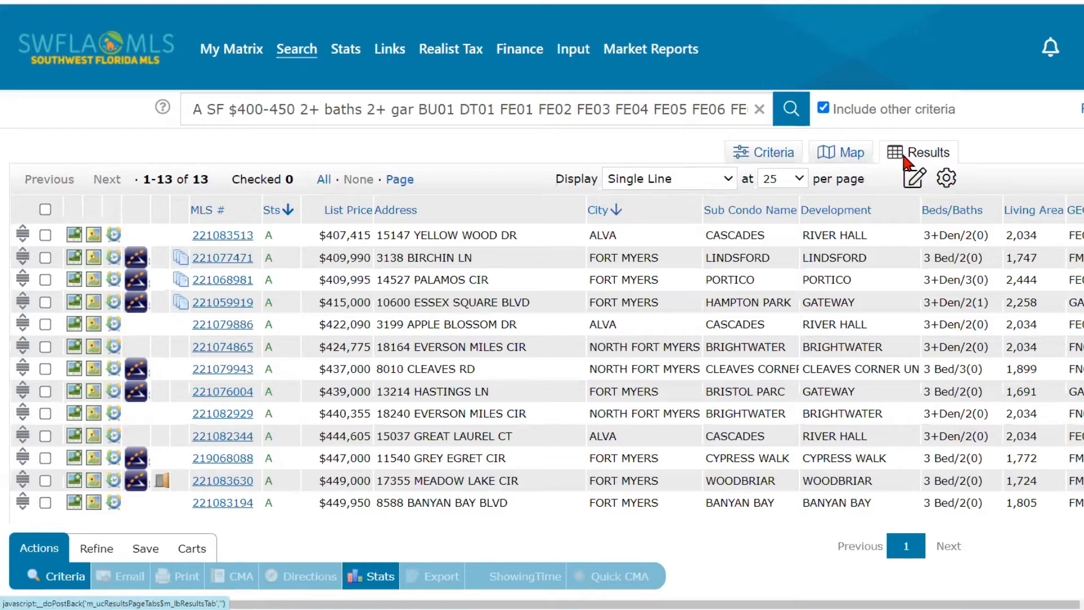
mouse_move(293, 52)
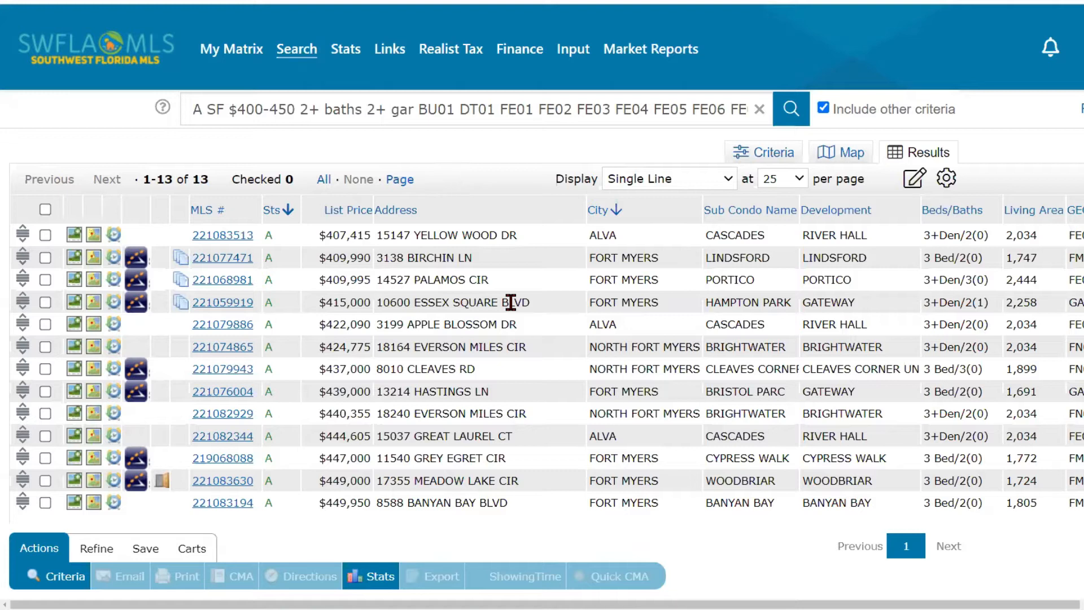
- Sort results by list price, show 10 per page, and reverse the order so $449,950 leads
left_click(348, 214)
left_click(343, 216)
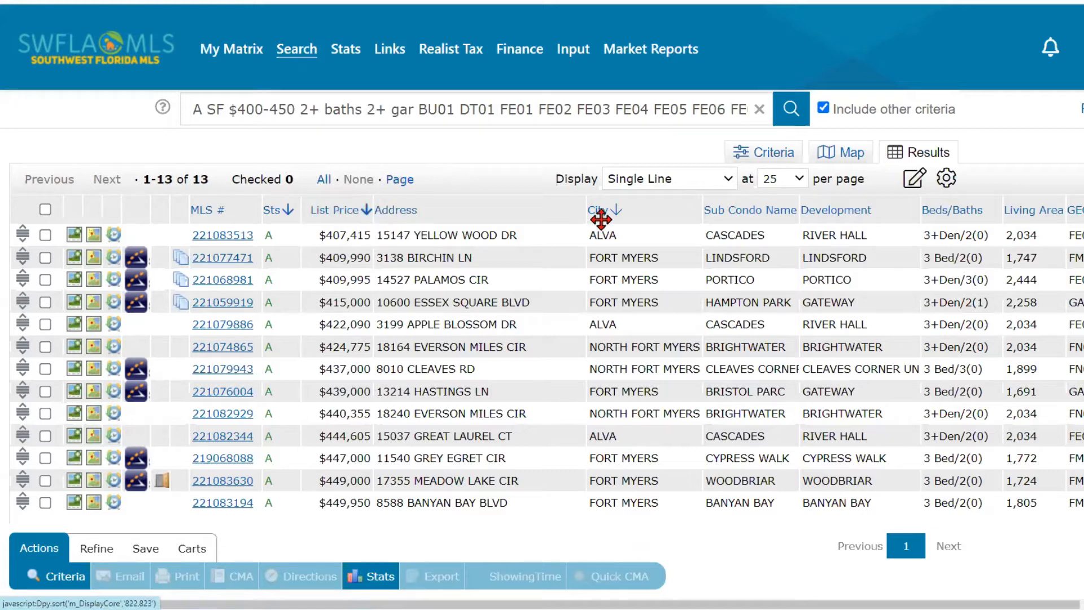
left_click(799, 182)
left_click(787, 195)
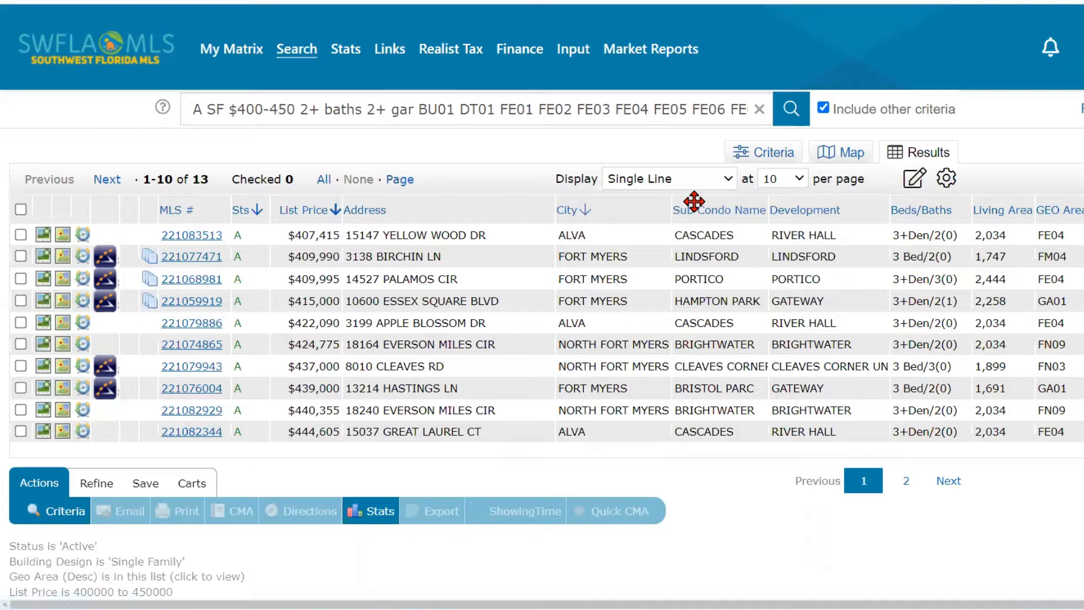
left_click(319, 213)
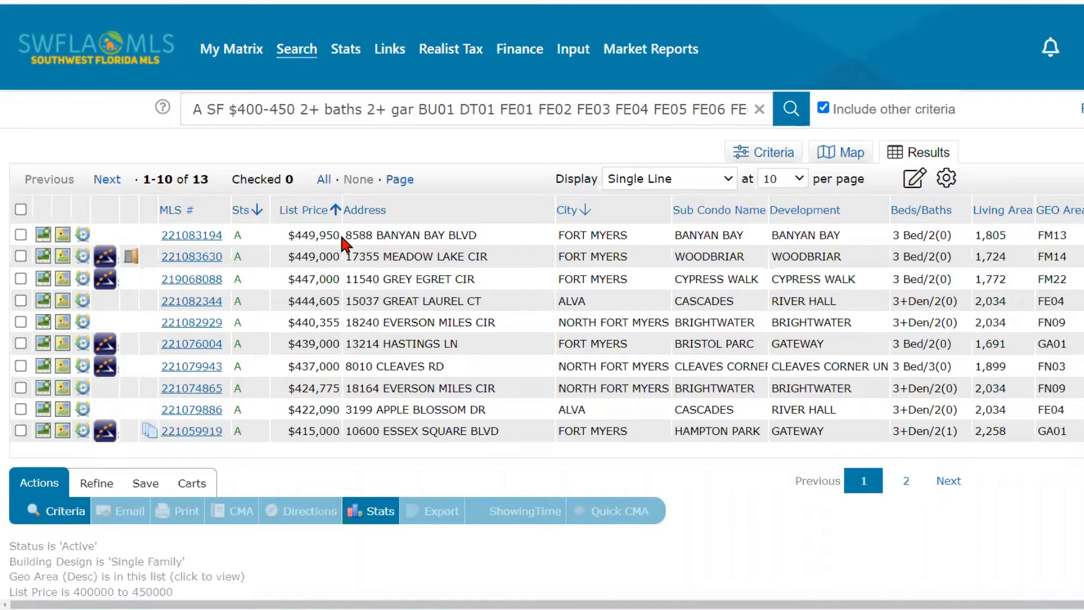
- Sort the results by City so the three Alva listings come first
left_click(570, 213)
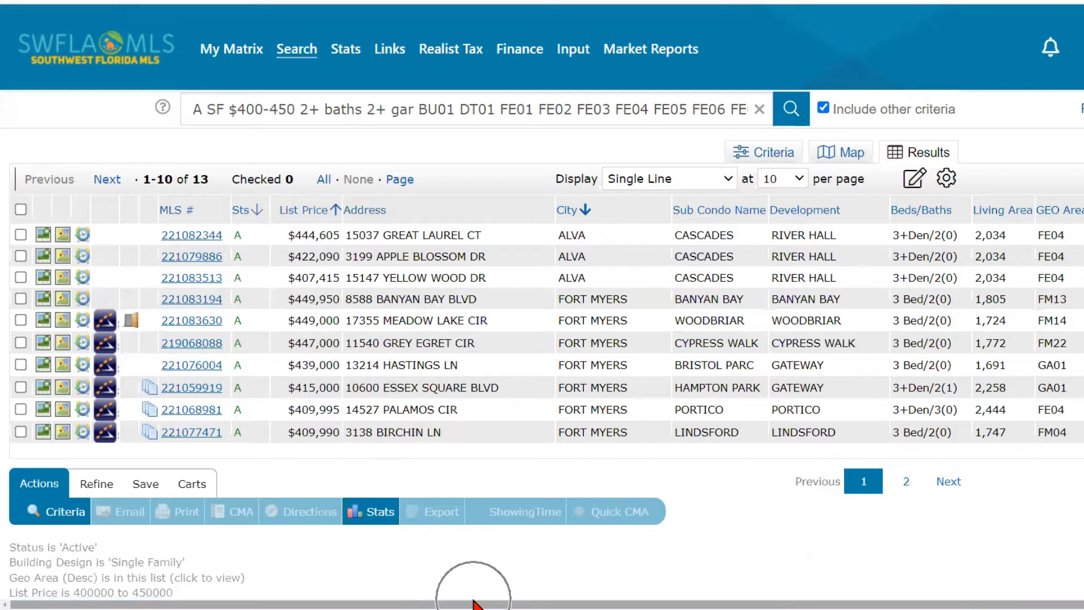
left_click_drag(473, 603, 586, 603)
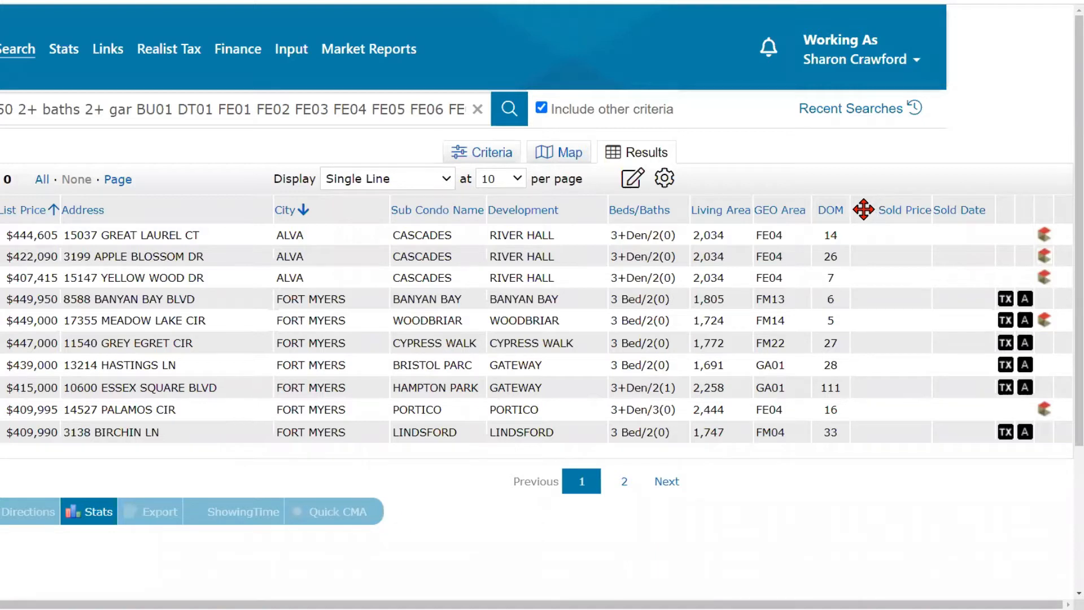
key("ctrl")
key("ctrl")
key("ctrl")
key("ctrl")
key("ctrl")
key("ctrl")
left_click(862, 211)
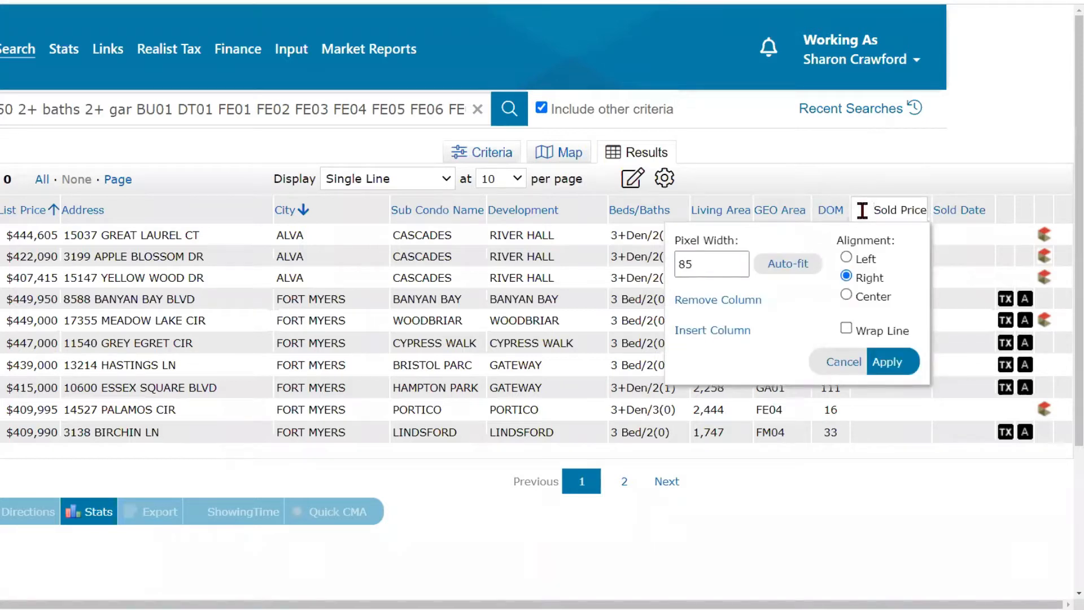
left_click(721, 305)
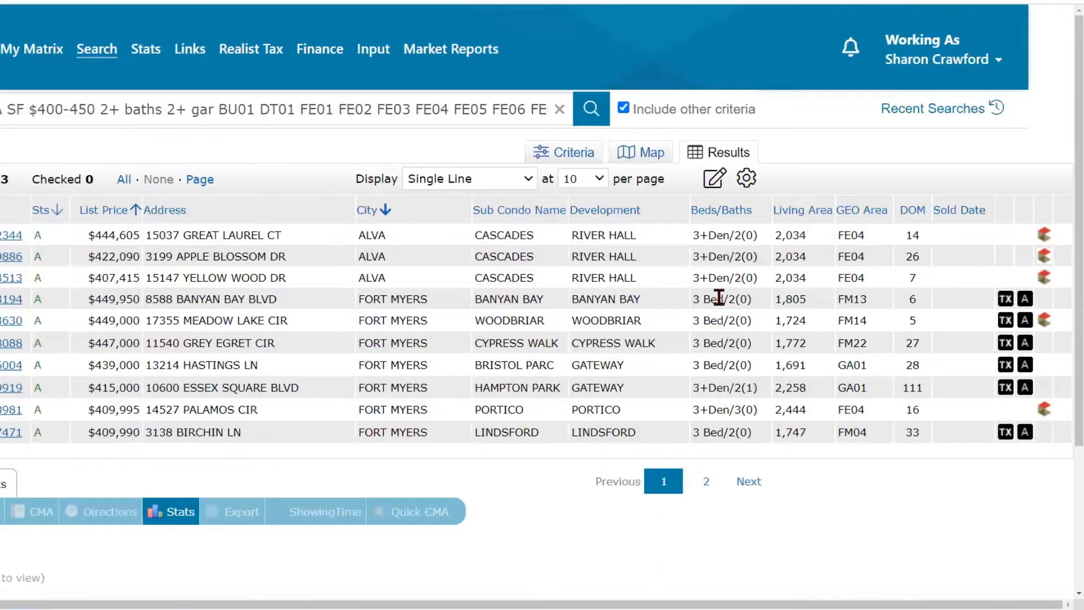
left_click(981, 202)
left_click(981, 201)
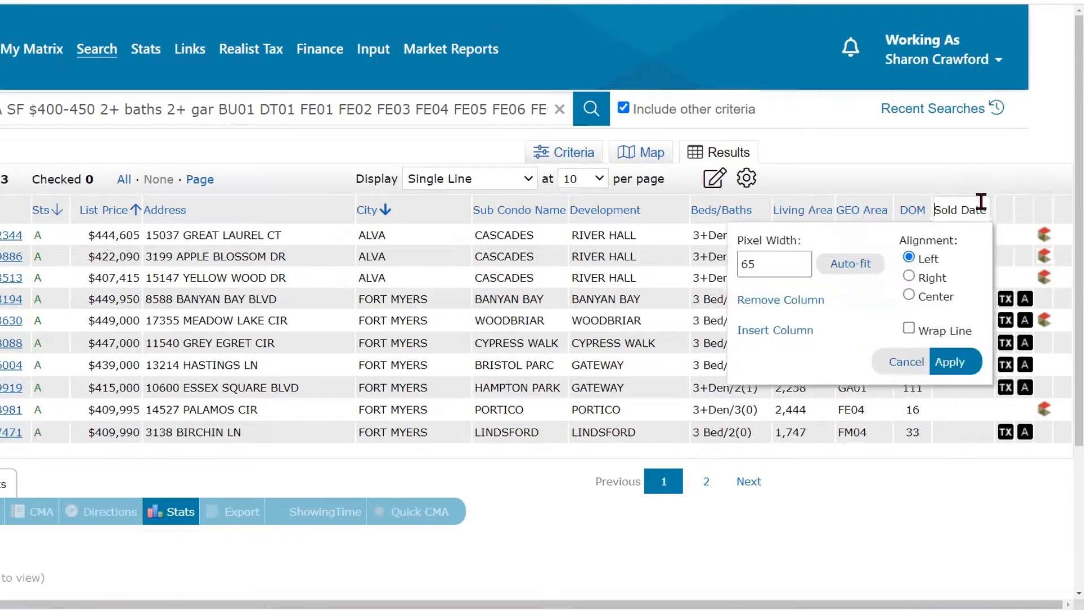
left_click(782, 300)
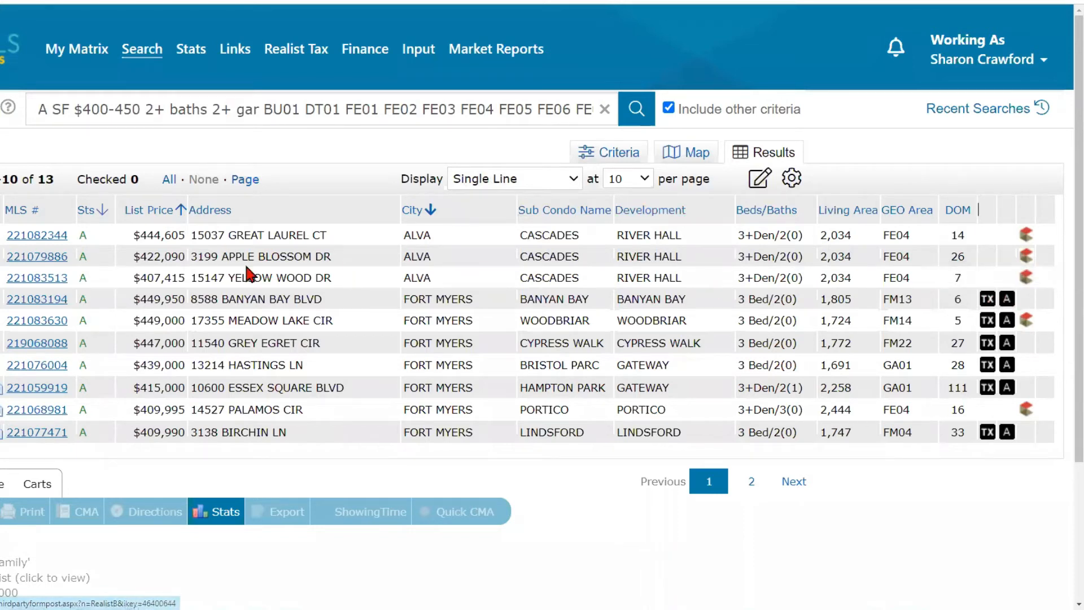
left_click(37, 299)
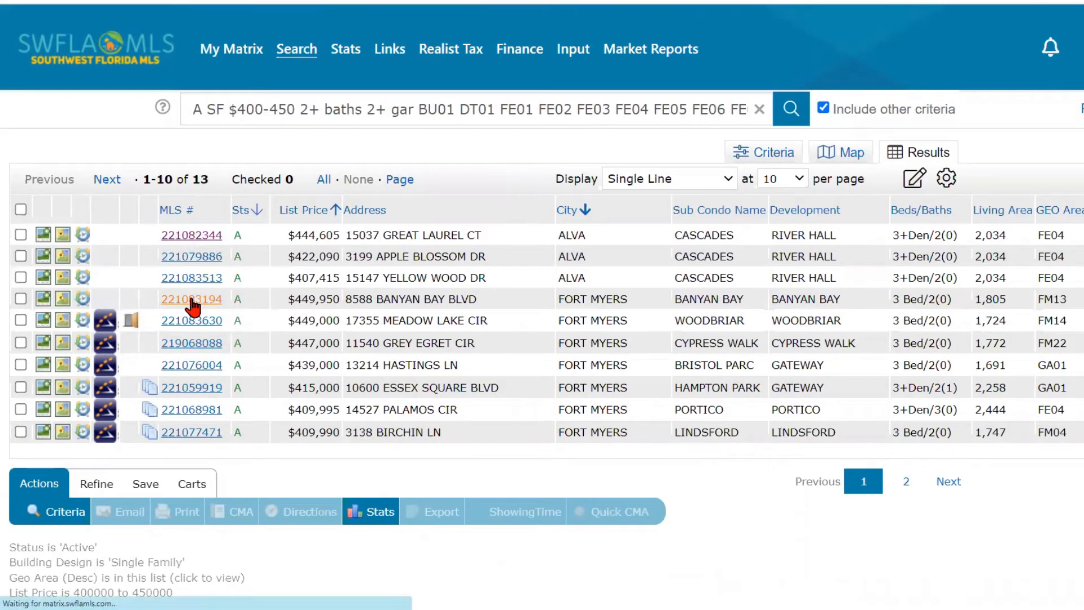
scroll(314, 374, "down", 4)
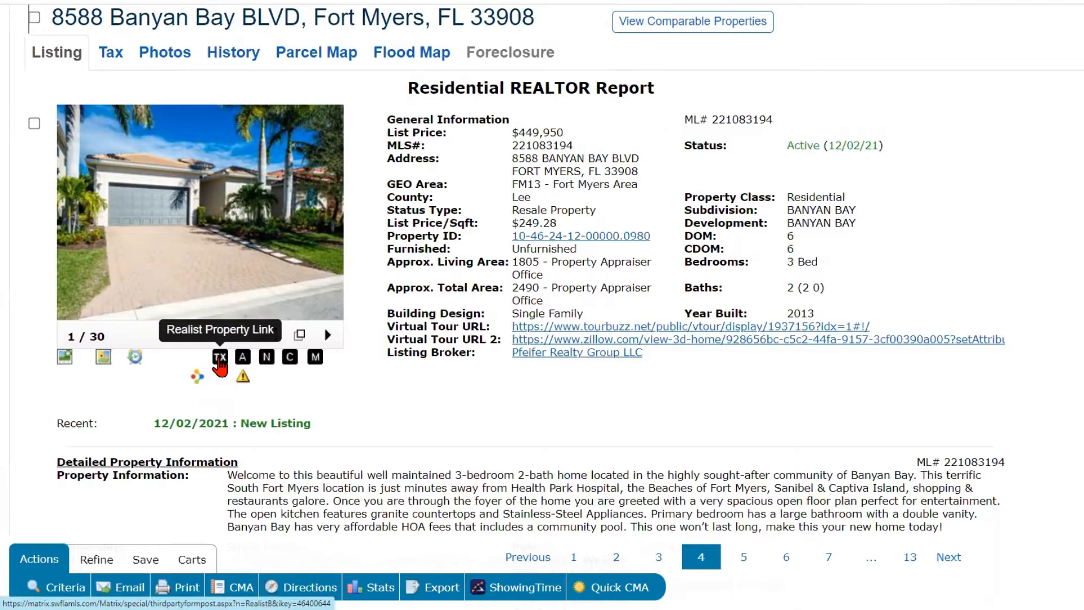
- Check the listing's tax record and assessor map icons, then return to the single-line results grid
left_click(219, 360)
left_click(243, 361)
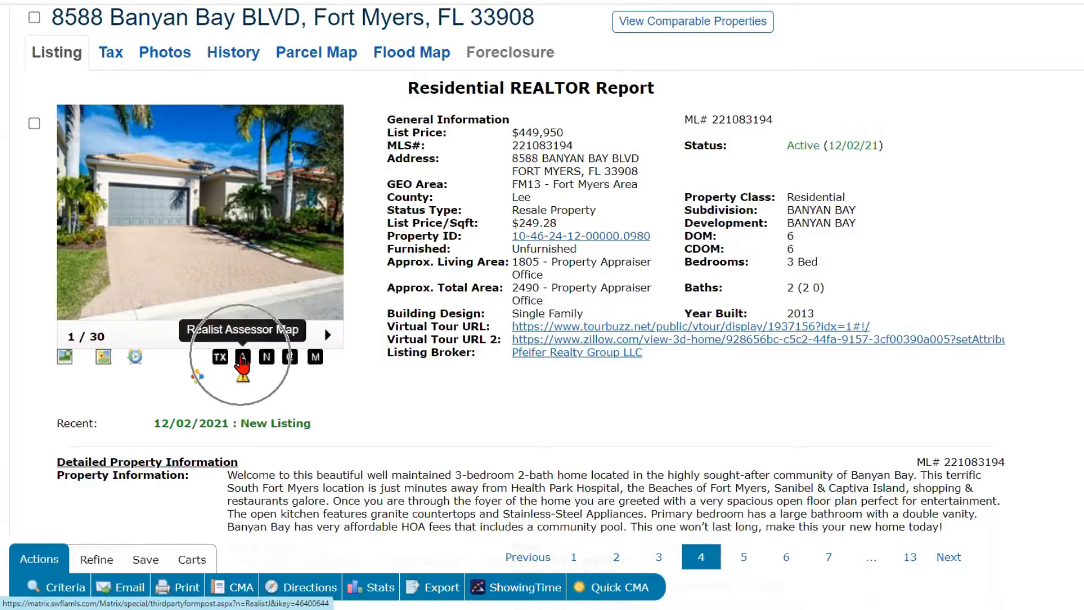
left_click(242, 358)
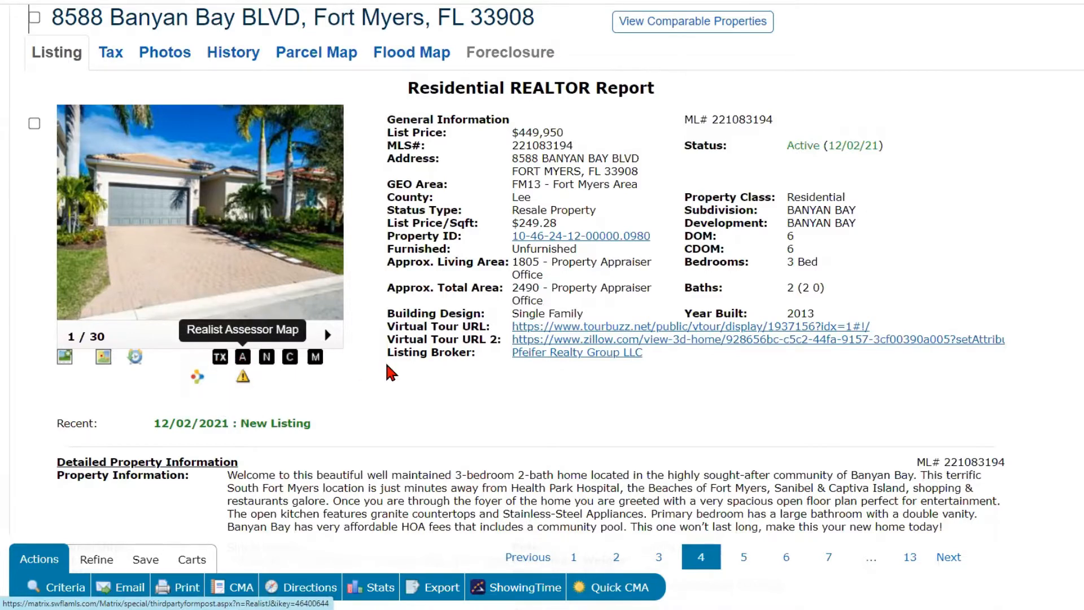
scroll(387, 365, "up", 1)
scroll(385, 361, "up", 3)
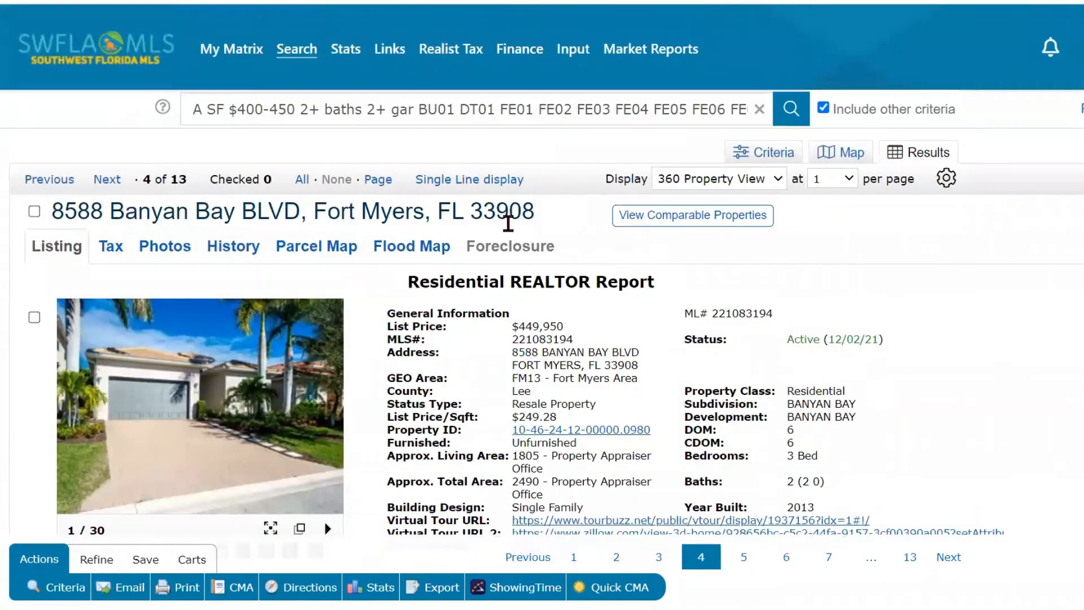
left_click(480, 192)
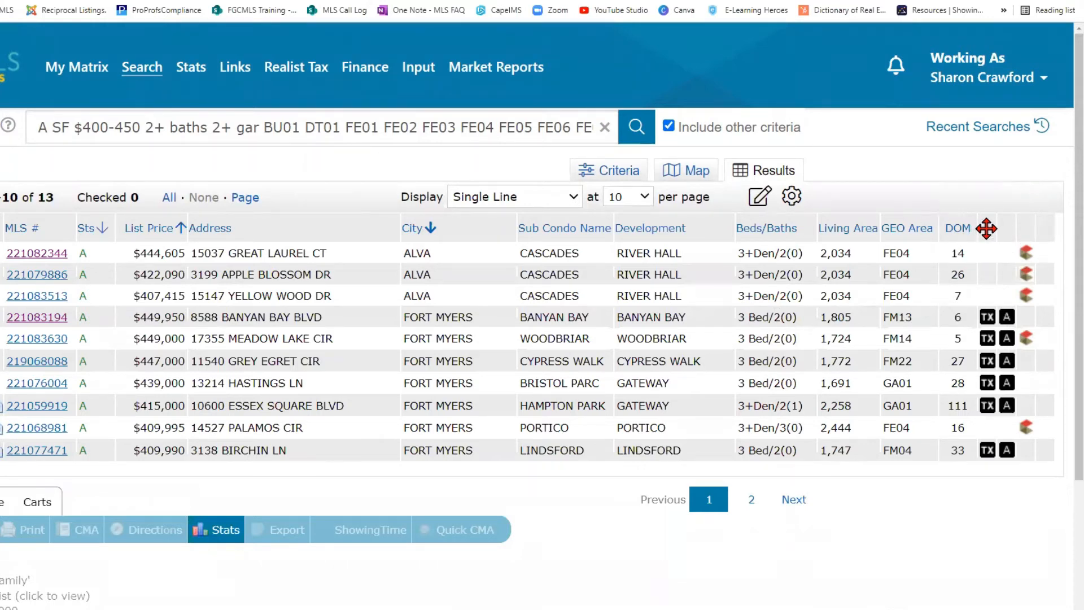
- Remove the narrow empty badge columns after DOM, including the Data Co-op View column
left_click(986, 228)
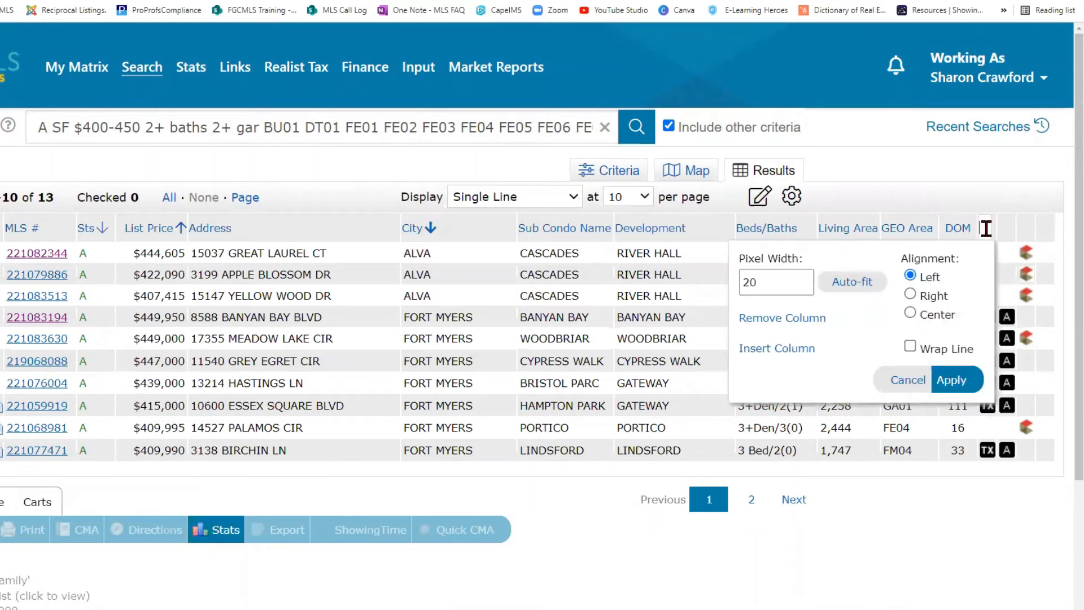
left_click(775, 317)
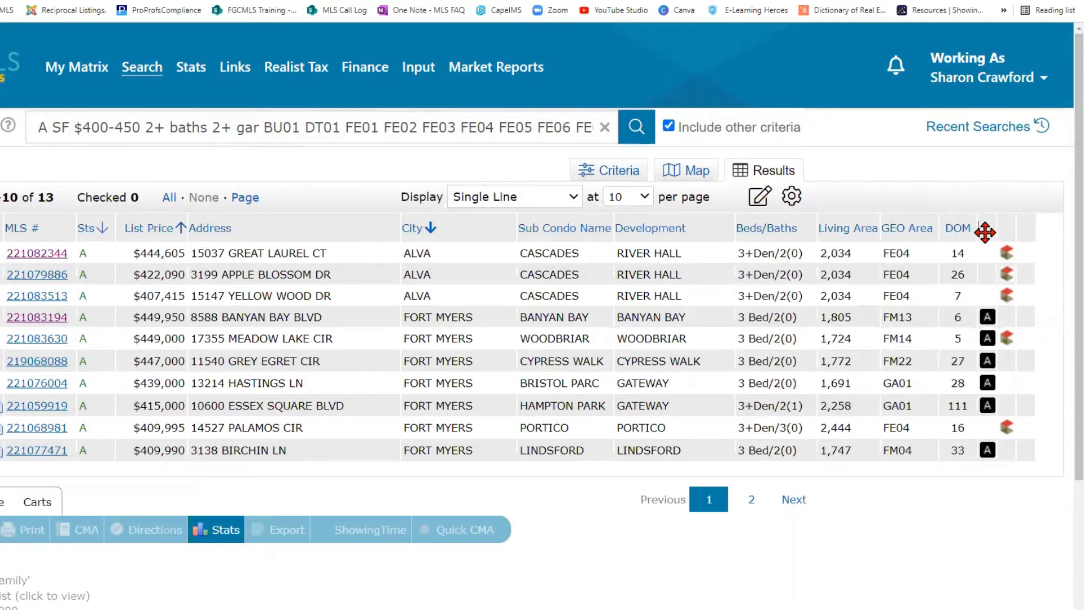
left_click(985, 232)
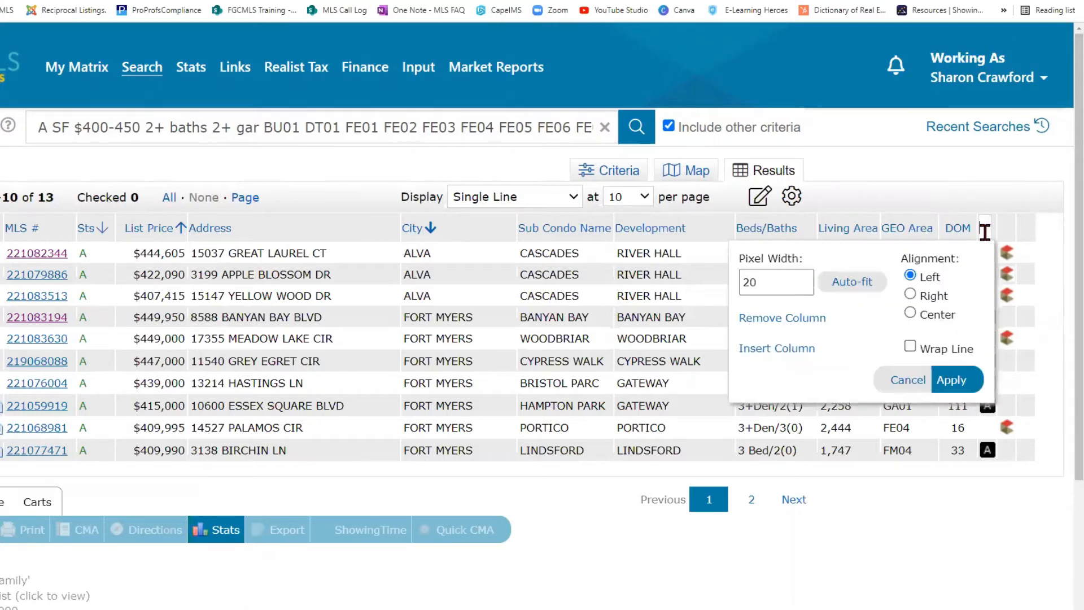
left_click(779, 350)
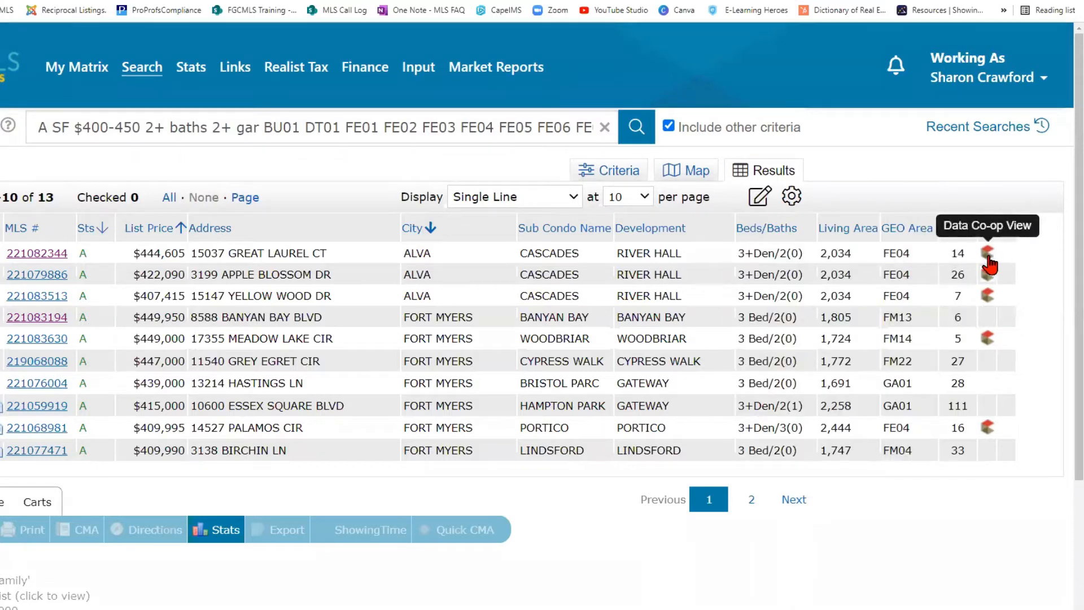
key("ctrl")
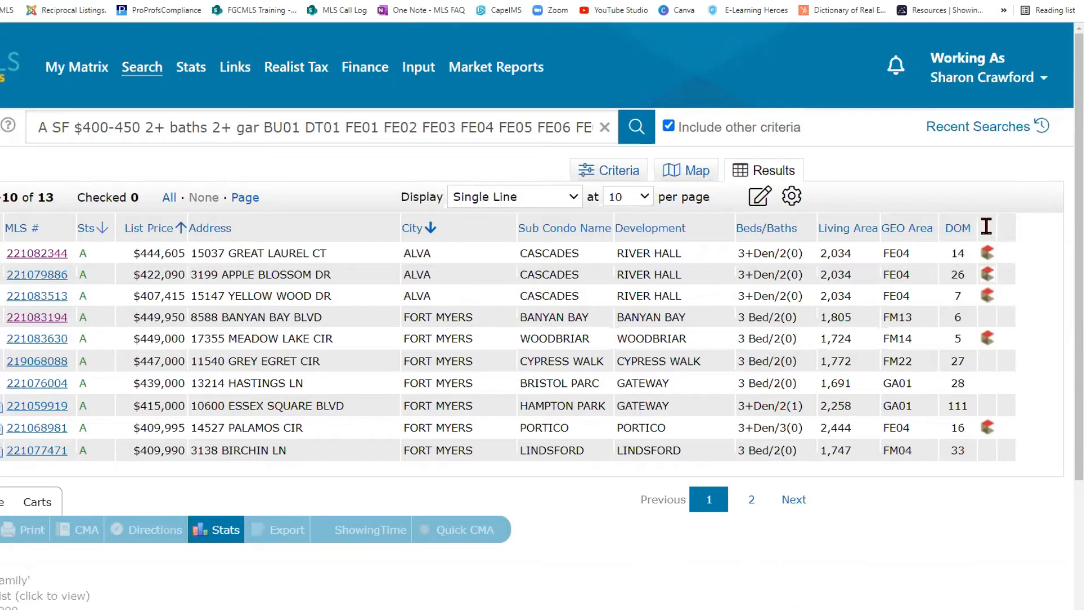
left_click(986, 227)
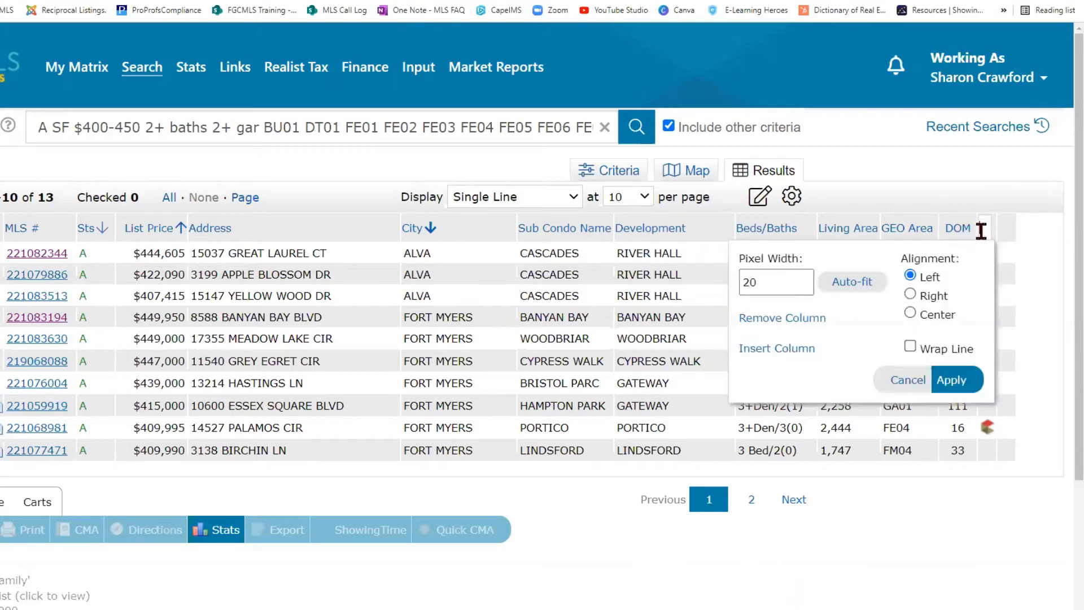
left_click(764, 315)
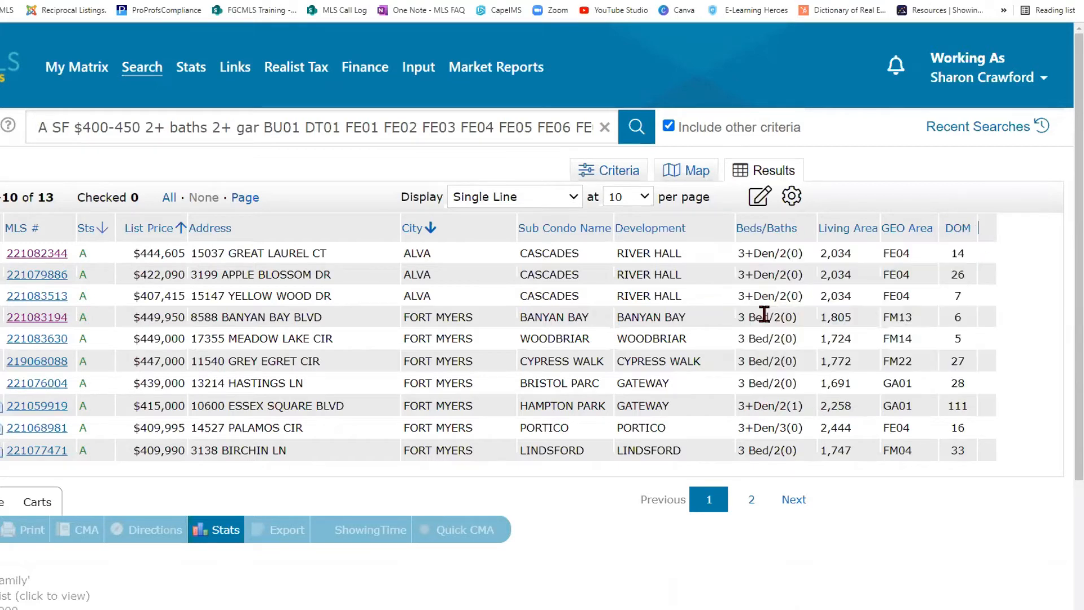
left_click(987, 228)
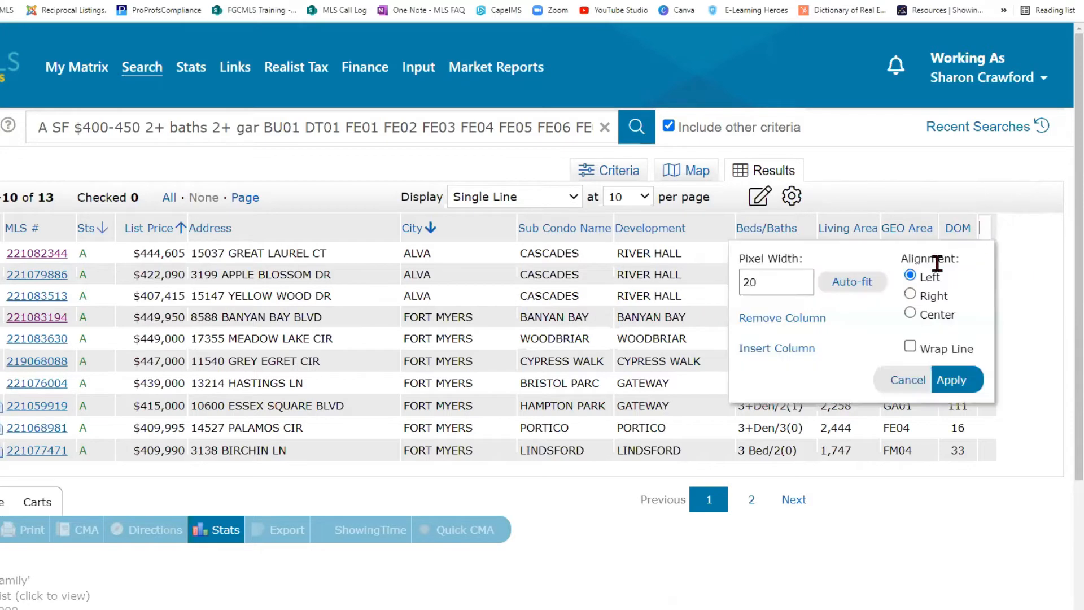
left_click(776, 316)
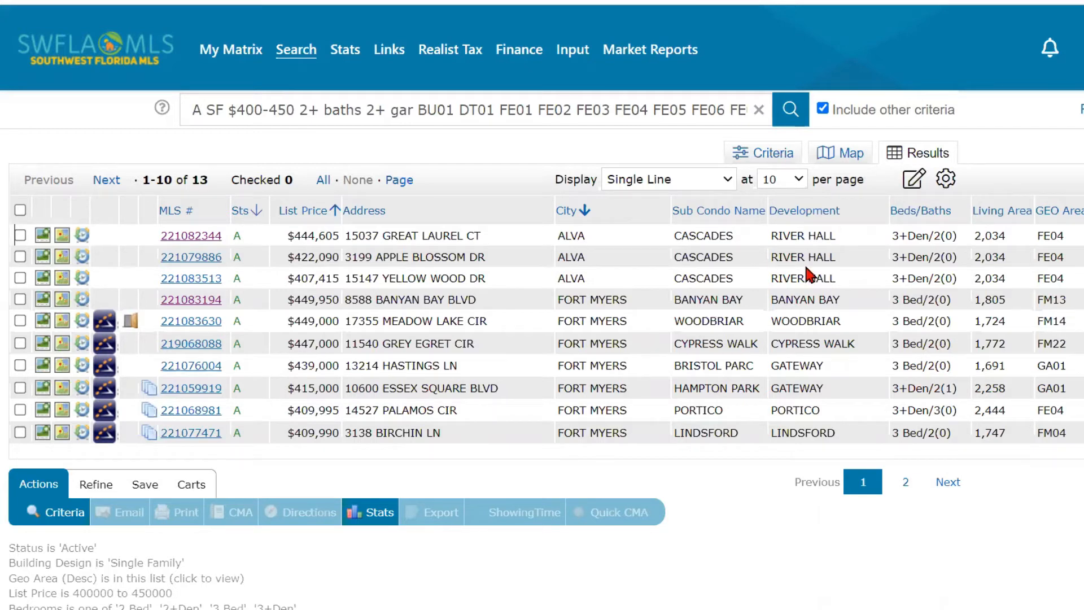
left_click(773, 161)
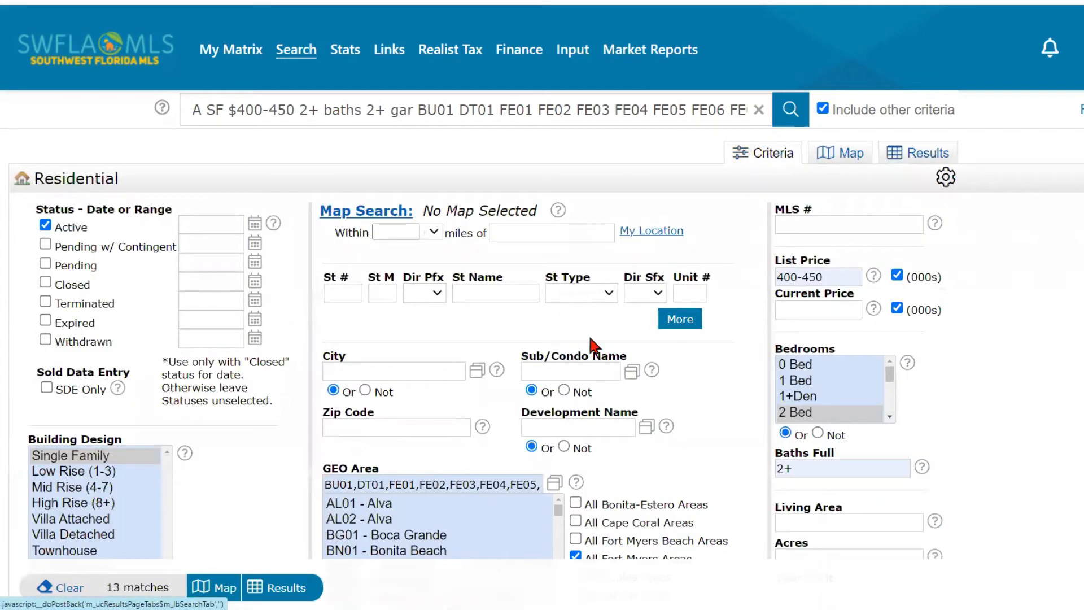
scroll(551, 421, "down", 12)
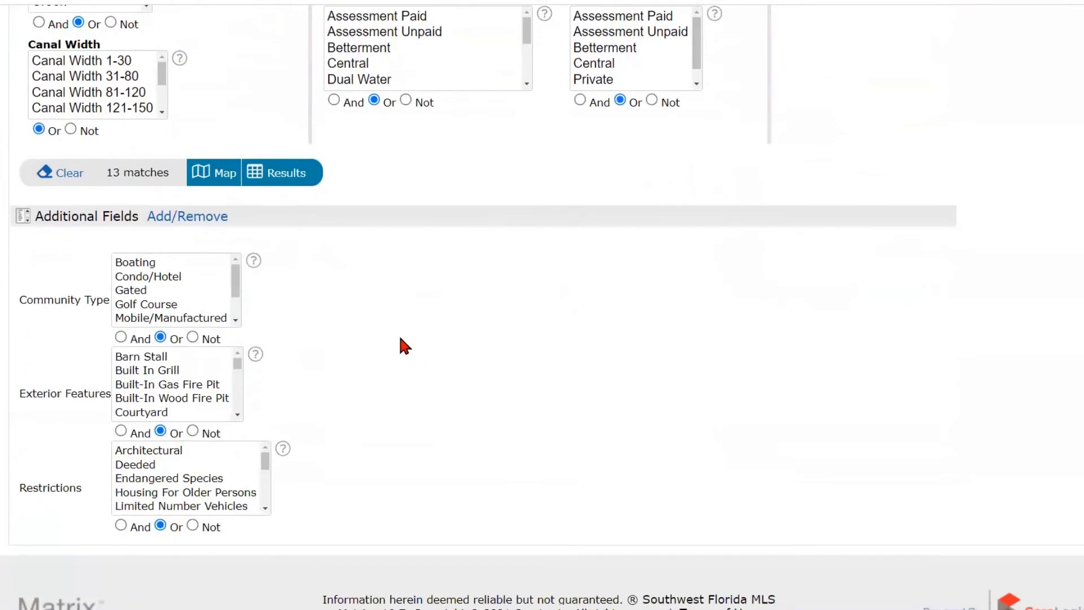
left_click(62, 302)
left_click(80, 277)
left_click(281, 176)
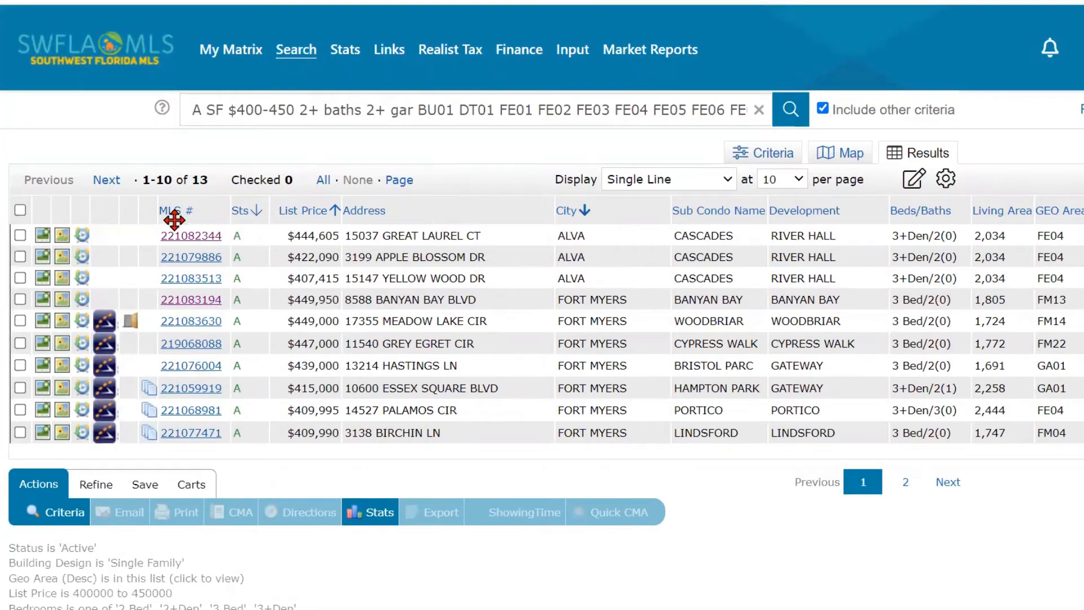
- Open the Insert Column field list from the Address column header
left_click(121, 211)
left_click(132, 210)
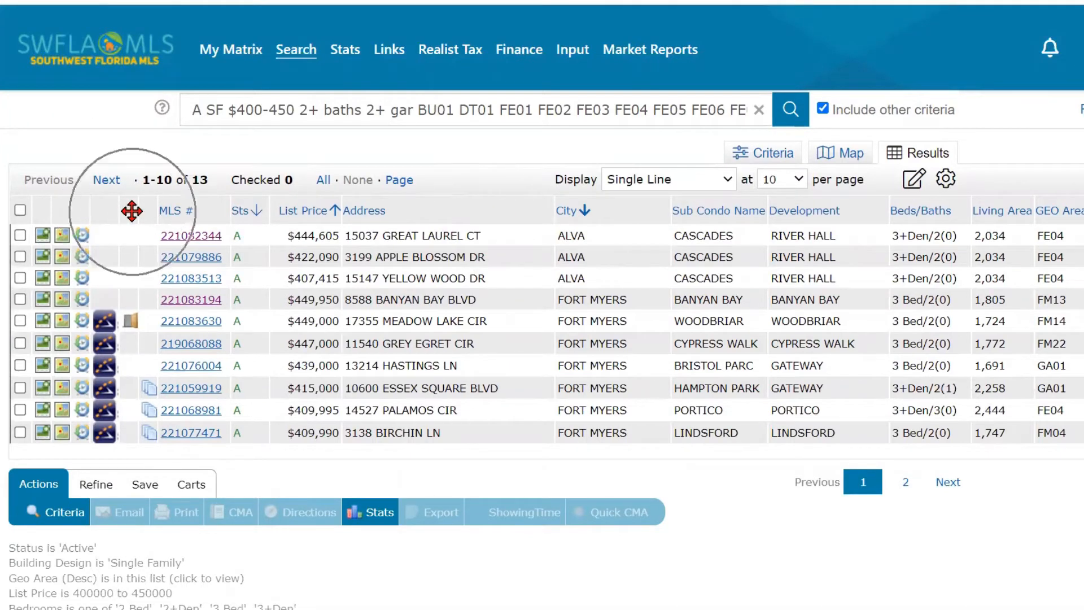
left_click(503, 206)
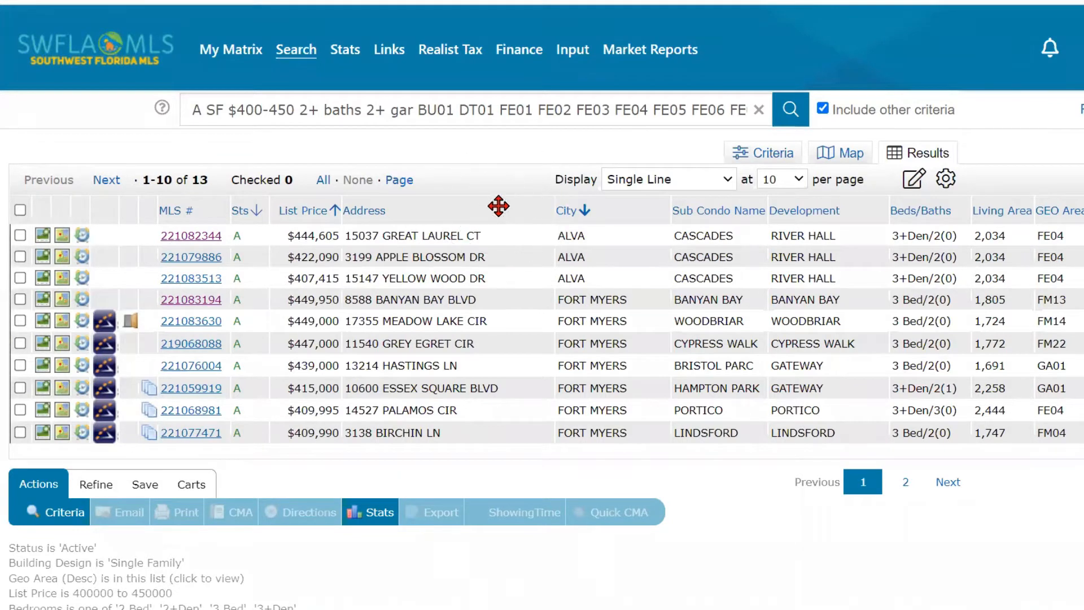
left_click(511, 209)
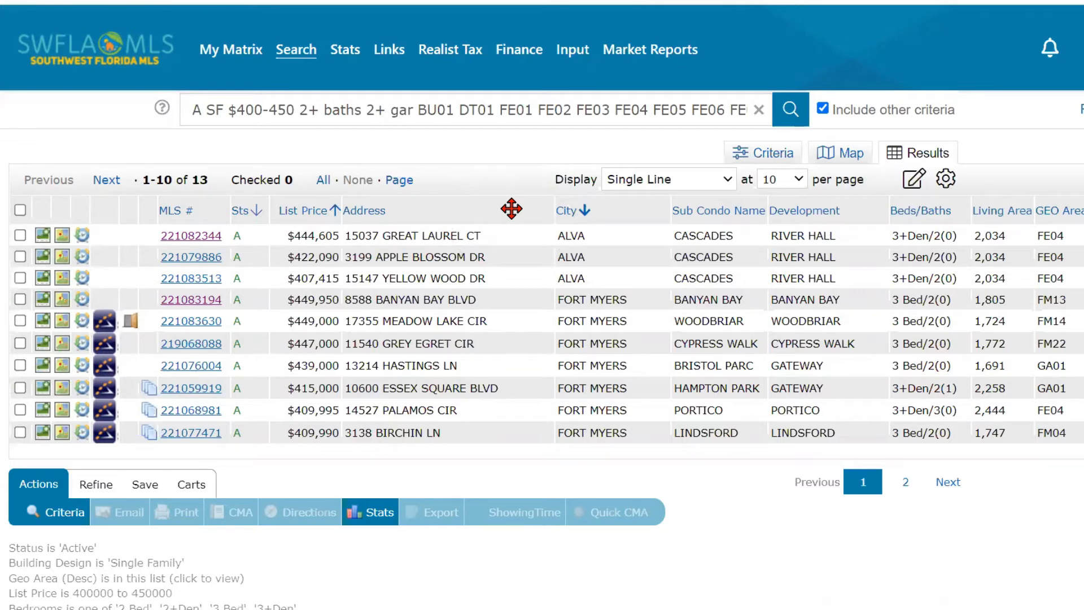
left_click(511, 209)
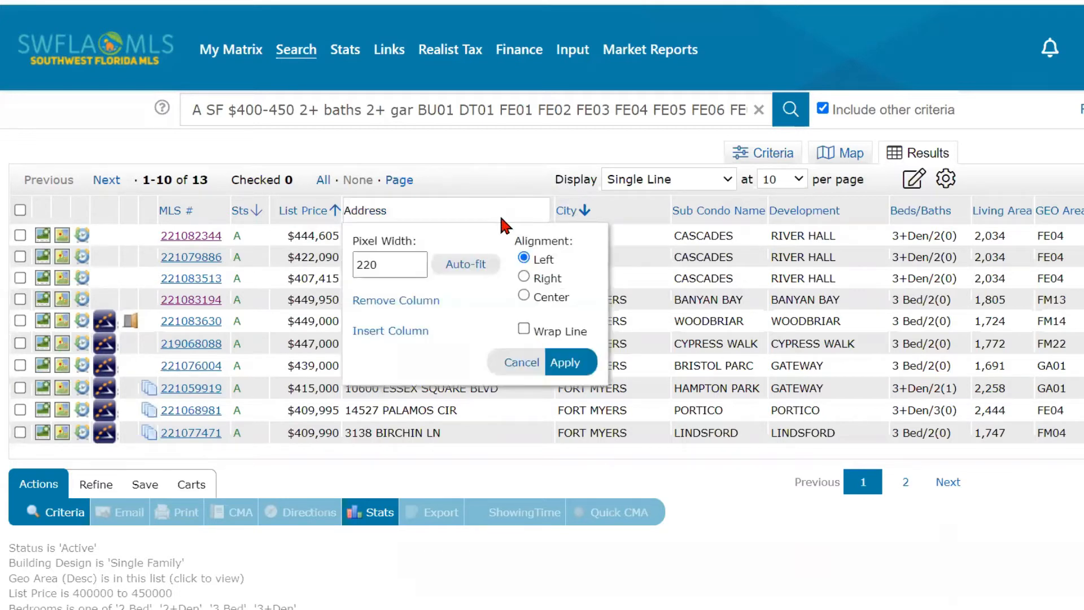
left_click(406, 333)
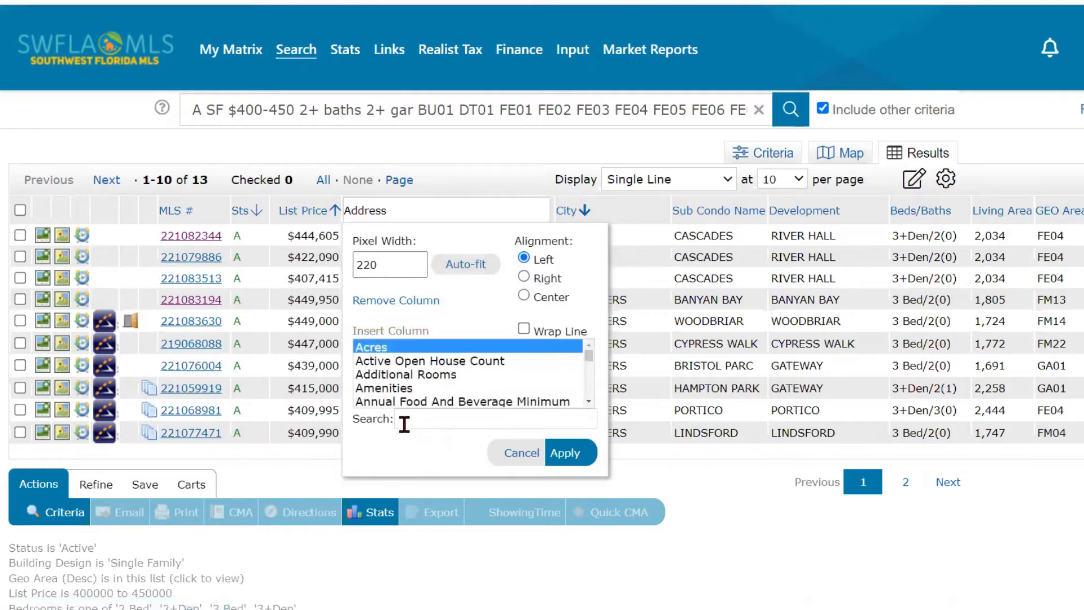
left_click(377, 429)
- Search 'hoa', add the HOA Fee column, and drag it between List Price and Address
left_click(418, 419)
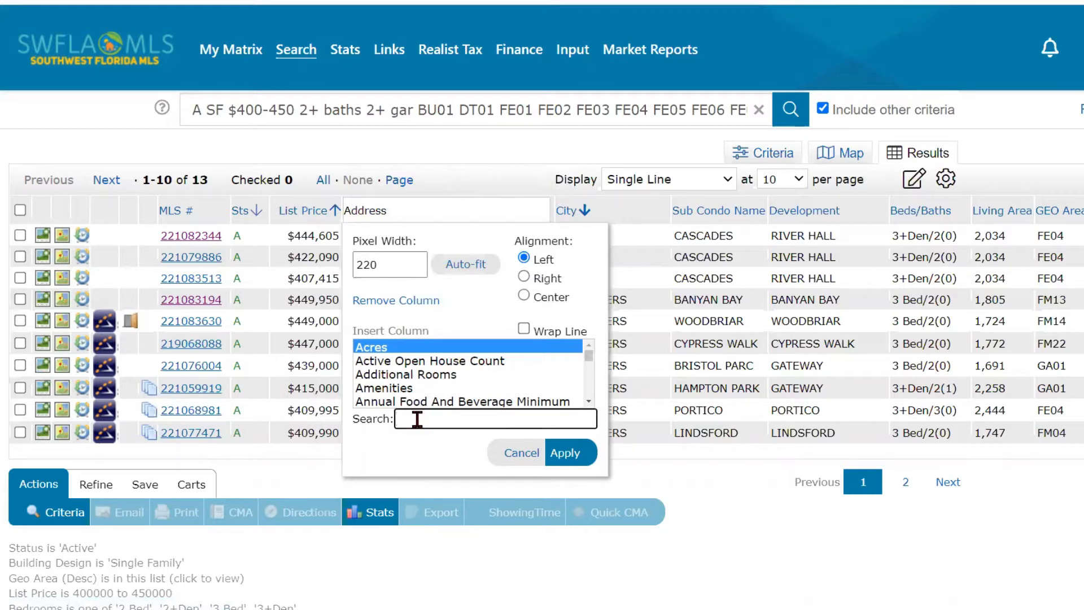
type("hoa")
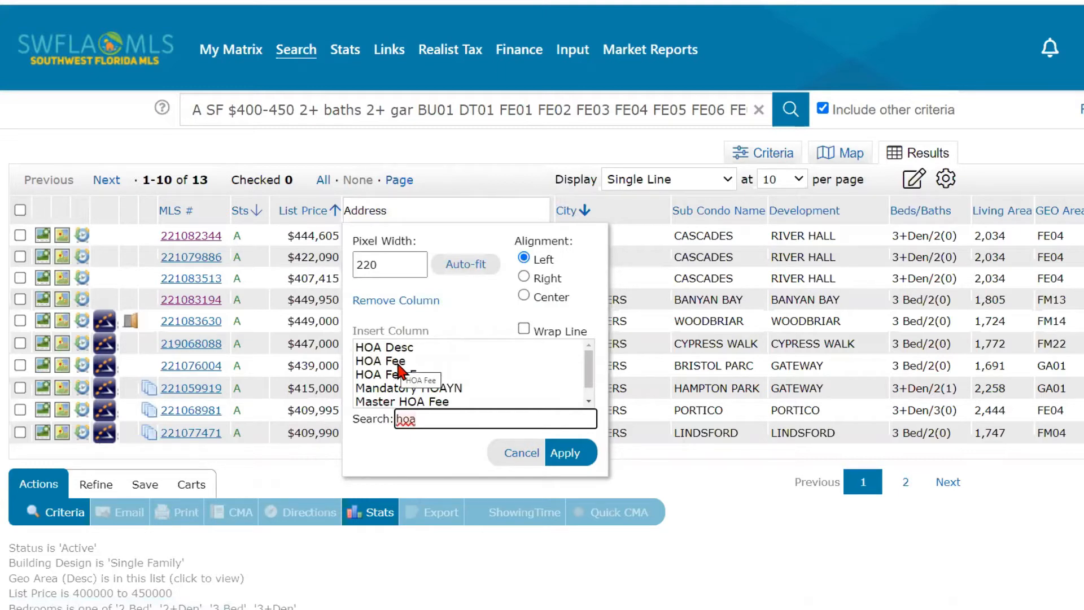
left_click(400, 364)
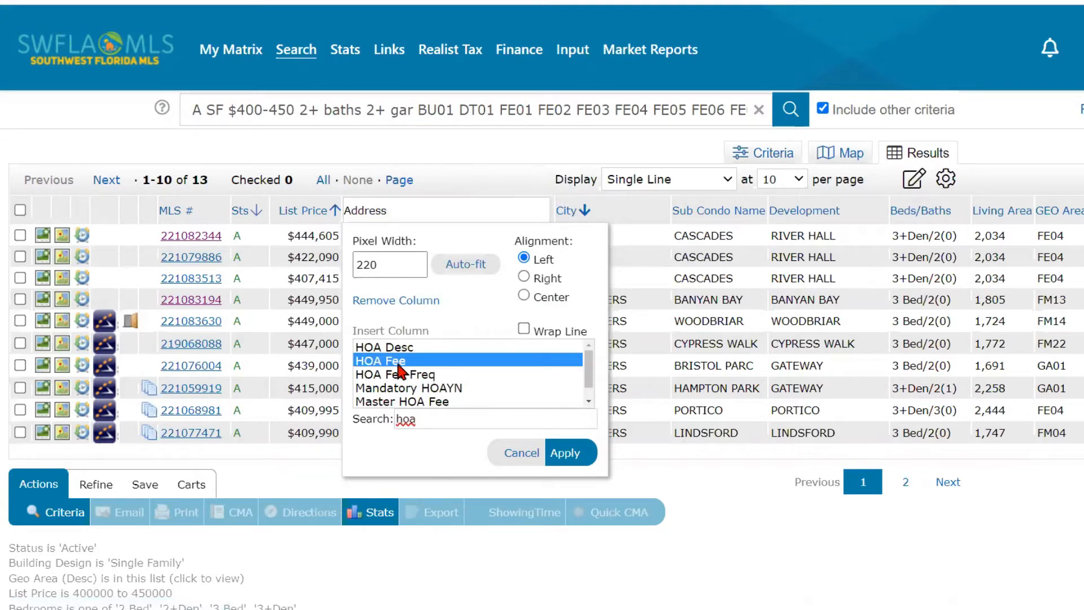
left_click(566, 453)
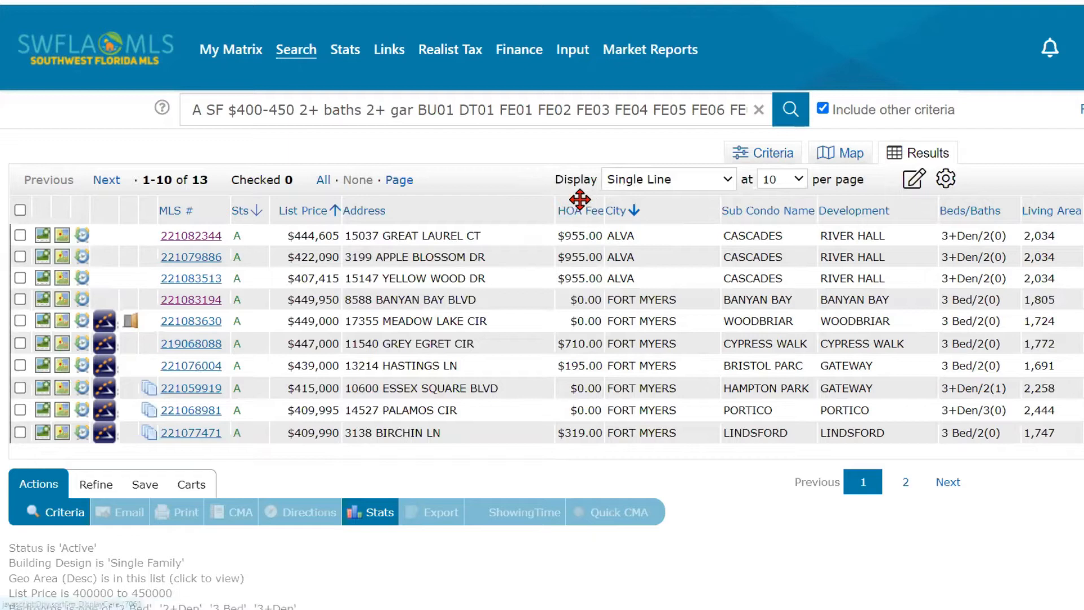
key("ctrl")
key("ctrl")
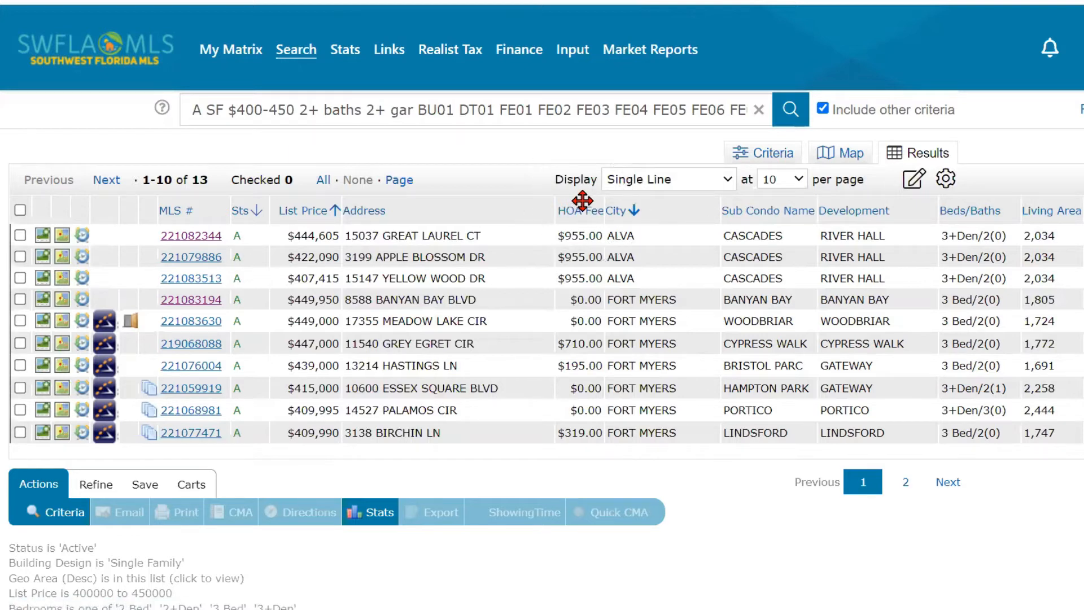
left_click_drag(582, 200, 367, 198)
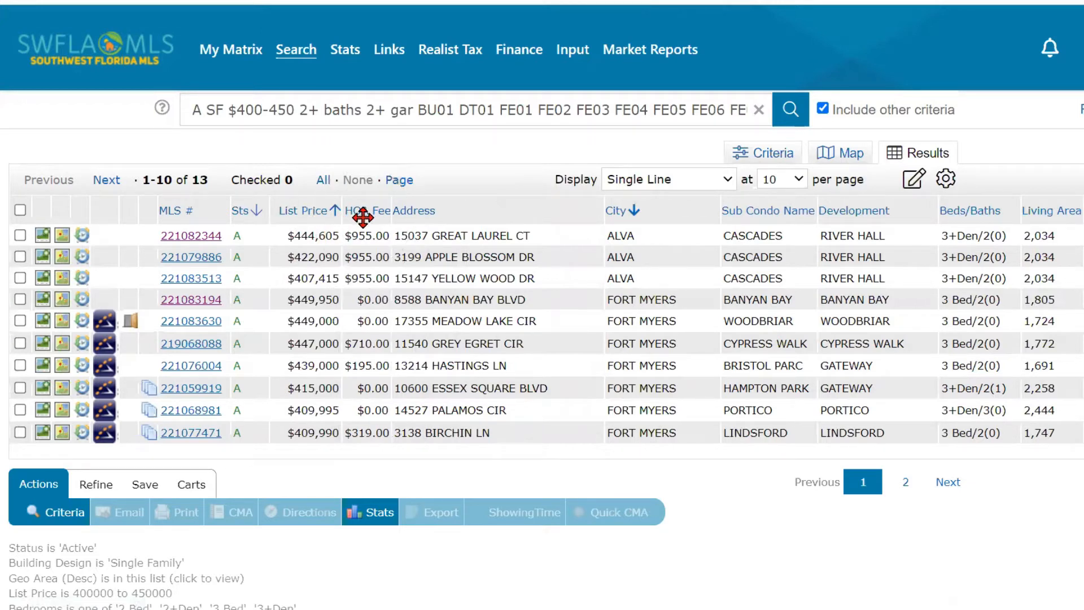
- Insert the HOA Fee Freq column via the 'hoa' search and place it after HOA Fee
left_click(553, 209)
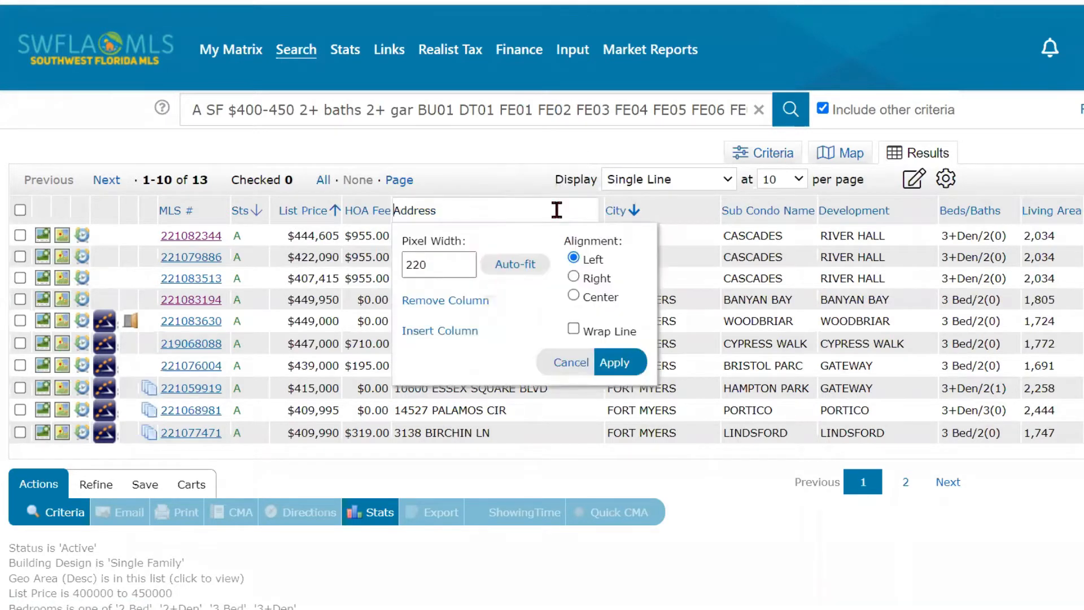
left_click(453, 333)
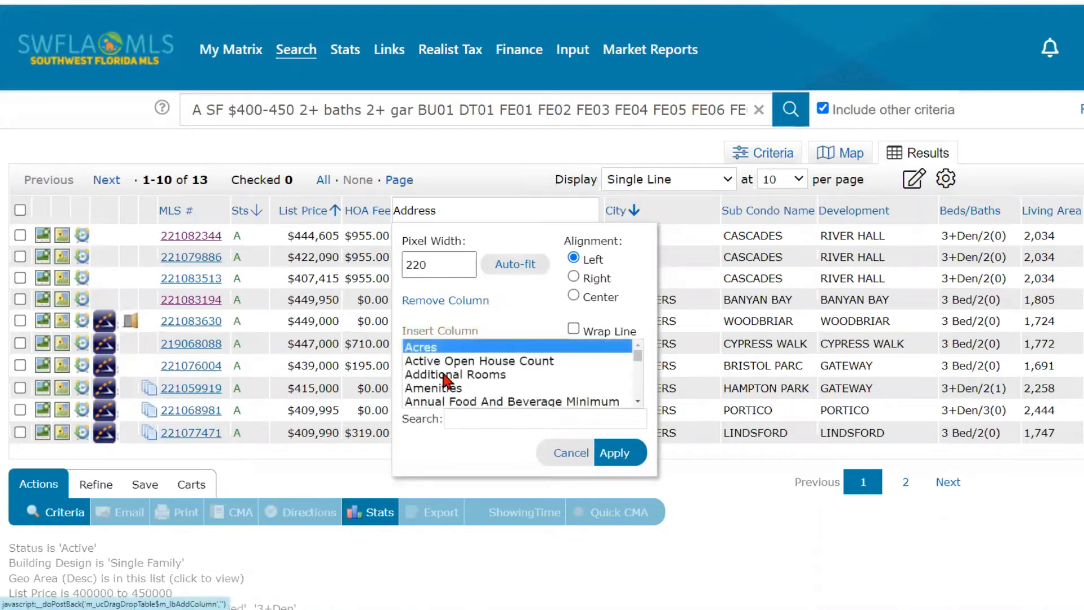
left_click(450, 418)
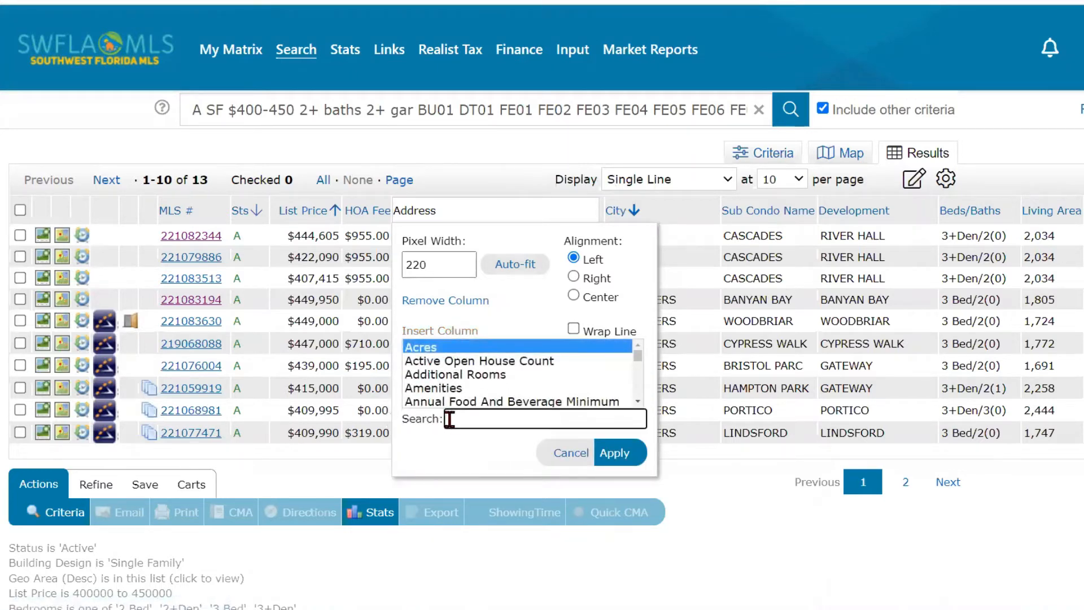
type("ho")
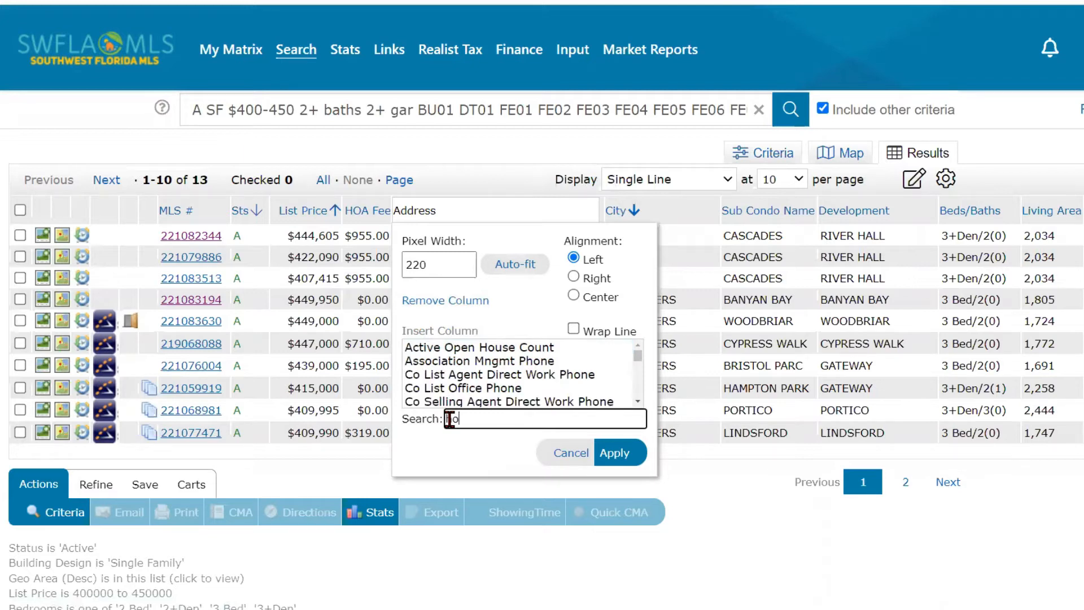
type("a")
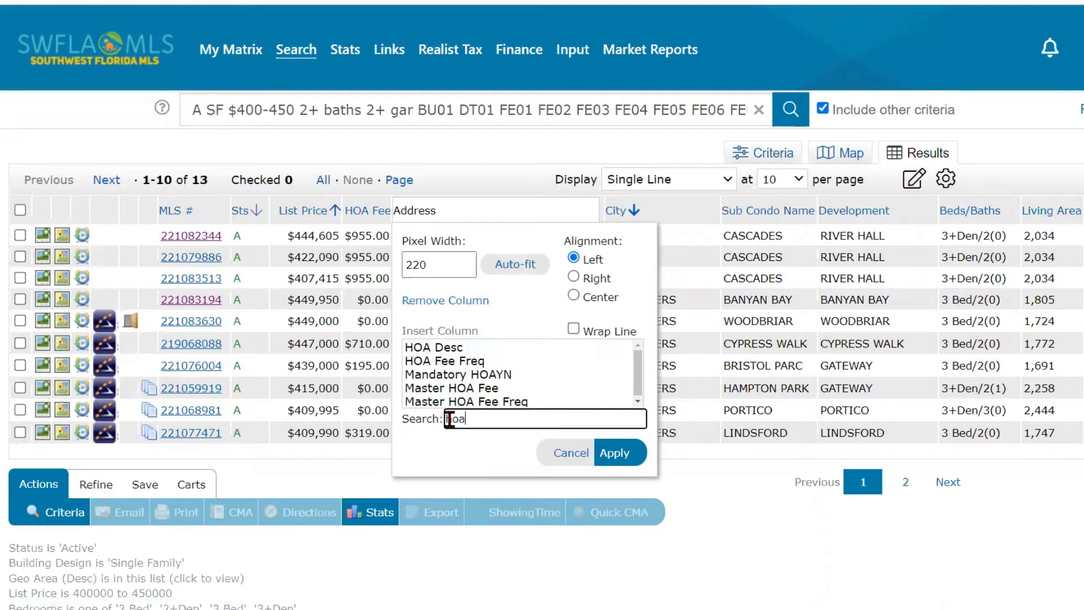
left_click(456, 361)
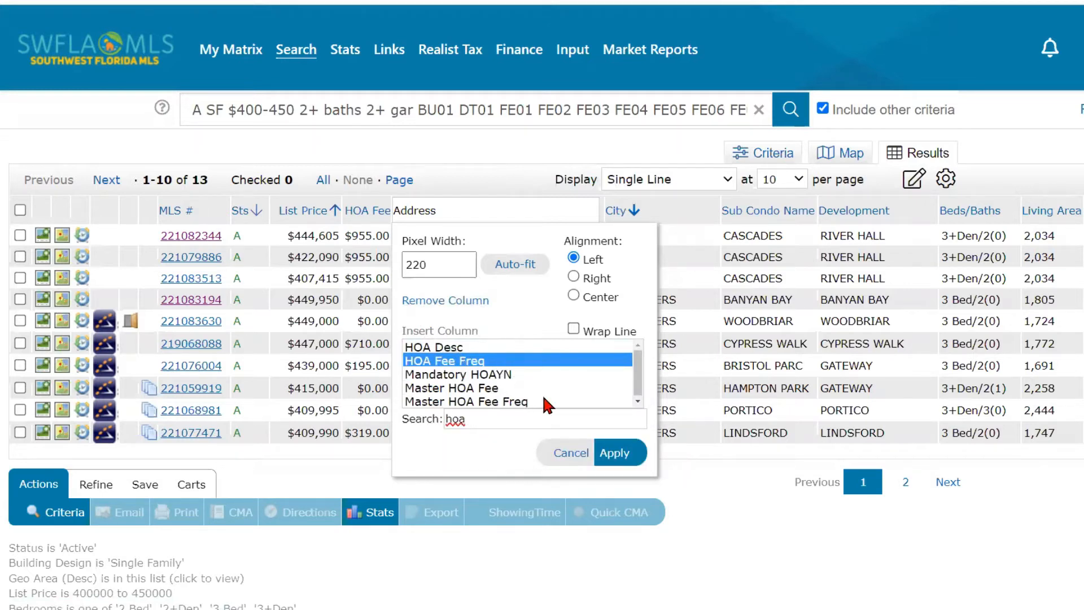
left_click(610, 458)
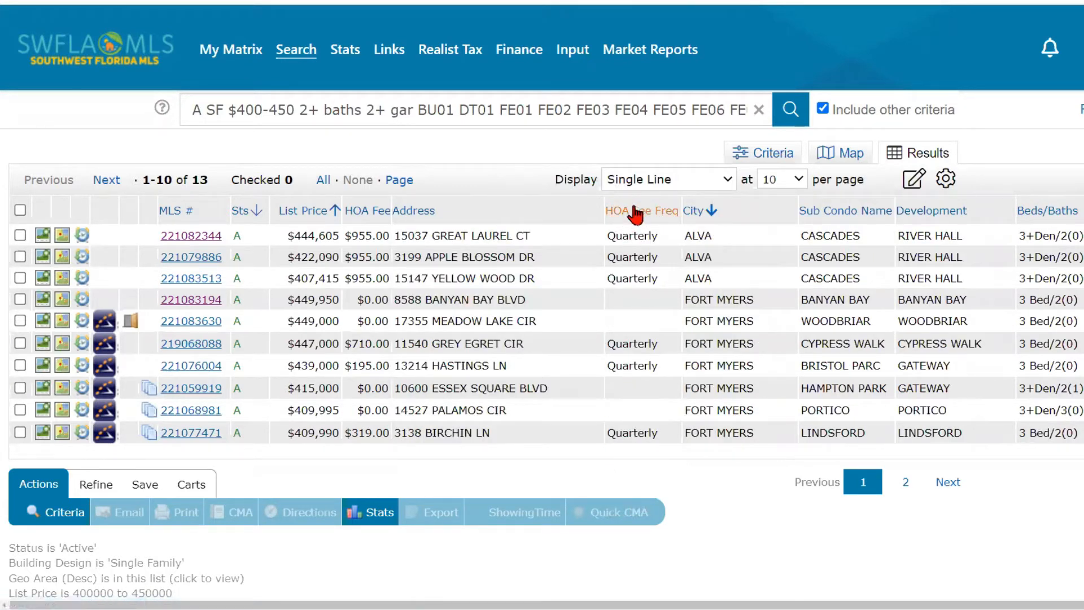
left_click(636, 201)
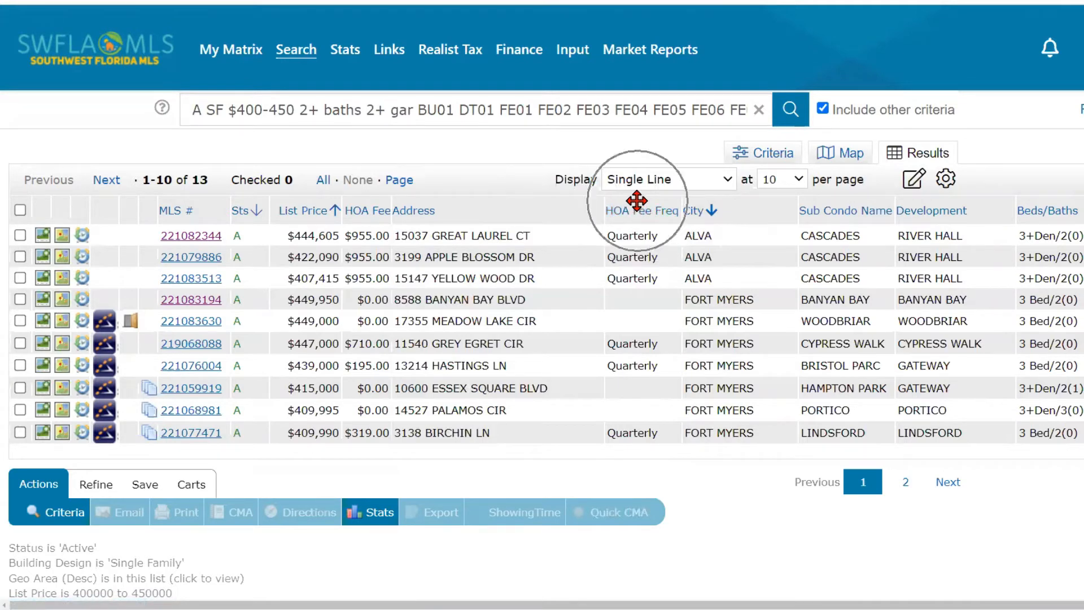
left_click_drag(636, 200, 424, 198)
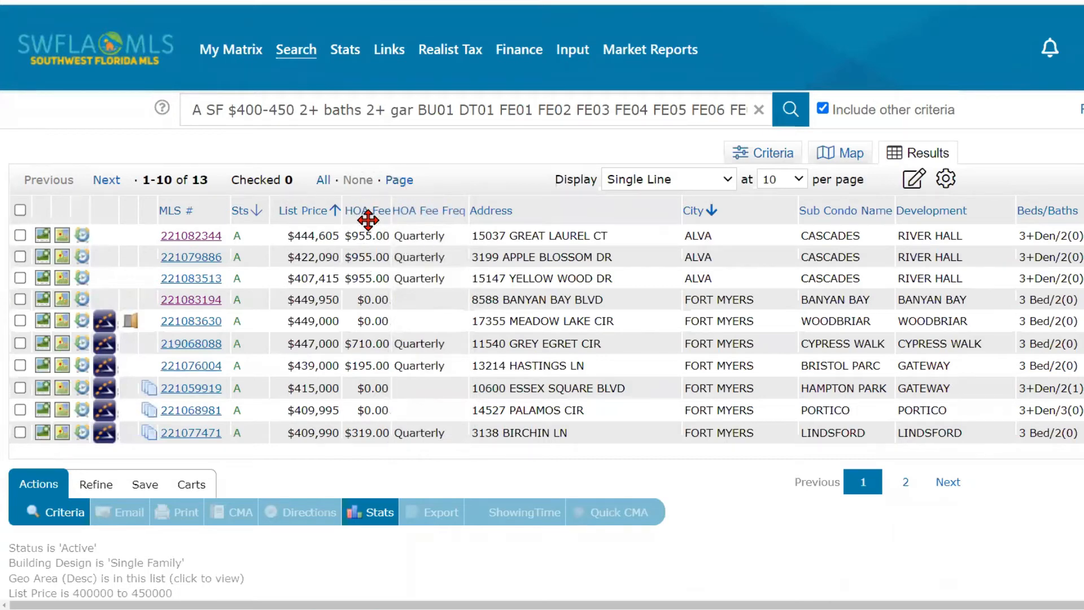
left_click(612, 209)
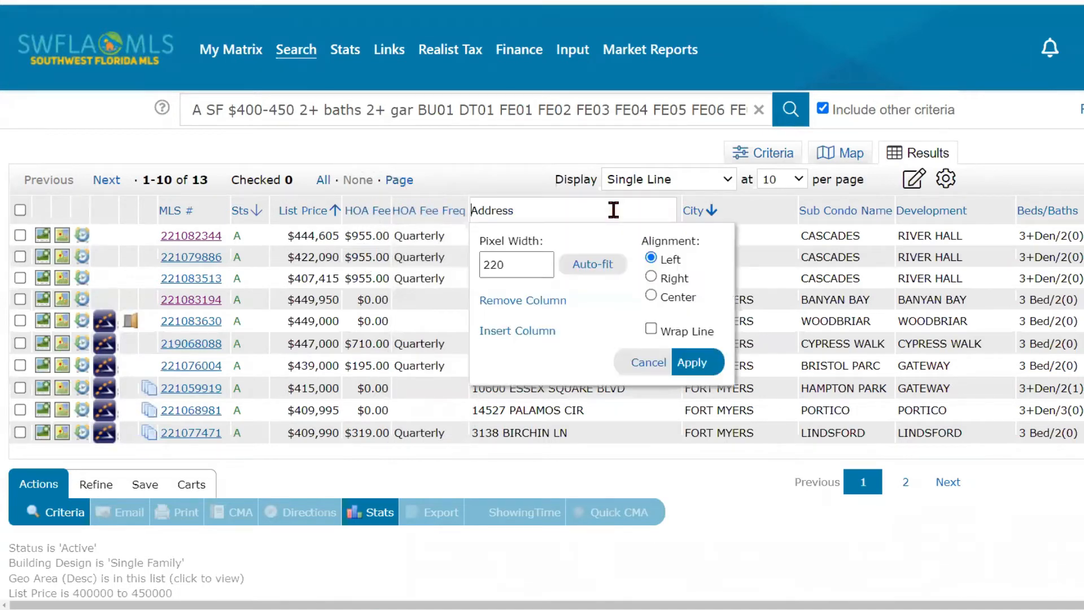
- Drag column borders to widen HOA Fee and HOA Fee Freq and narrow Sts
left_click(507, 335)
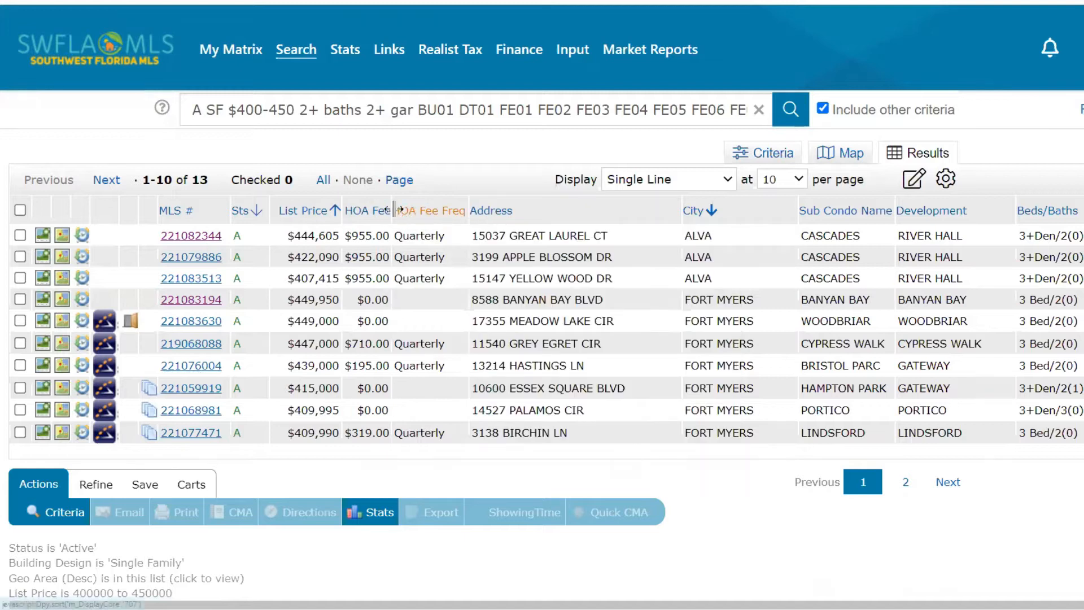
key("ctrl")
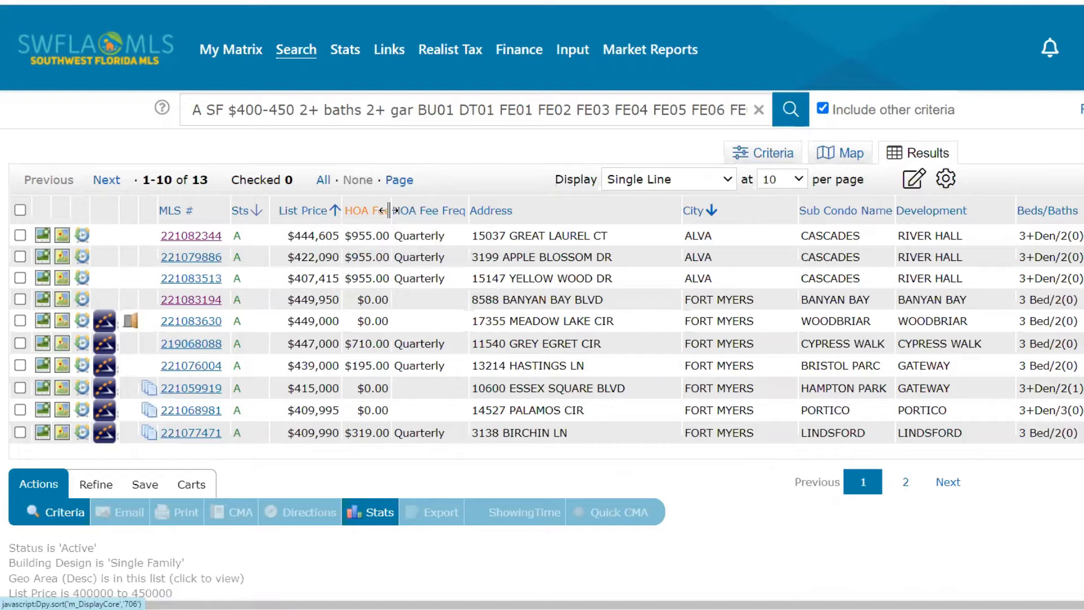
key("ctrl")
left_click_drag(389, 217, 399, 219)
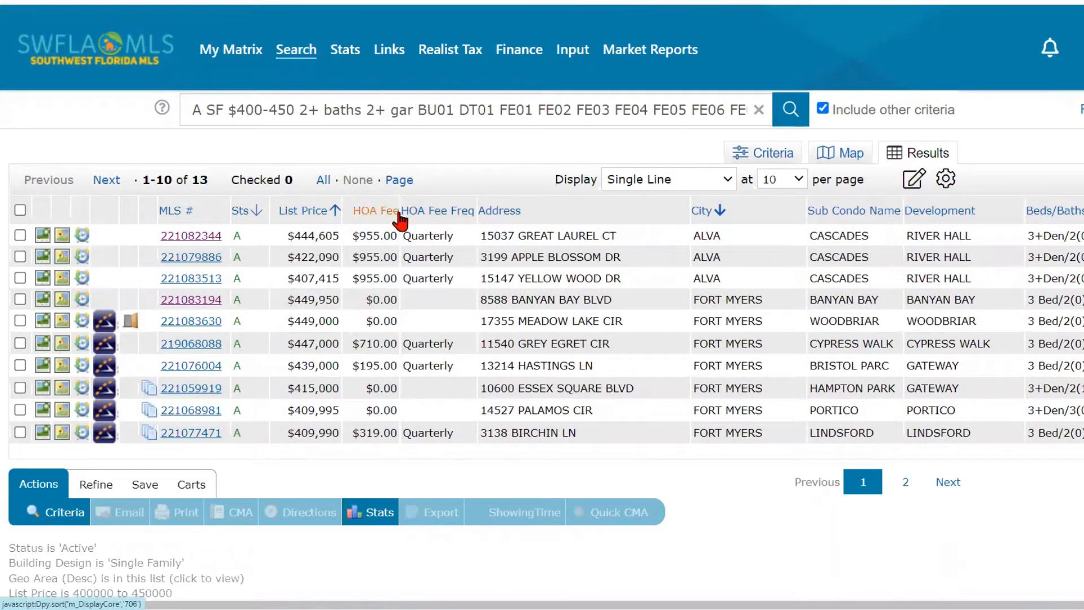
left_click_drag(402, 221, 404, 218)
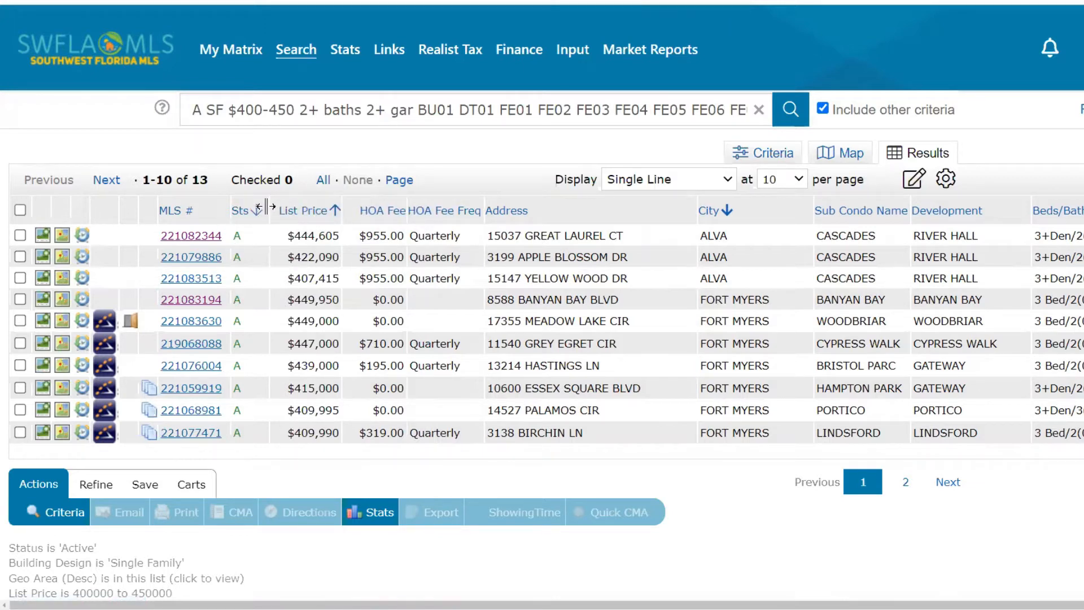
left_click_drag(265, 206, 246, 207)
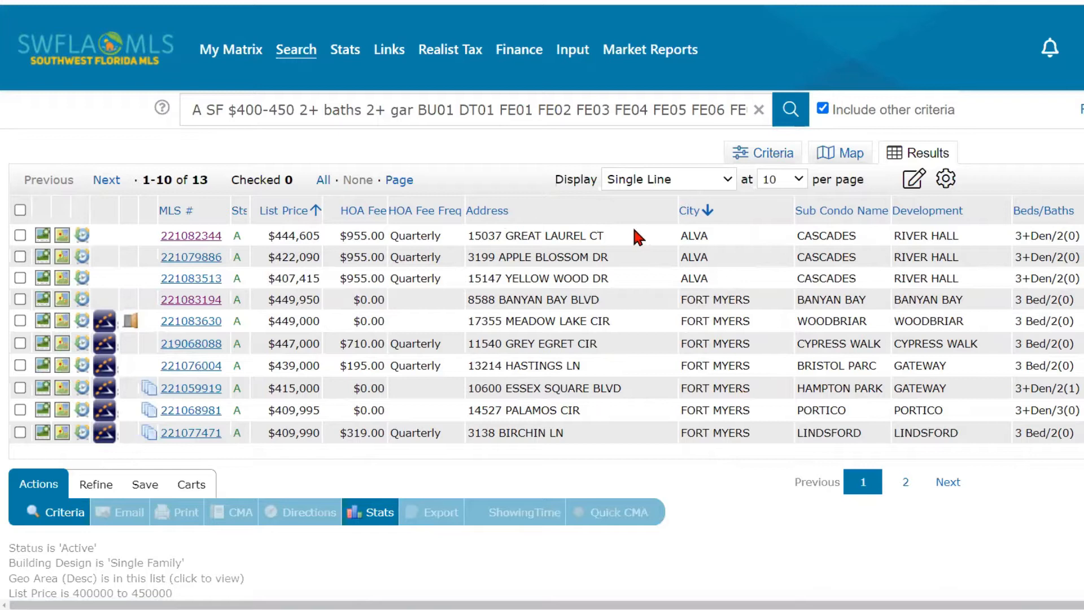
- Rename the current results layout to 'SFH Display' and save it as a new copy
left_click(914, 186)
left_click(914, 182)
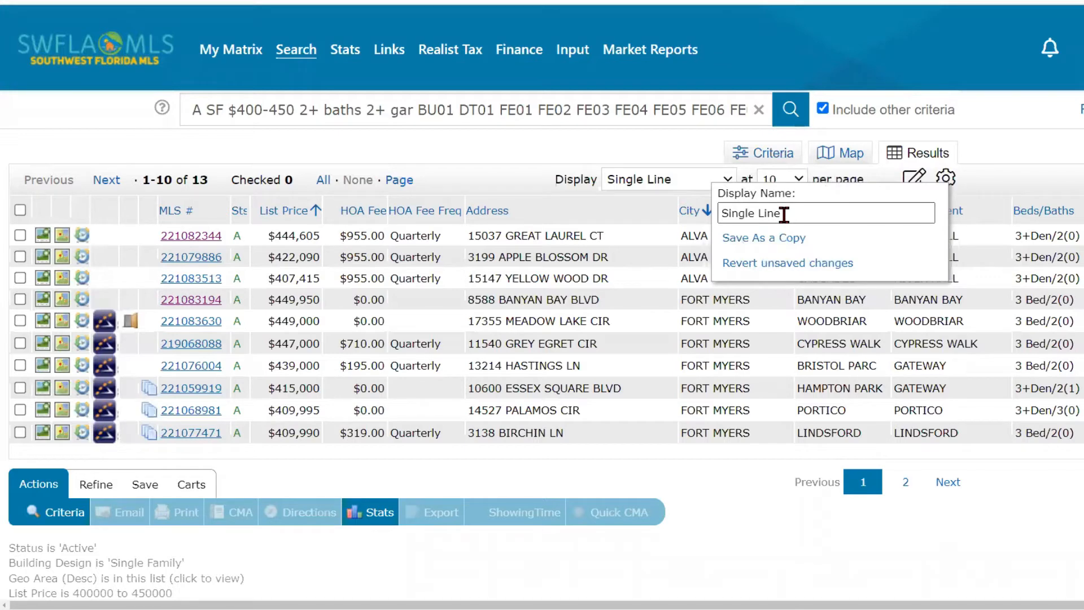
left_click_drag(784, 214, 717, 214)
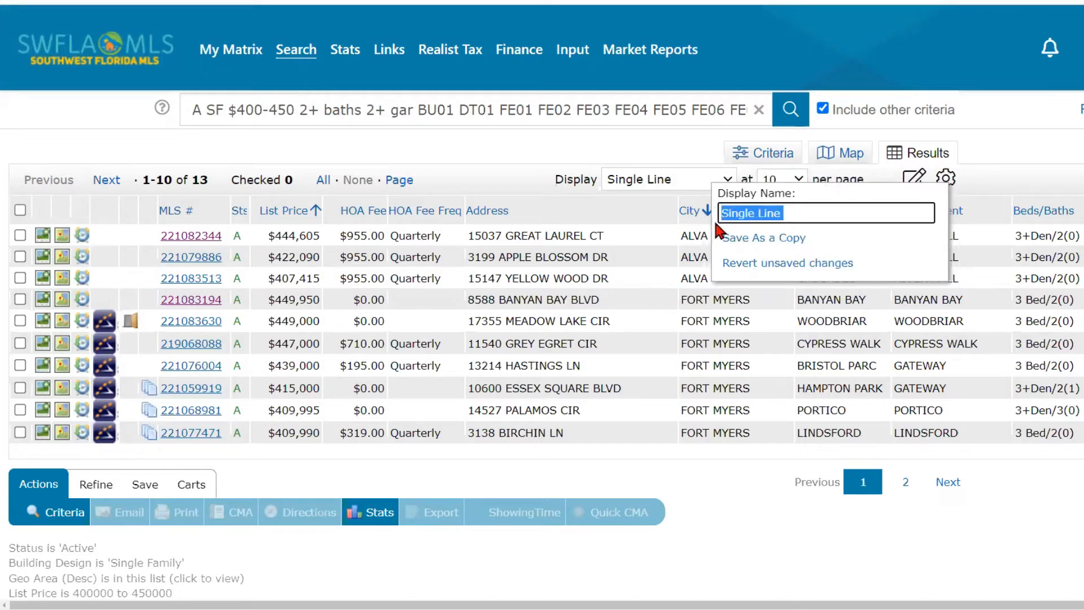
key("BackSpace")
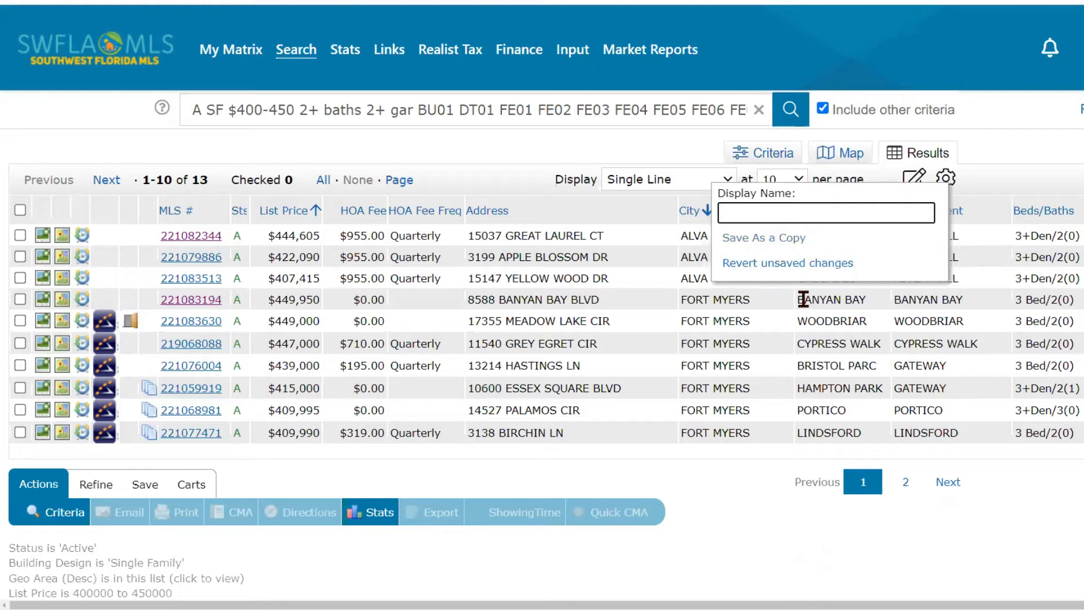
type("HO")
key("BackSpace")
key("BackSpace")
type("S")
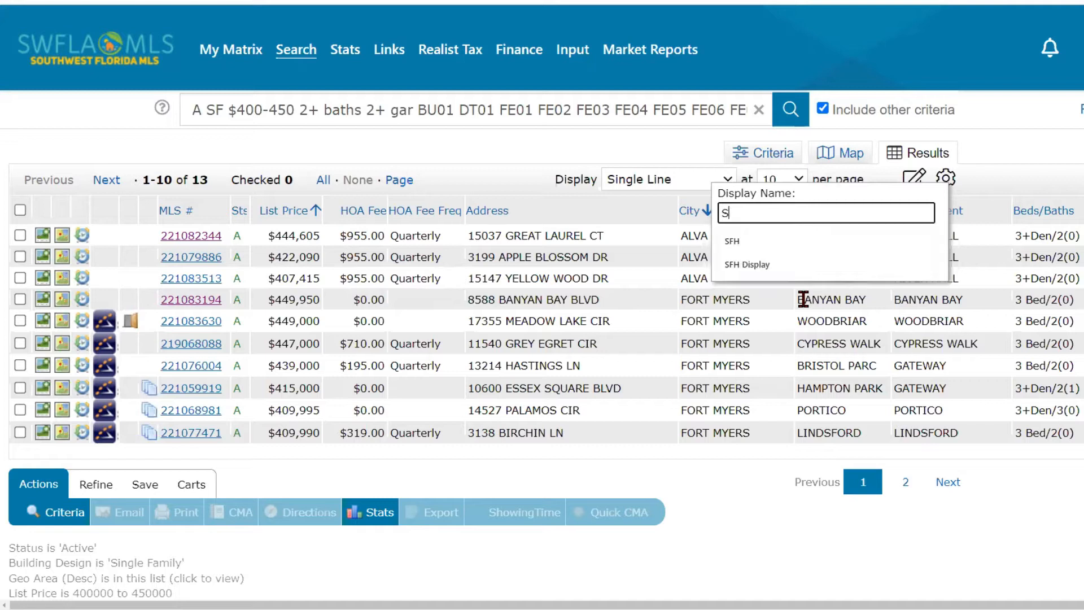
type("FH")
left_click(802, 242)
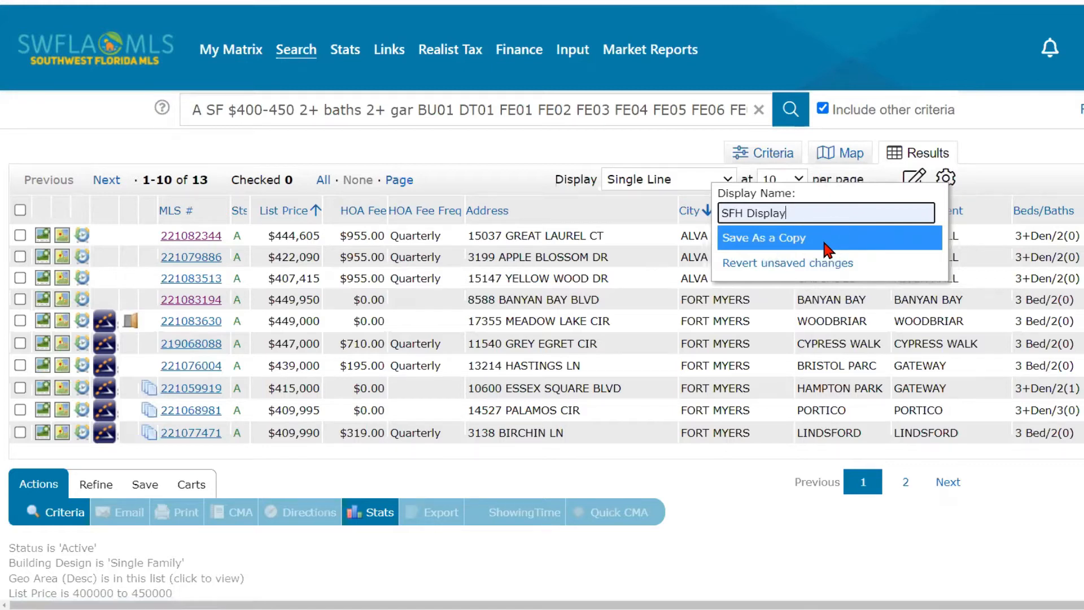
left_click(824, 249)
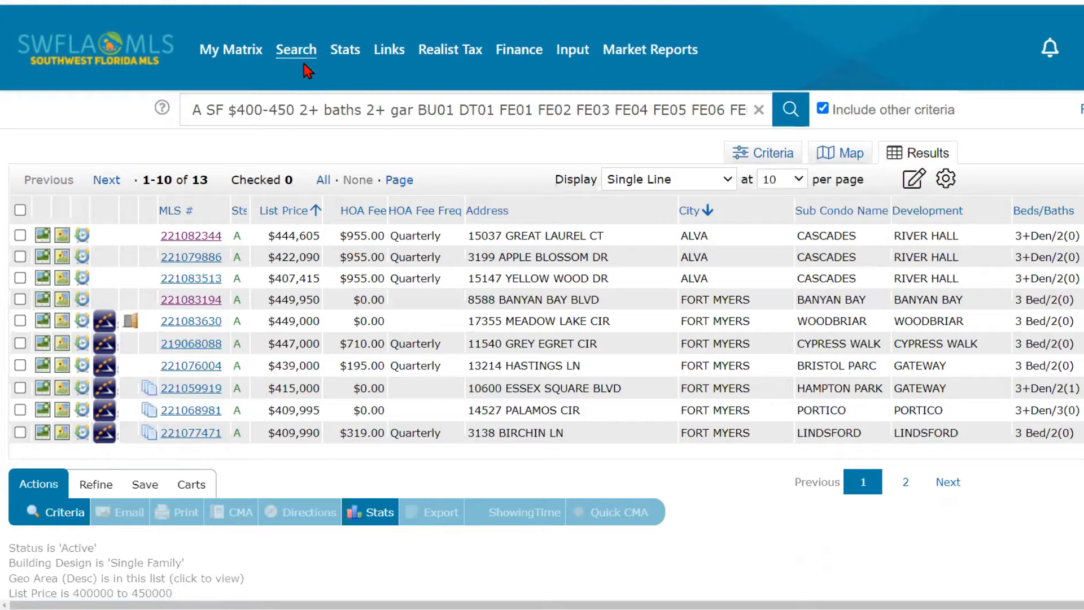
- Check the Display layout list to confirm my:SFH Display is there, leaving Single Line active
left_click(660, 182)
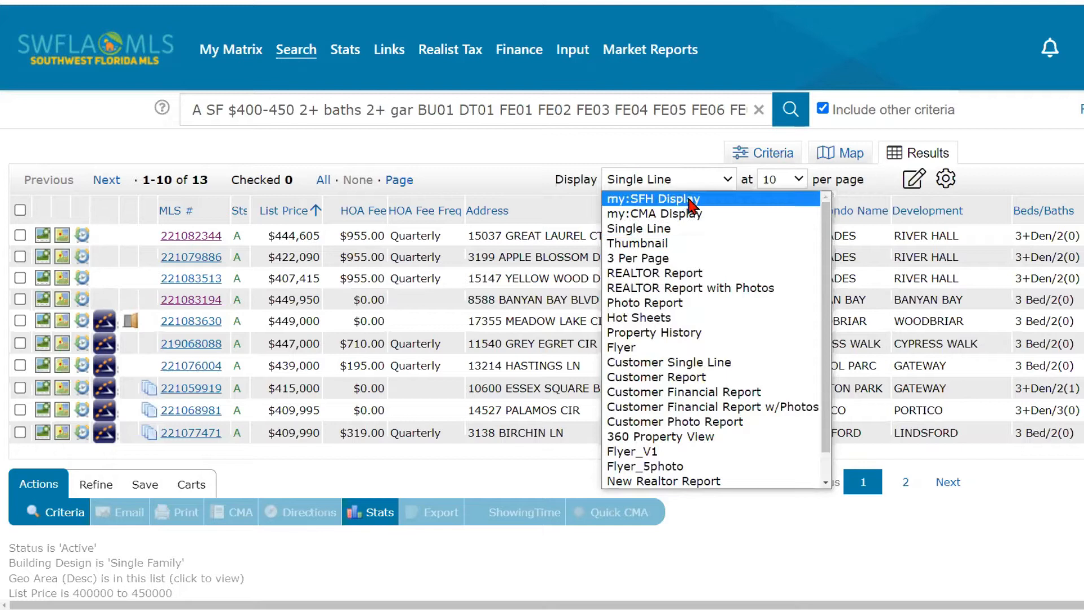
left_click(539, 186)
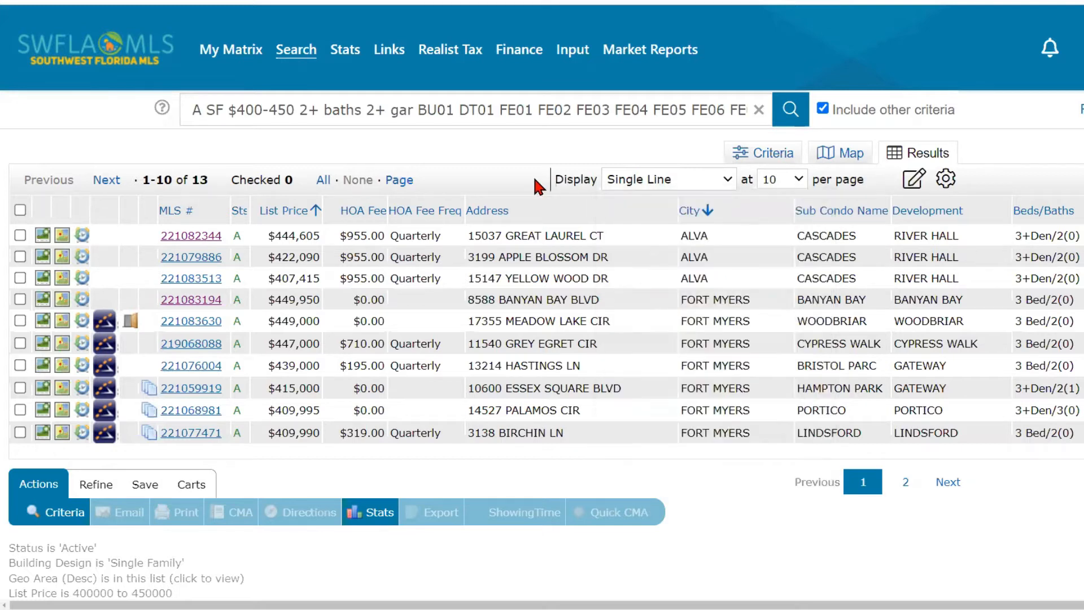
left_click(728, 181)
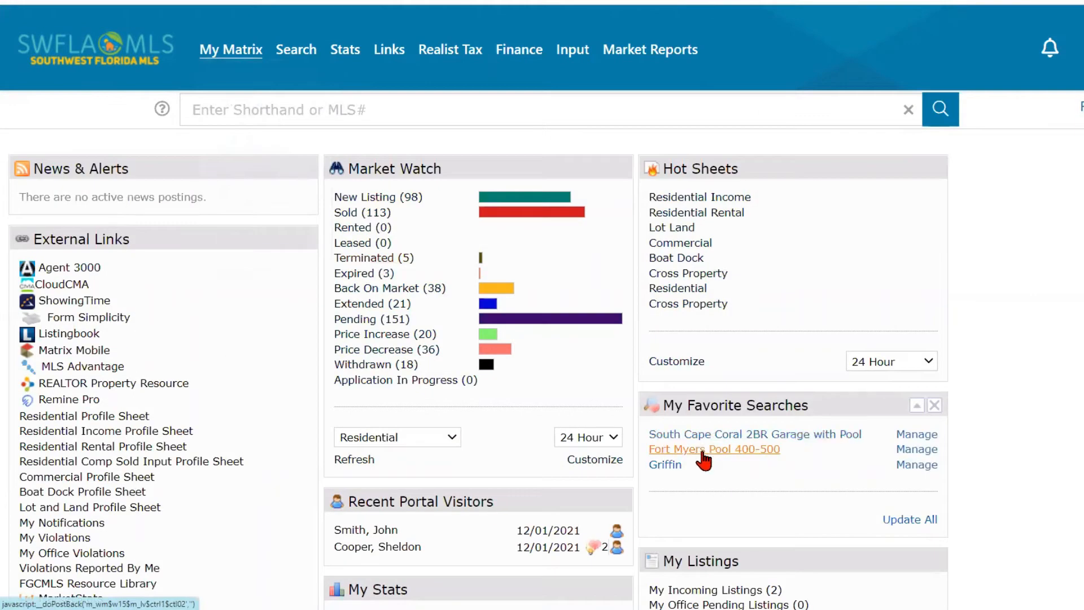
- Run the Fort Myers Pool 400-500 saved search and view its results in my:SFH Display
left_click(702, 450)
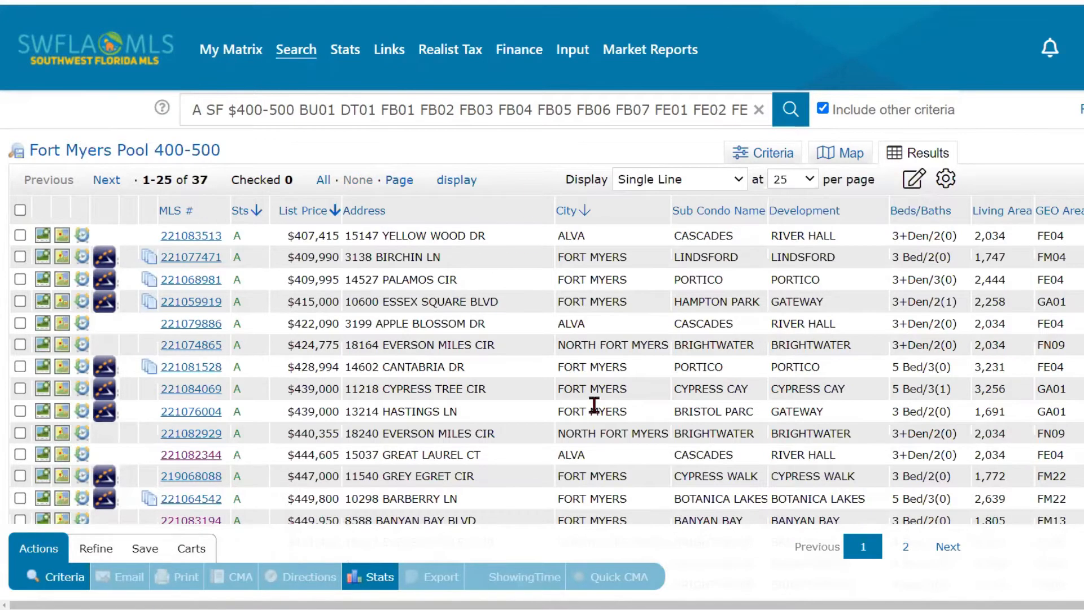
left_click(707, 183)
mouse_move(234, 56)
left_click(681, 184)
left_click(722, 181)
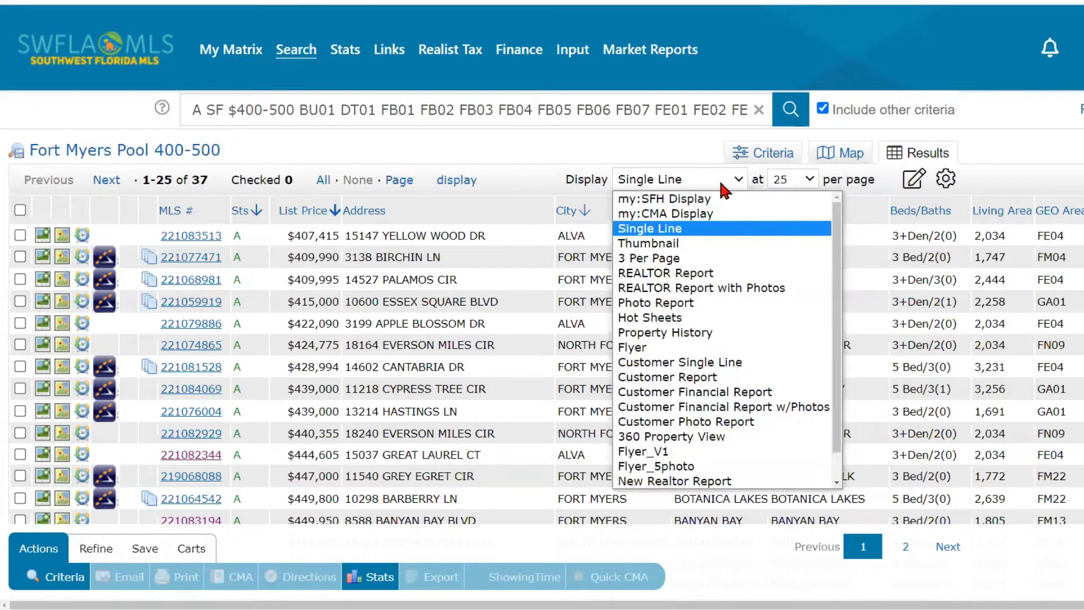
left_click(701, 201)
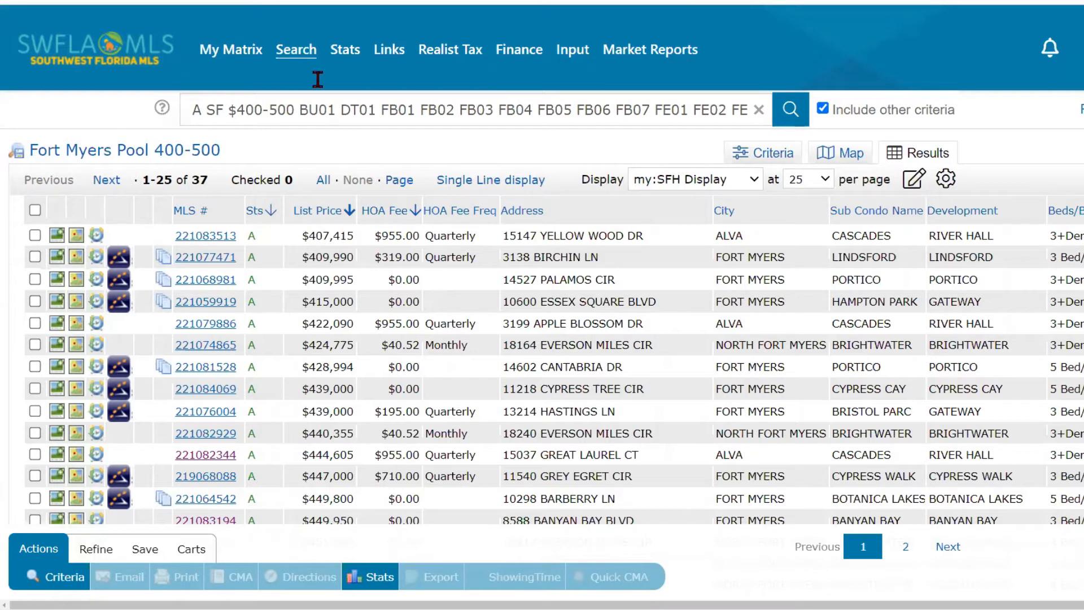
- Insert a Condo Fee column after Address, then remove it again
left_click(636, 213)
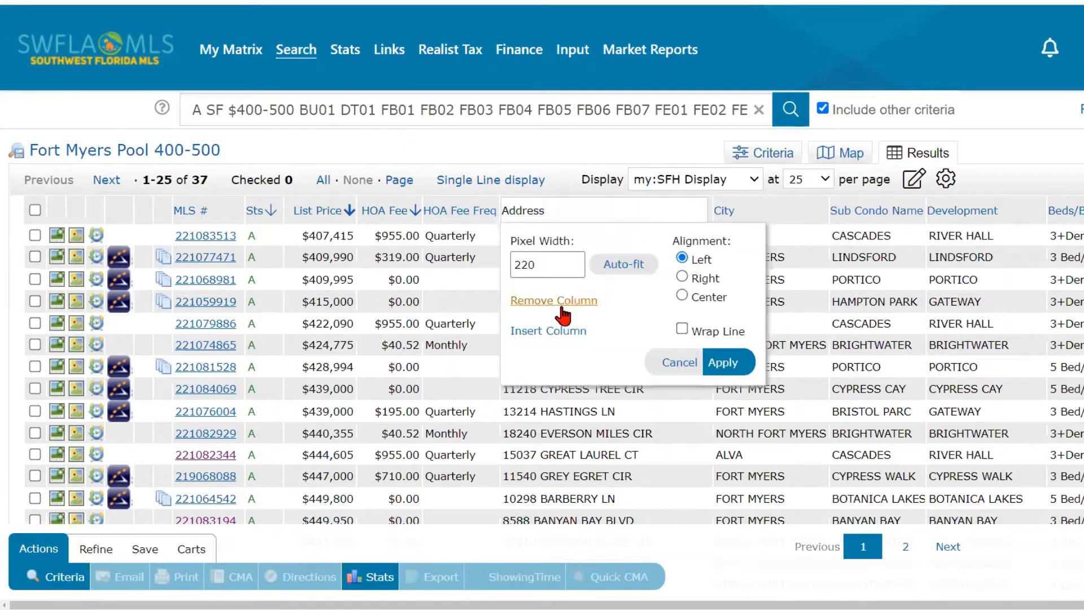
left_click(534, 332)
left_click(570, 419)
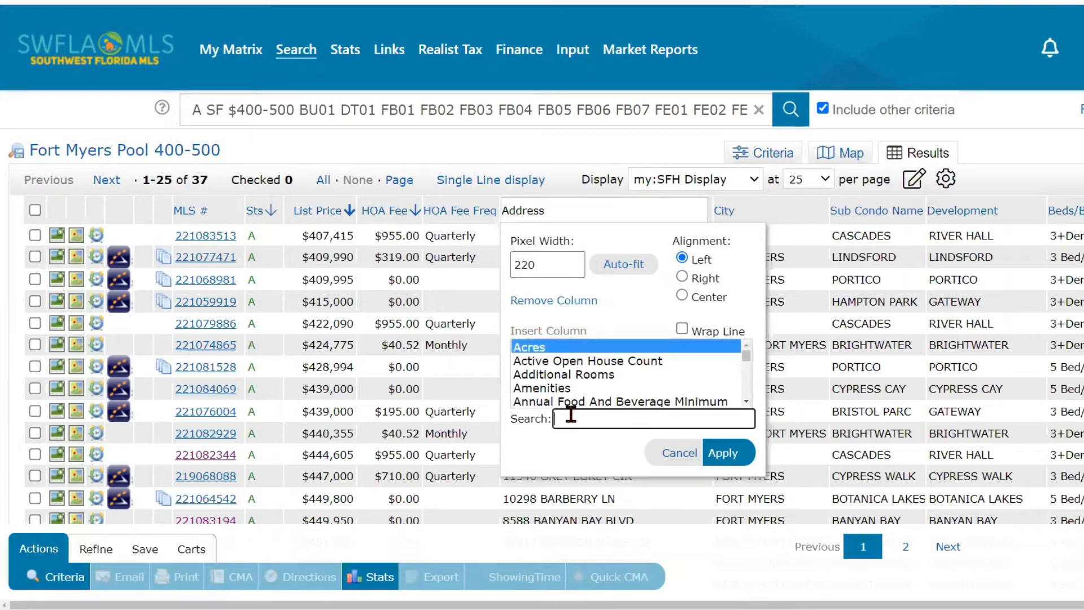
type("Condo")
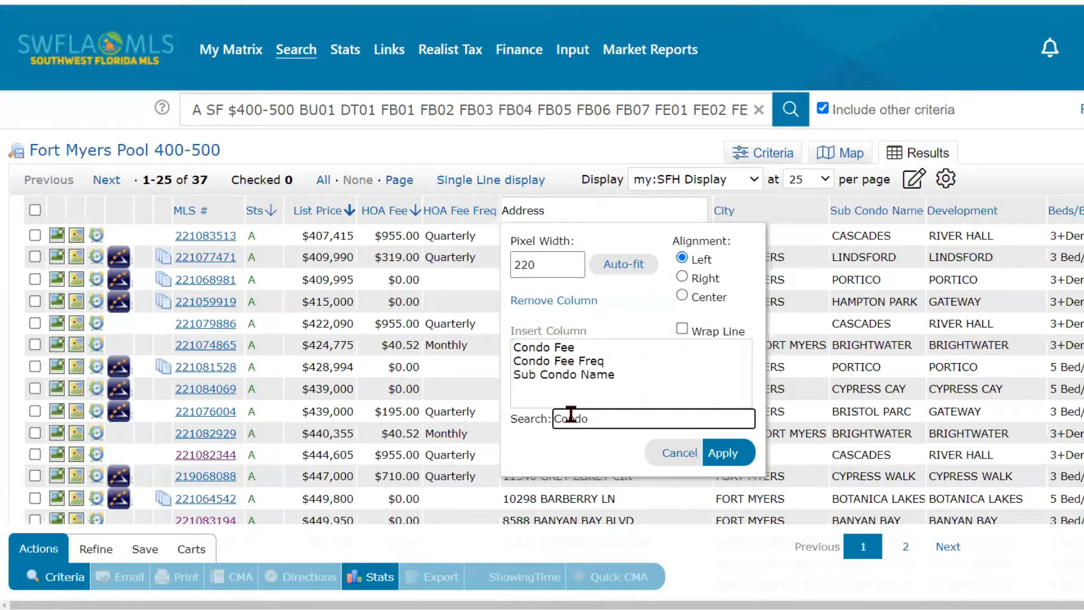
left_click(560, 350)
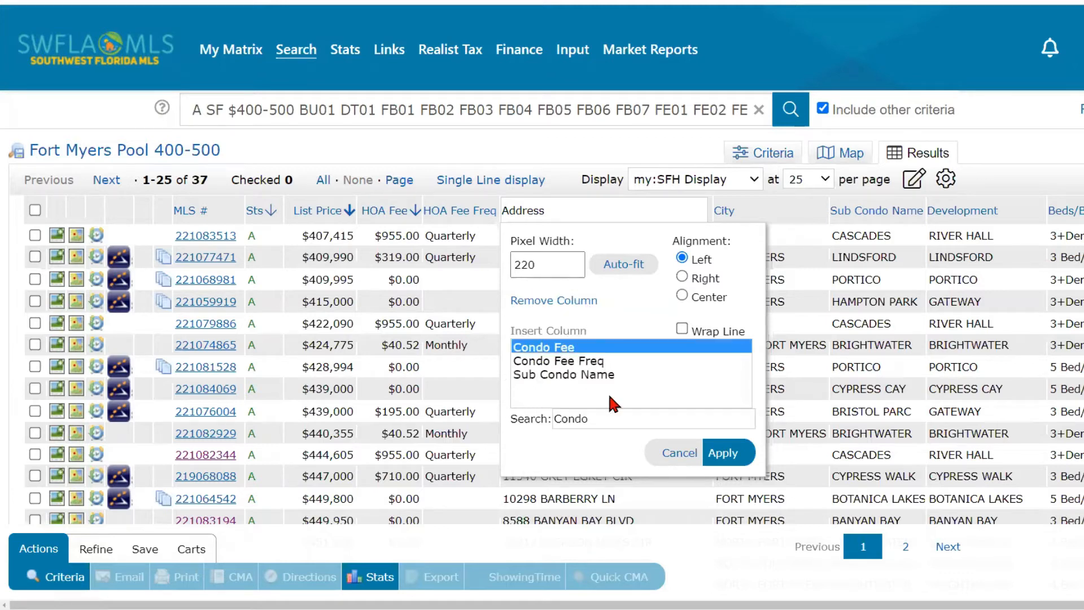
left_click(714, 453)
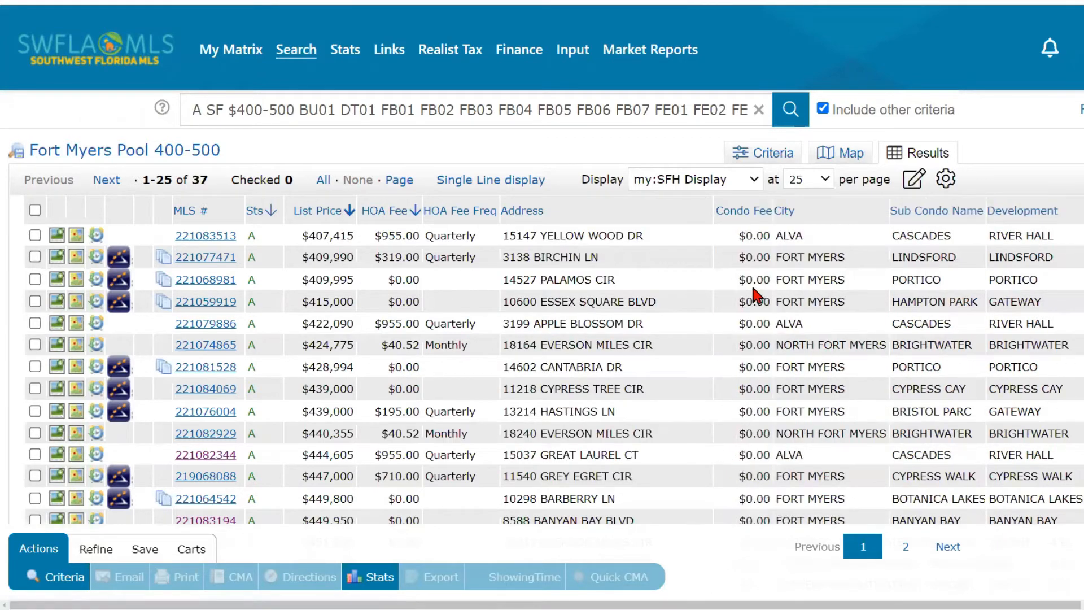
left_click(744, 205)
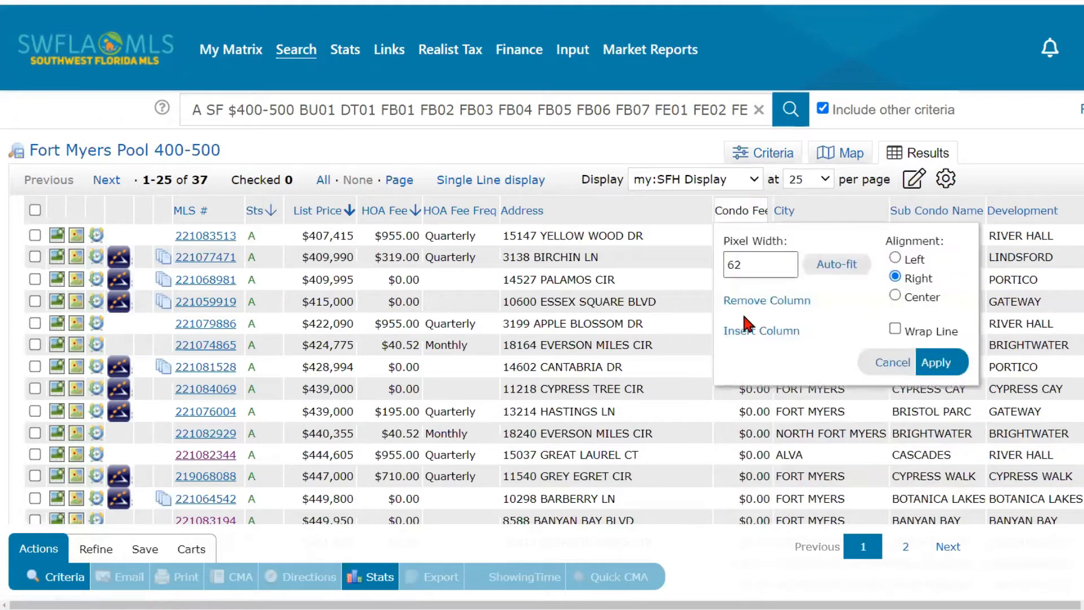
left_click(756, 301)
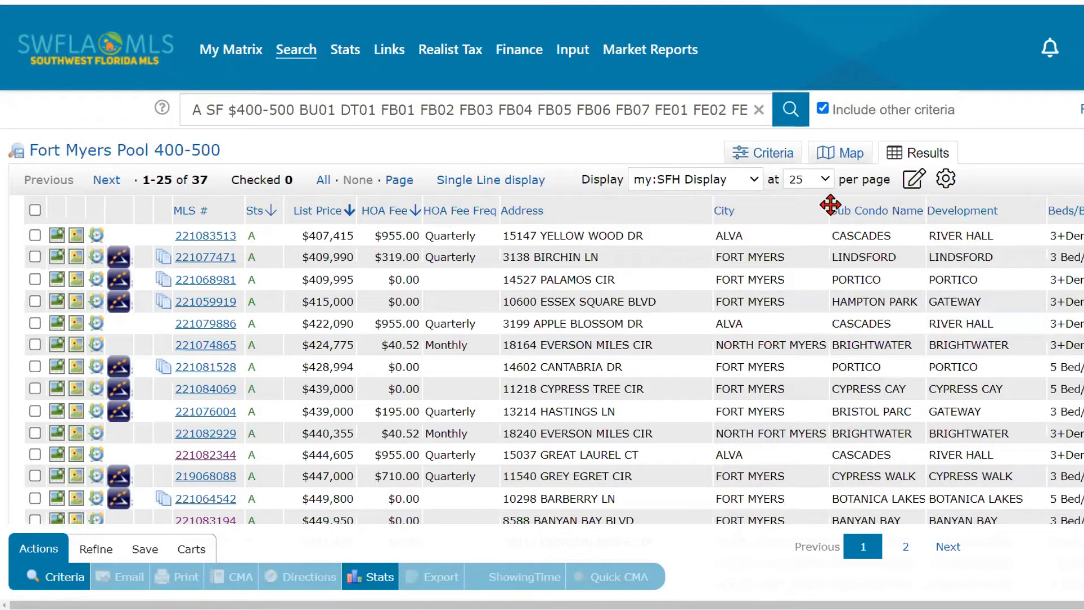
- Review the SFH Display management options and its name, then close them without changes
left_click(913, 181)
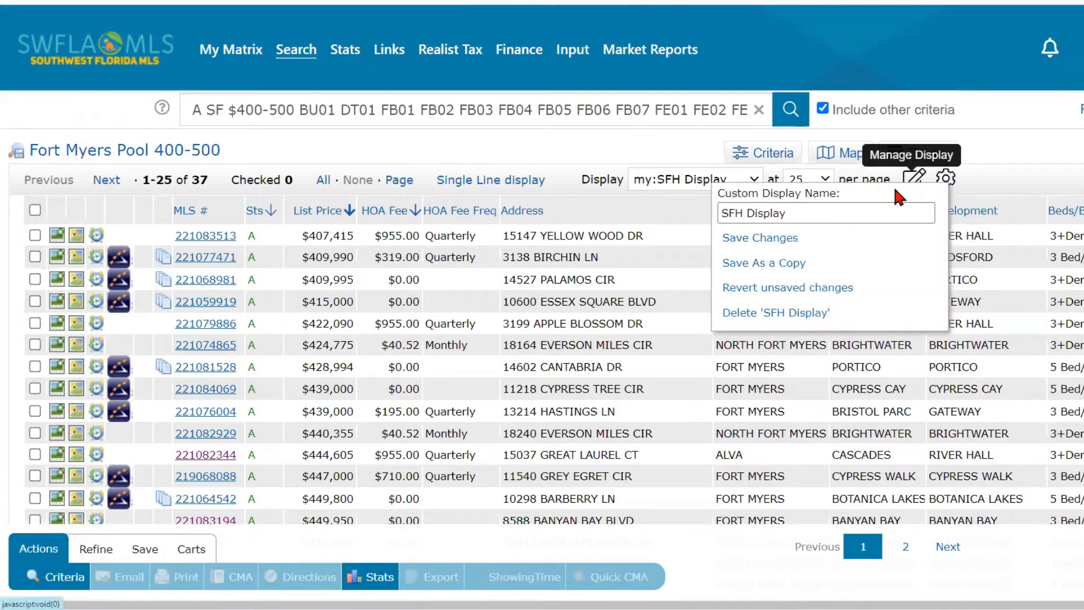
left_click(808, 213)
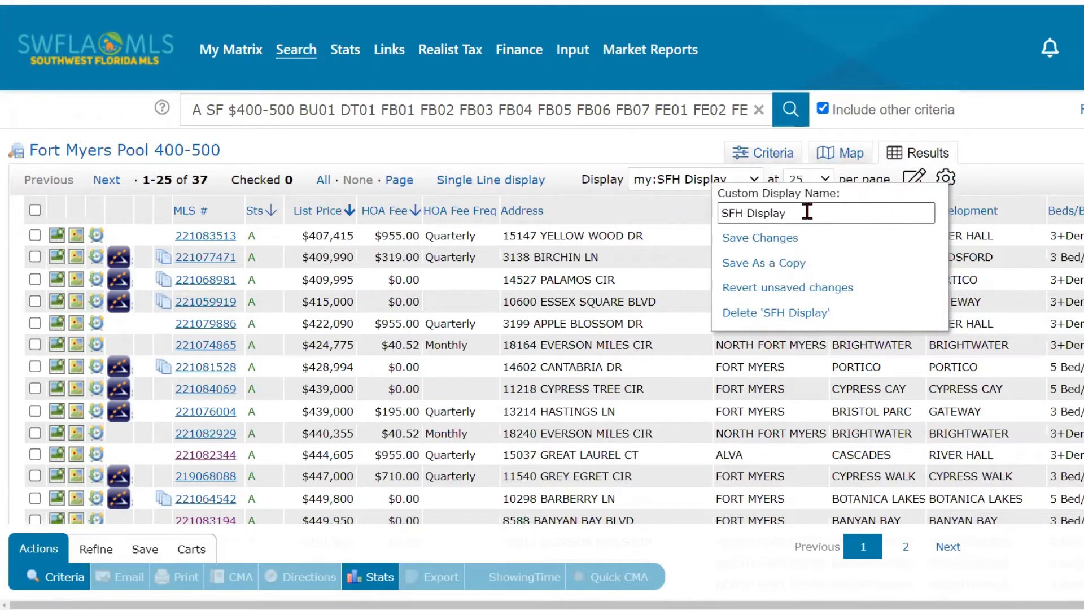
left_click(502, 226)
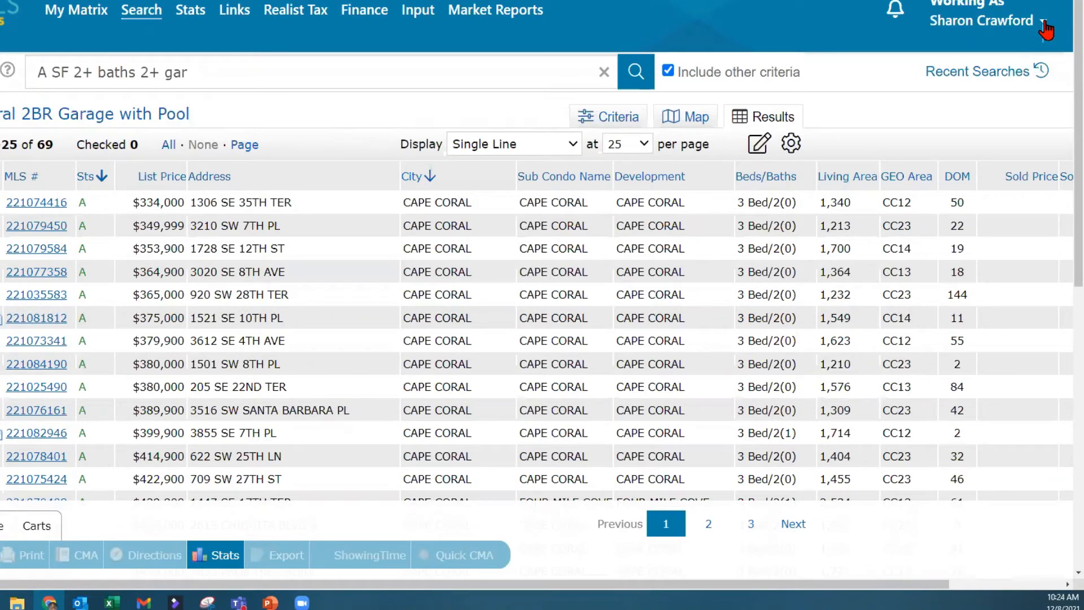
- Go to account Settings and open the Custom Displays management page
left_click(1043, 24)
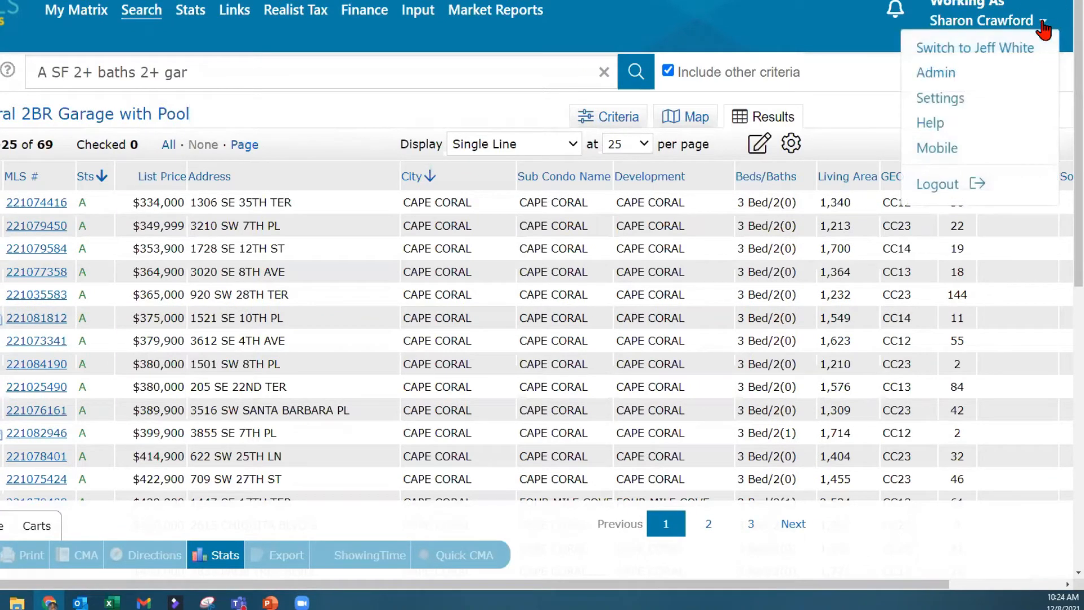
left_click(962, 101)
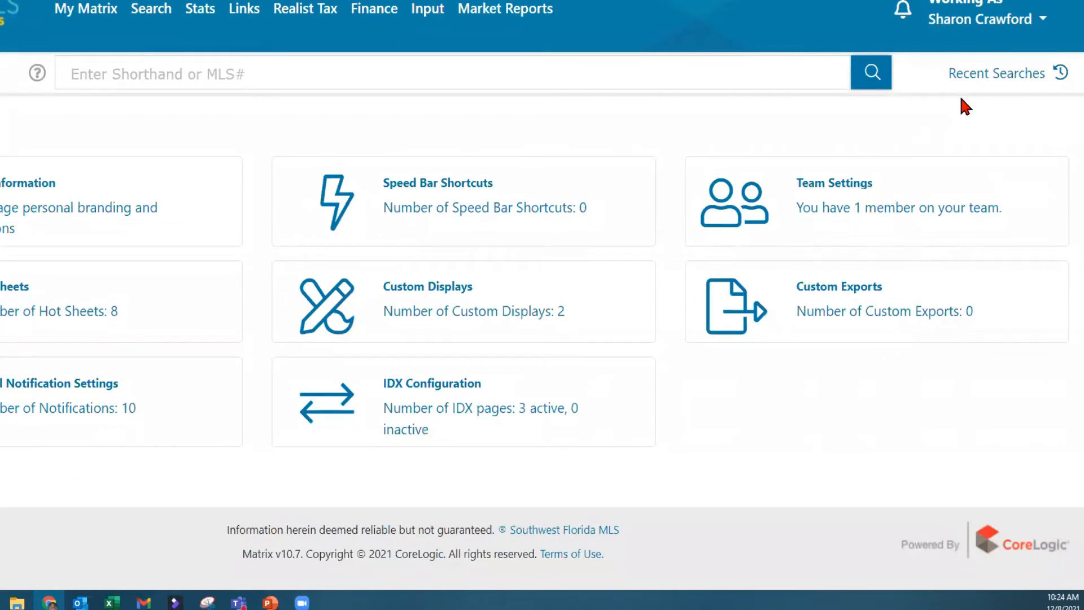
left_click(456, 316)
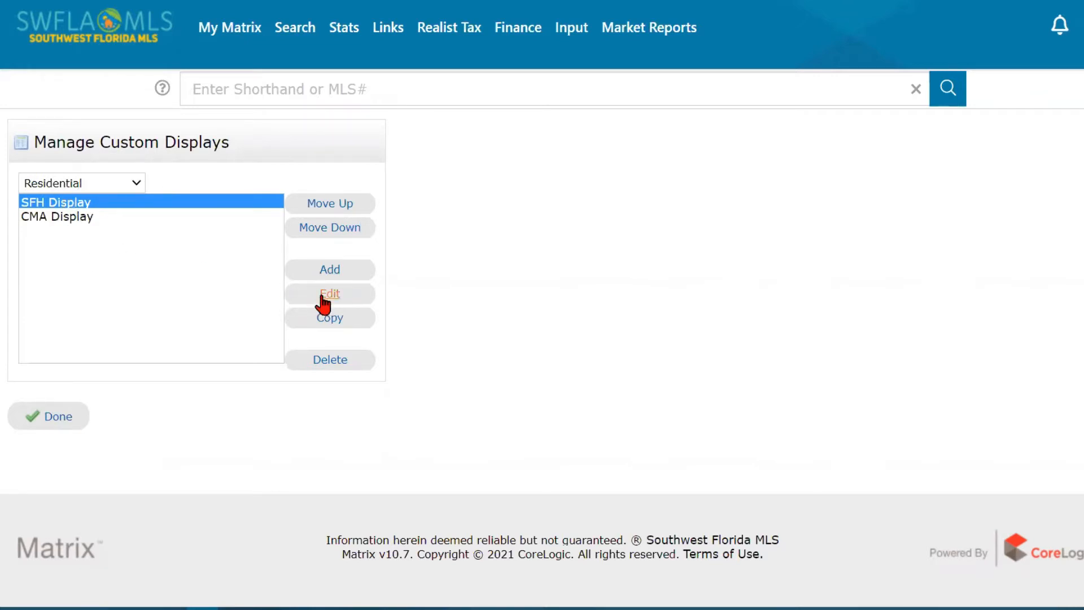
left_click(109, 182)
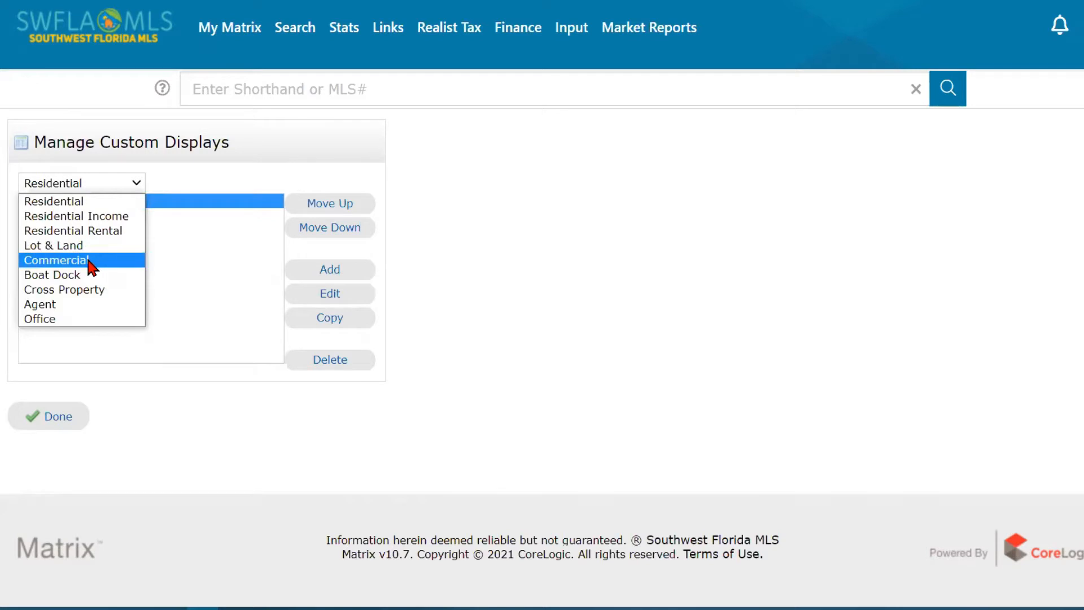
left_click(195, 245)
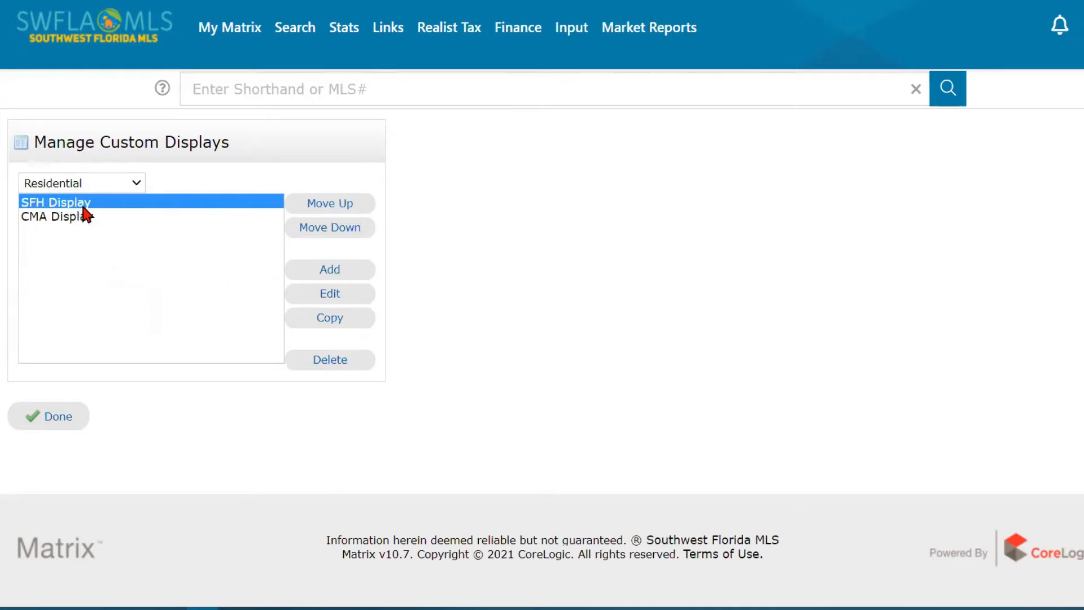
- Edit SFH Display and add the Application Fee field to its columns
left_click(334, 305)
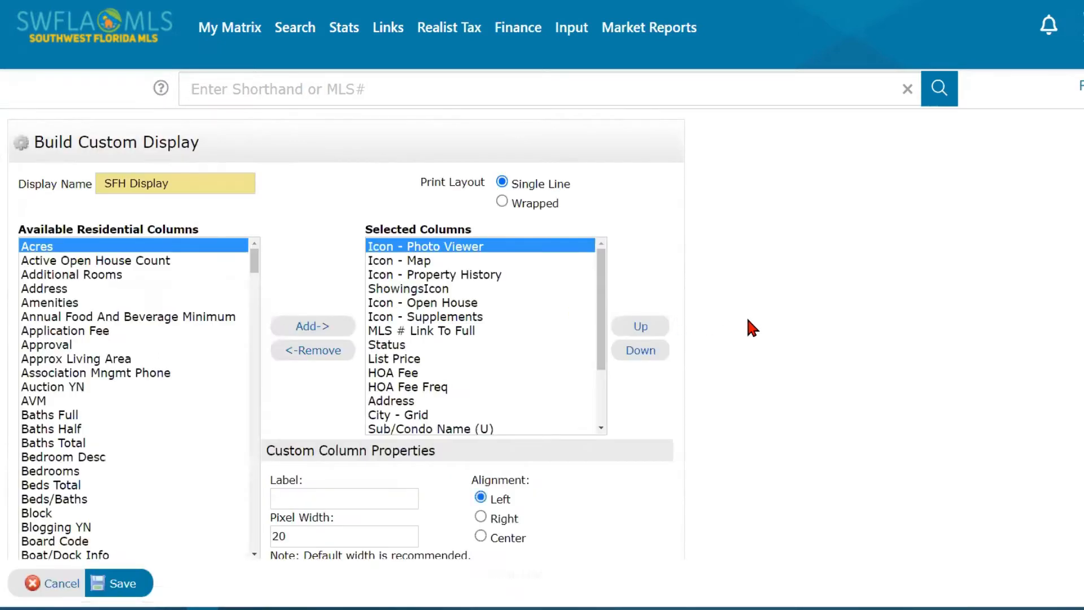
scroll(748, 321, "down", 1)
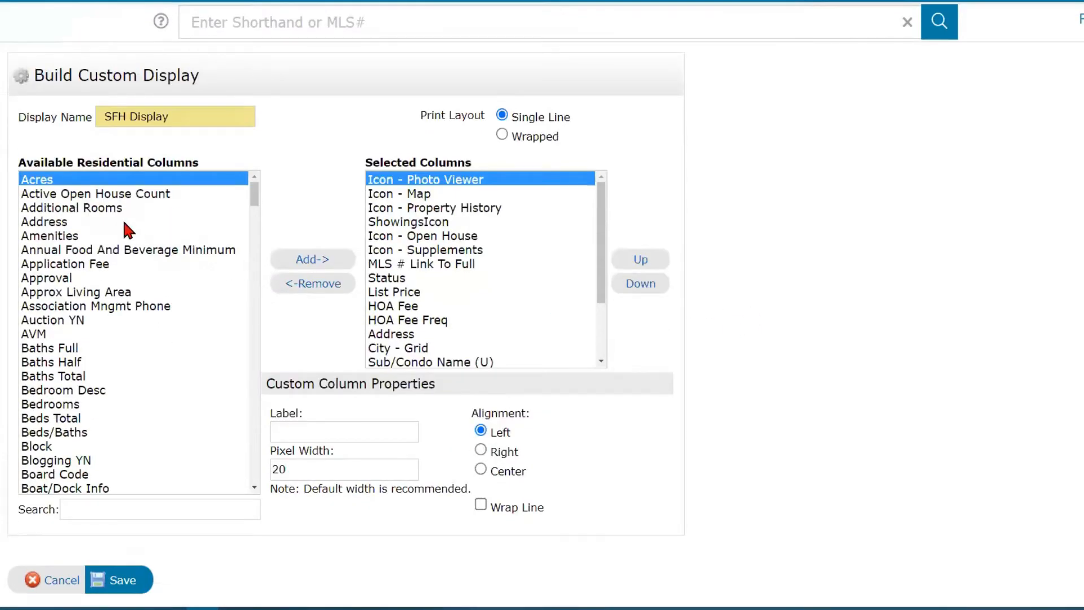
left_click(116, 179)
left_click(111, 184)
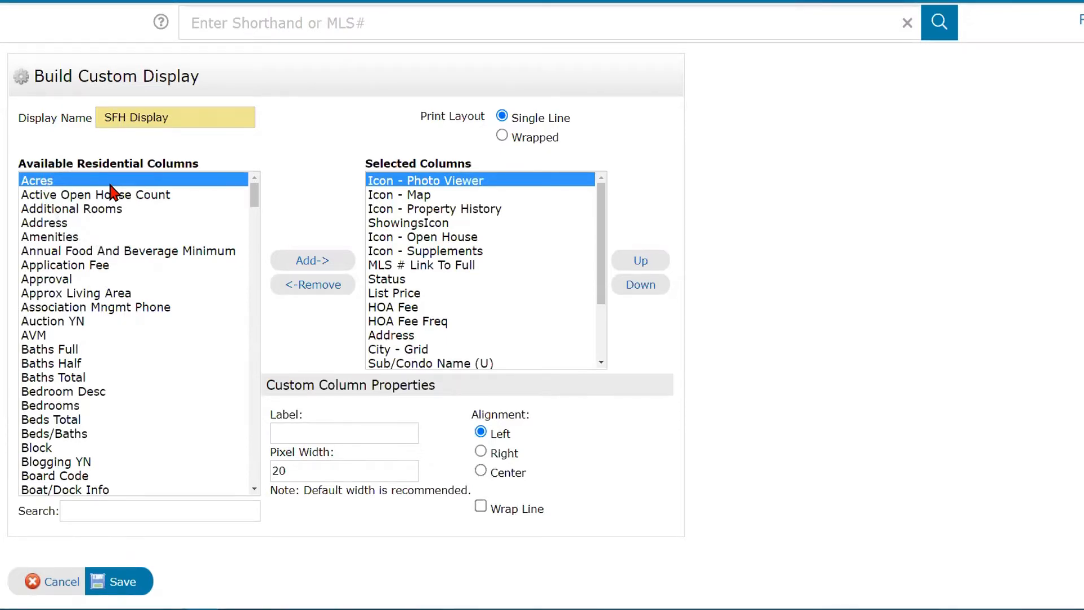
scroll(125, 377, "down", 3)
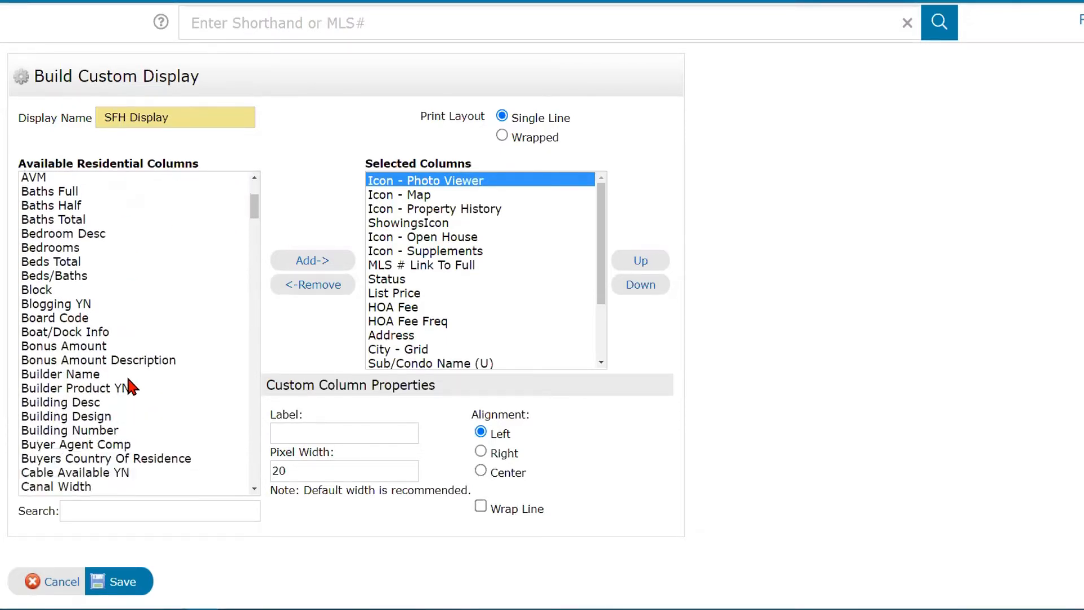
scroll(127, 375, "down", 2)
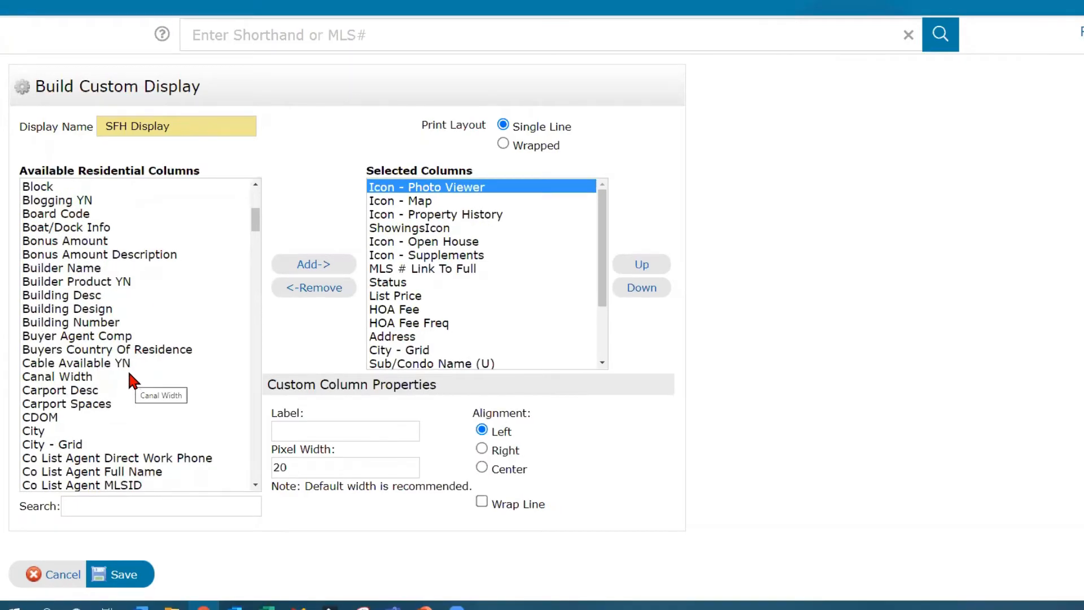
scroll(129, 374, "up", 6)
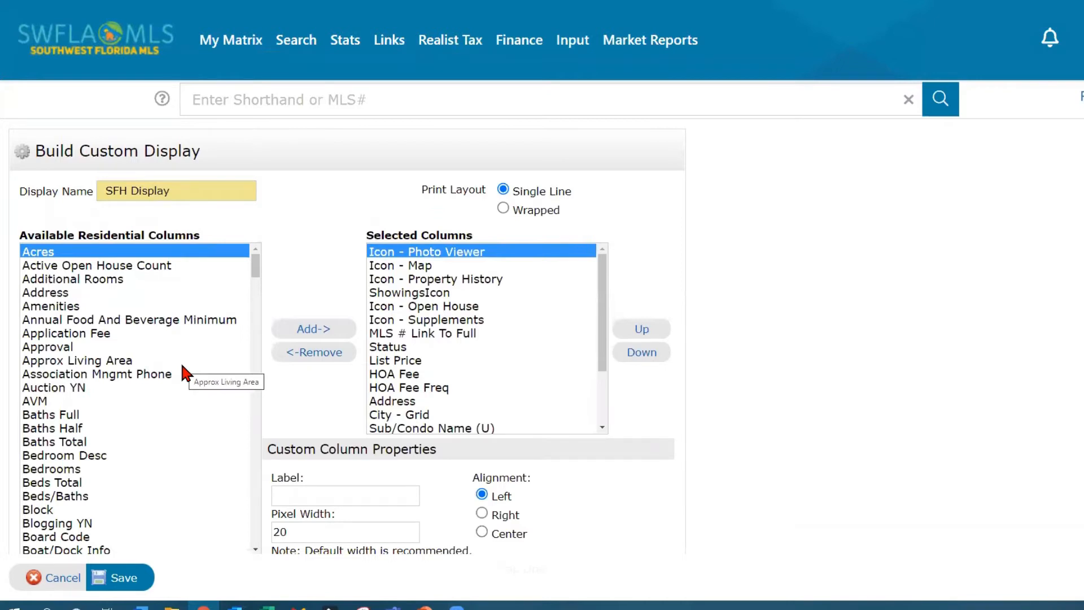
left_click(104, 334)
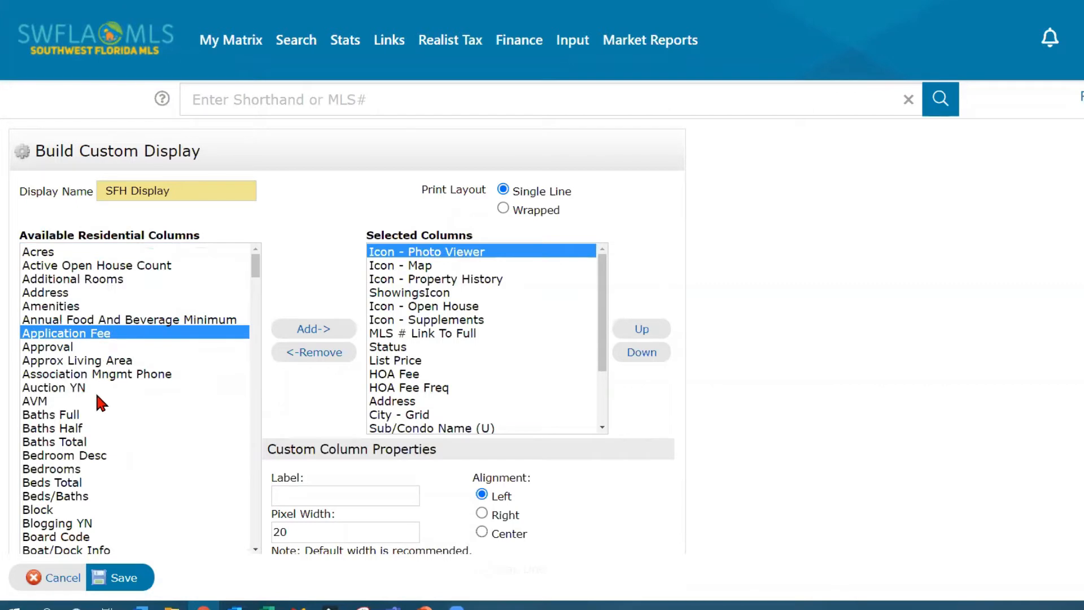
scroll(96, 395, "down", 1)
scroll(96, 395, "up", 1)
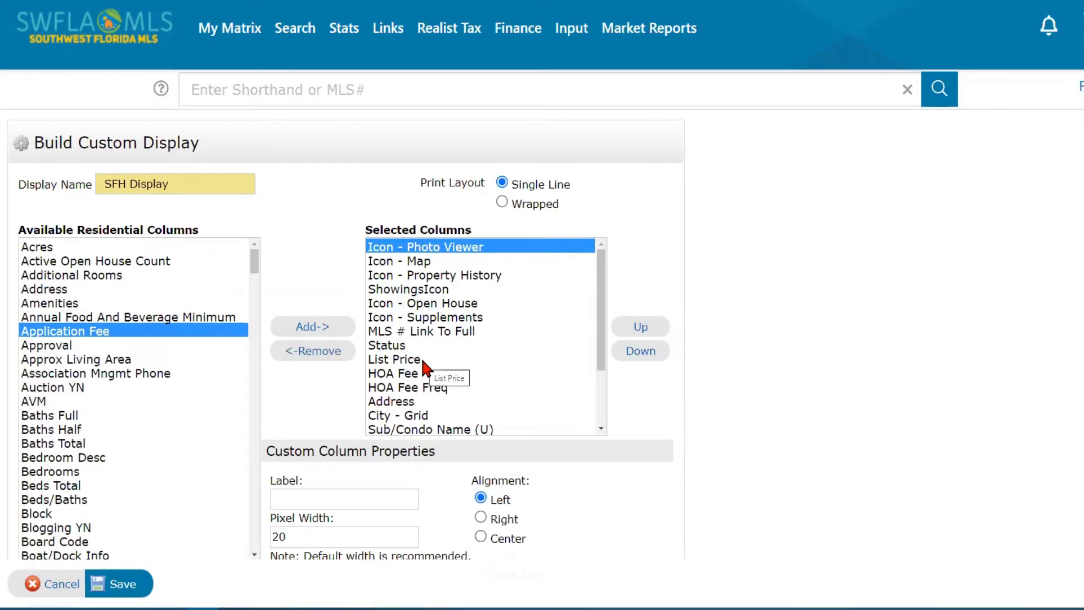
left_click(120, 339)
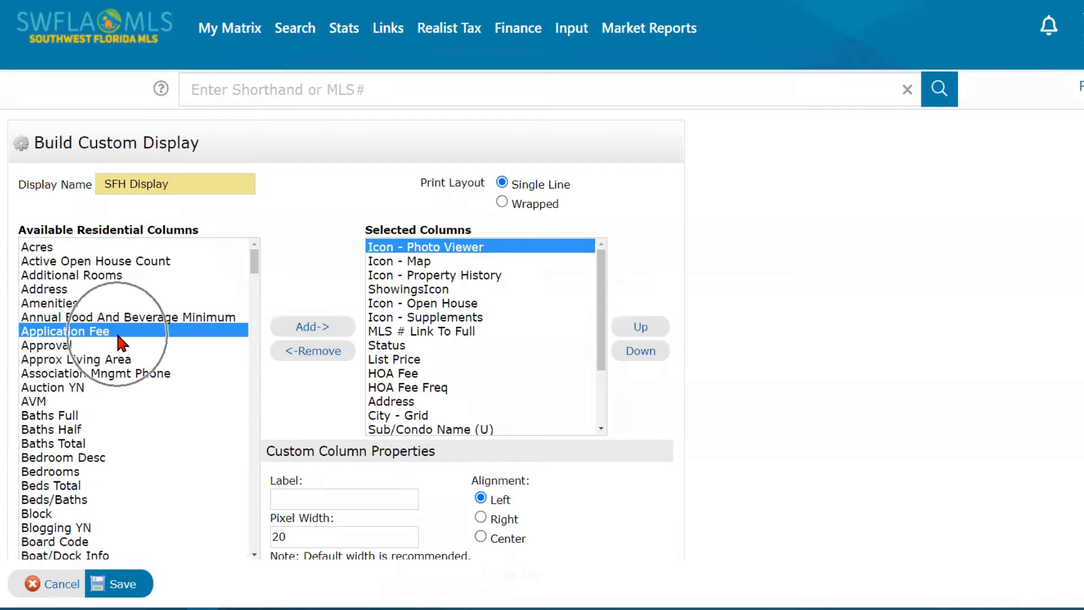
left_click(315, 328)
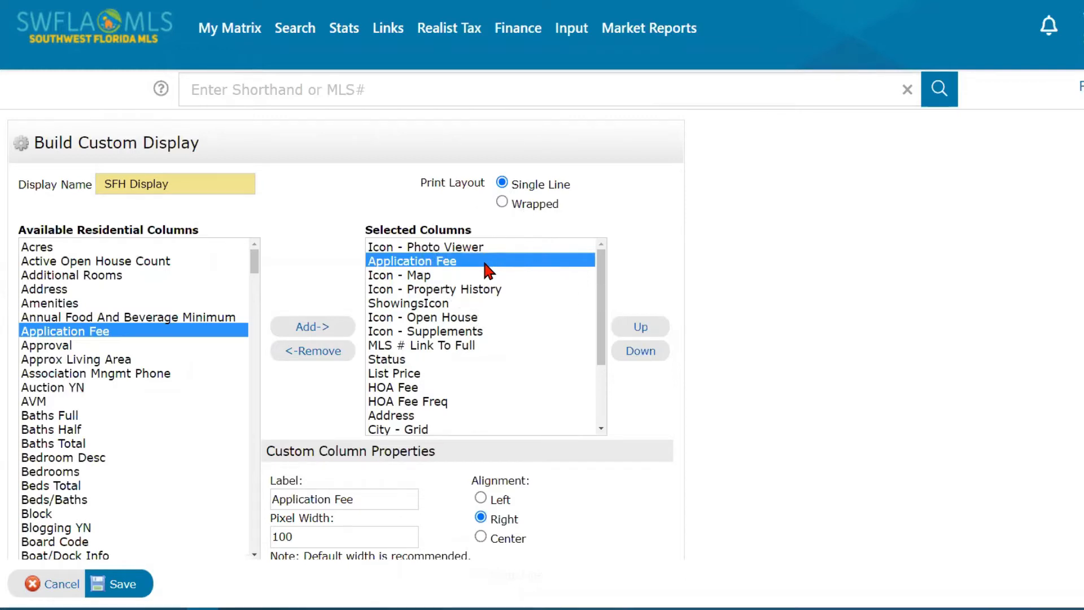
- Move Application Fee down the column order until it sits right after HOA Fee Freq
left_click(635, 353)
left_click(637, 353)
left_click(637, 353)
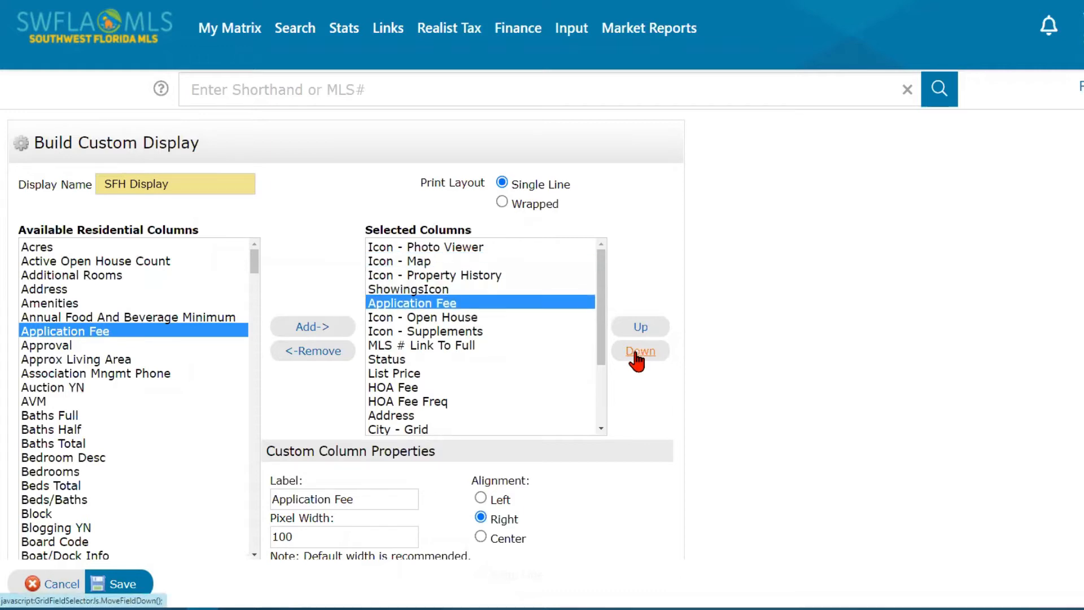
left_click(636, 353)
left_click(636, 353)
left_click(637, 353)
left_click(637, 353)
left_click(637, 353)
left_click(636, 353)
left_click(637, 354)
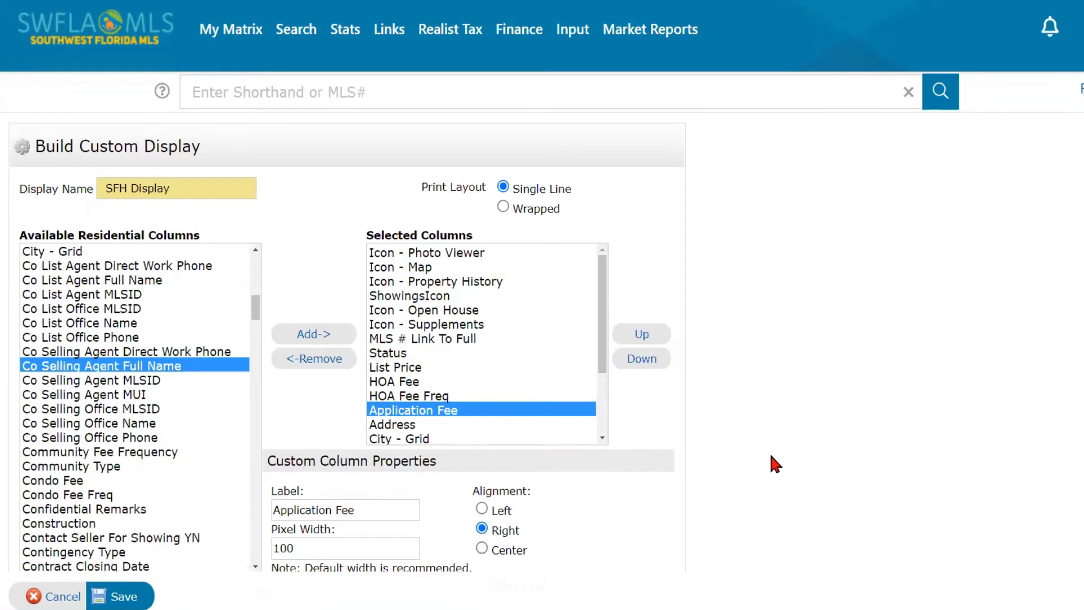
scroll(772, 455, "down", 2)
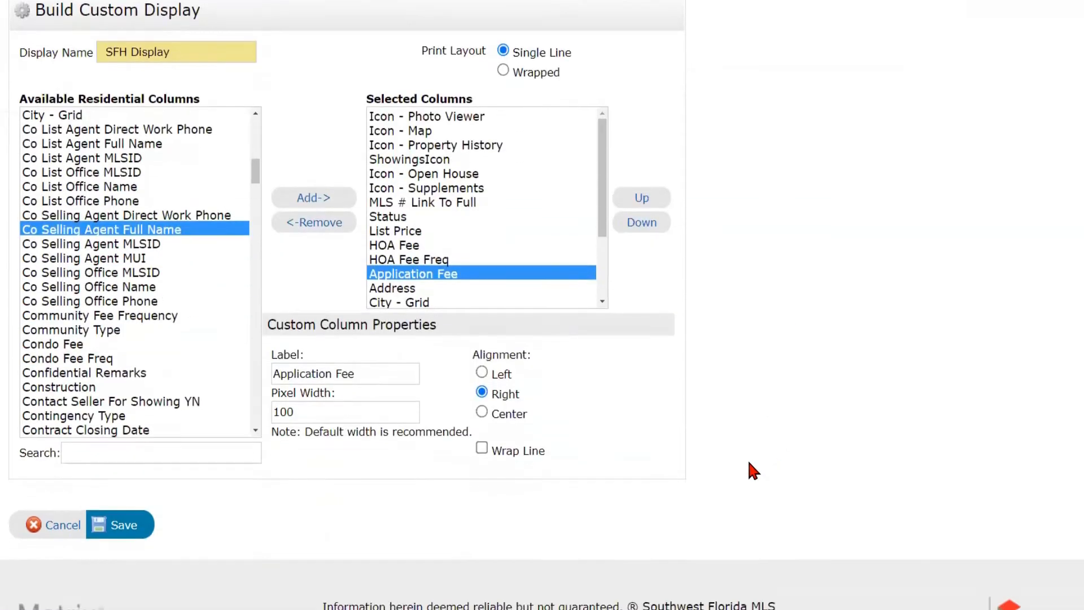
- Save the SFH Display changes and return to the dashboard
left_click(122, 530)
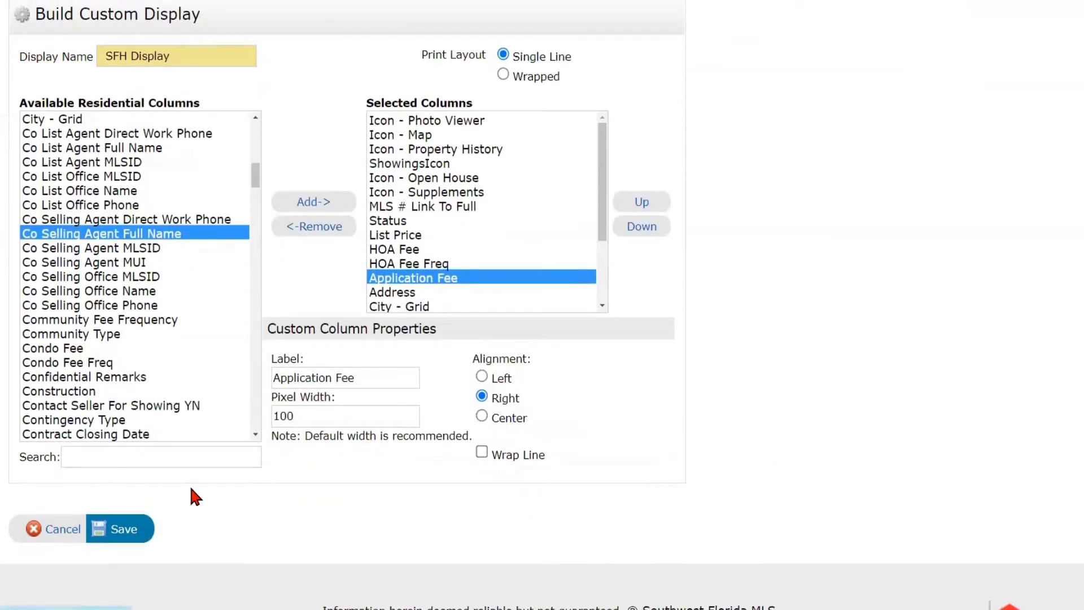
mouse_move(239, 35)
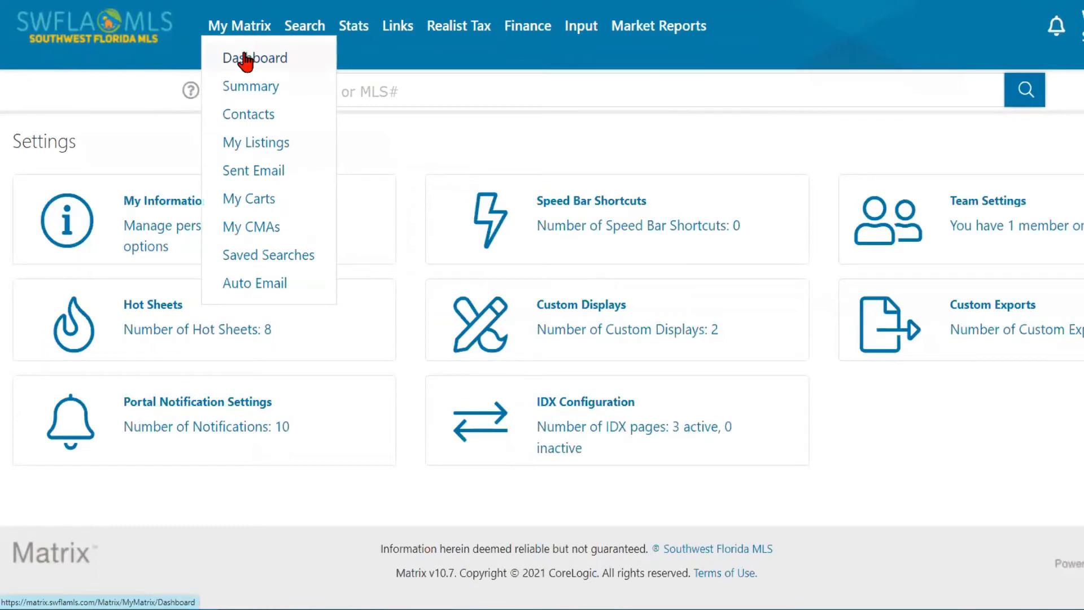
left_click(242, 58)
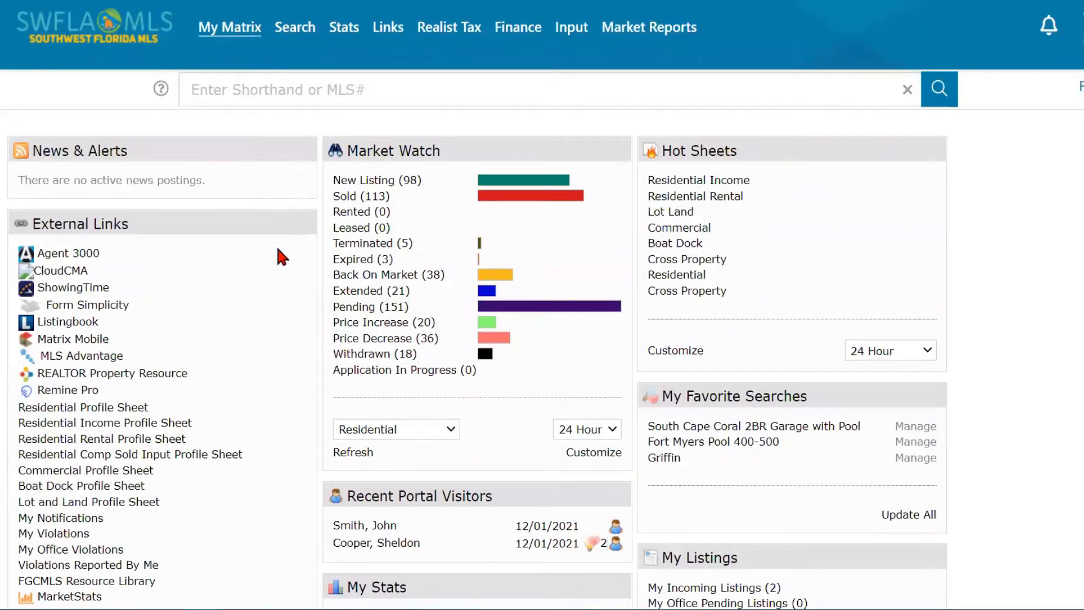
- Open the Fort Myers Pool 400-500 results in my:SFH Display to check the Application Fee column
scroll(876, 387, "down", 2)
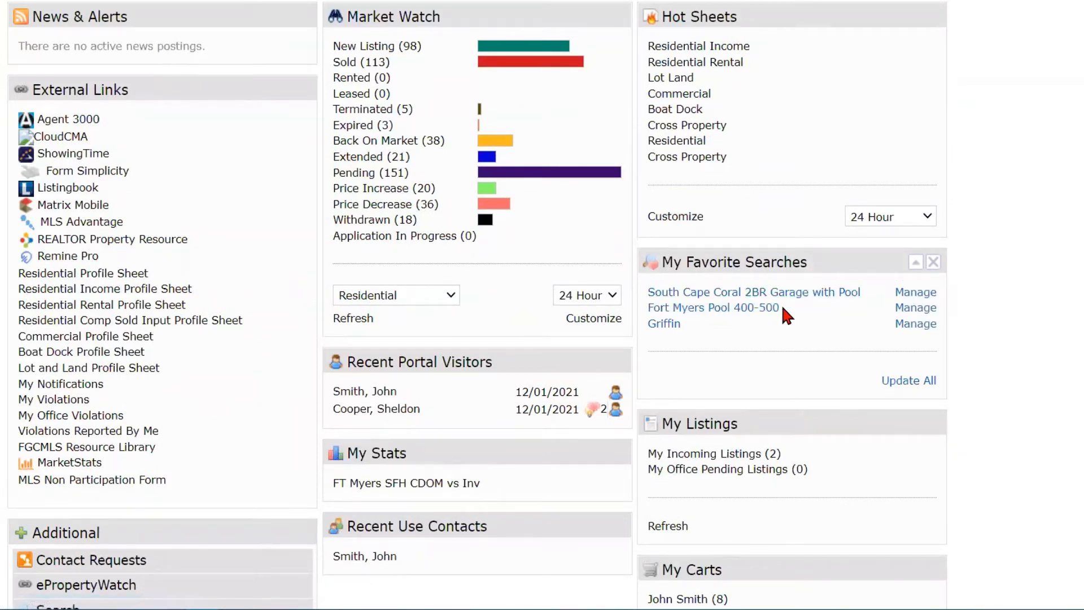
left_click(726, 310)
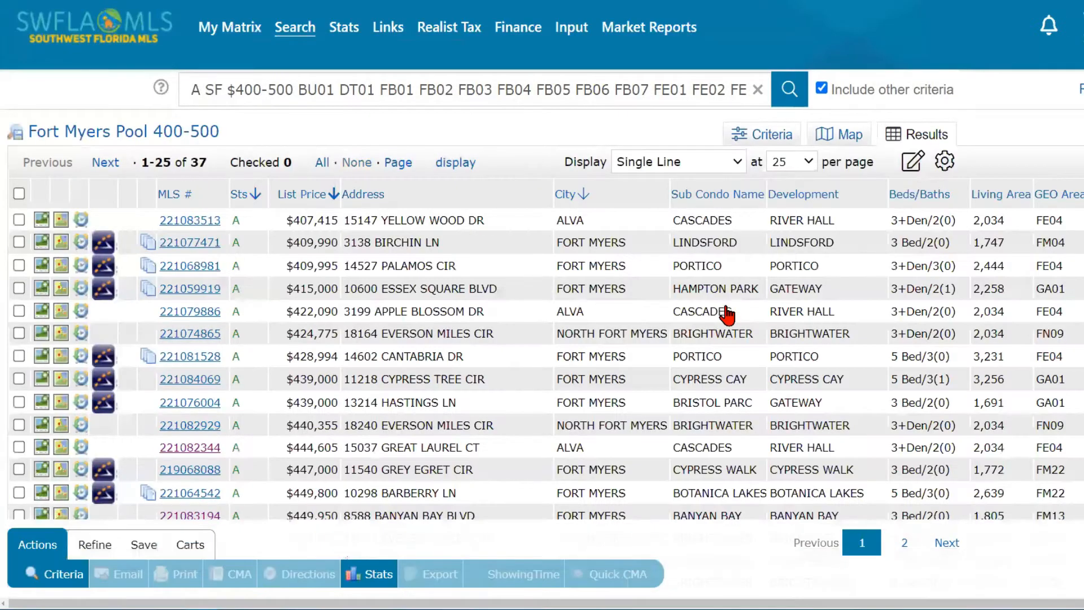
left_click(720, 162)
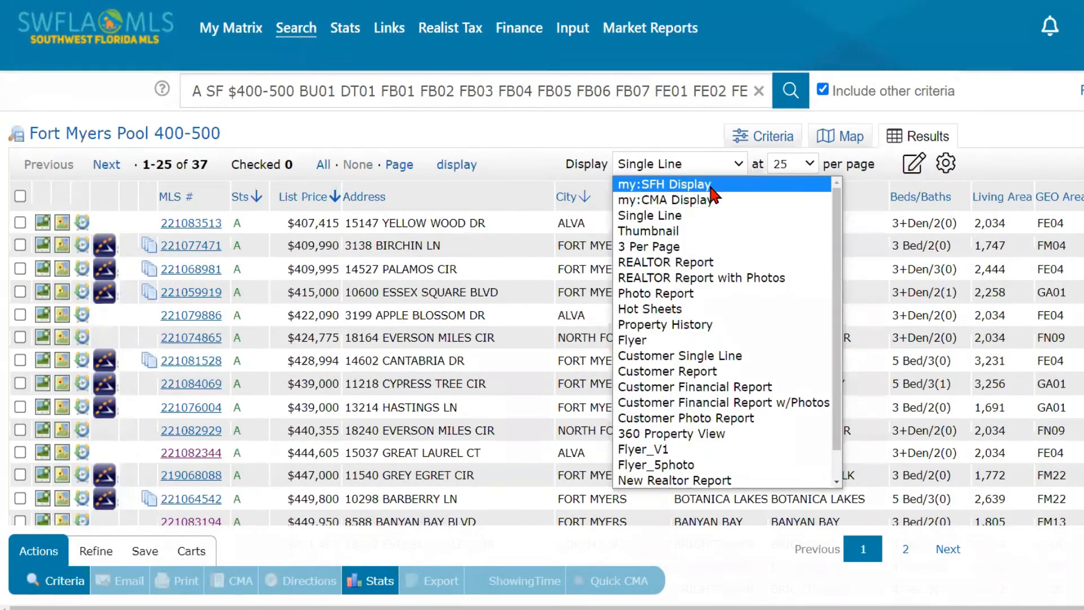
left_click(710, 188)
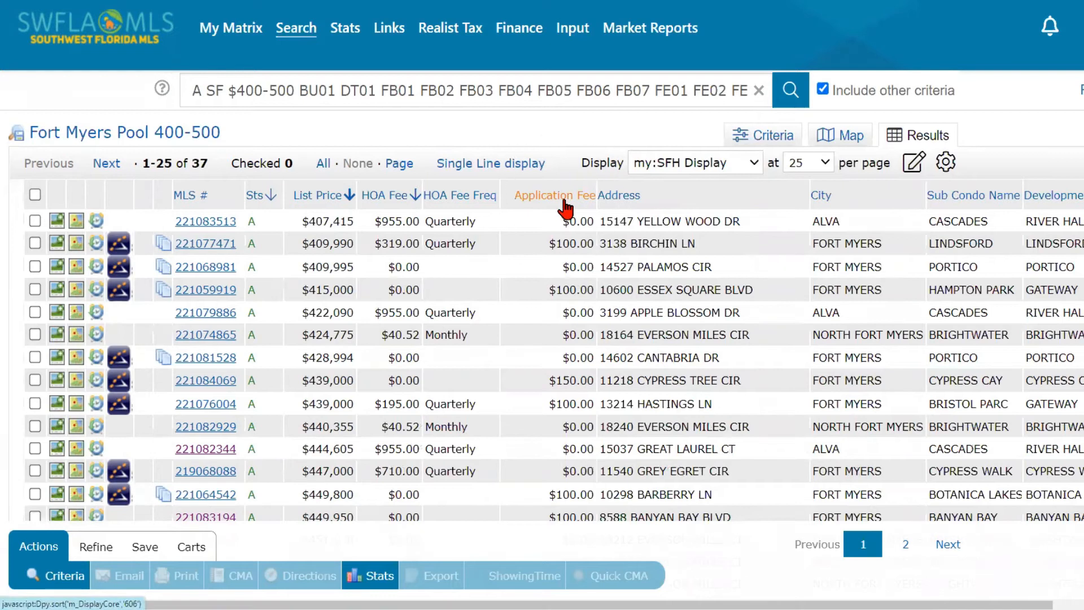
key("ctrl")
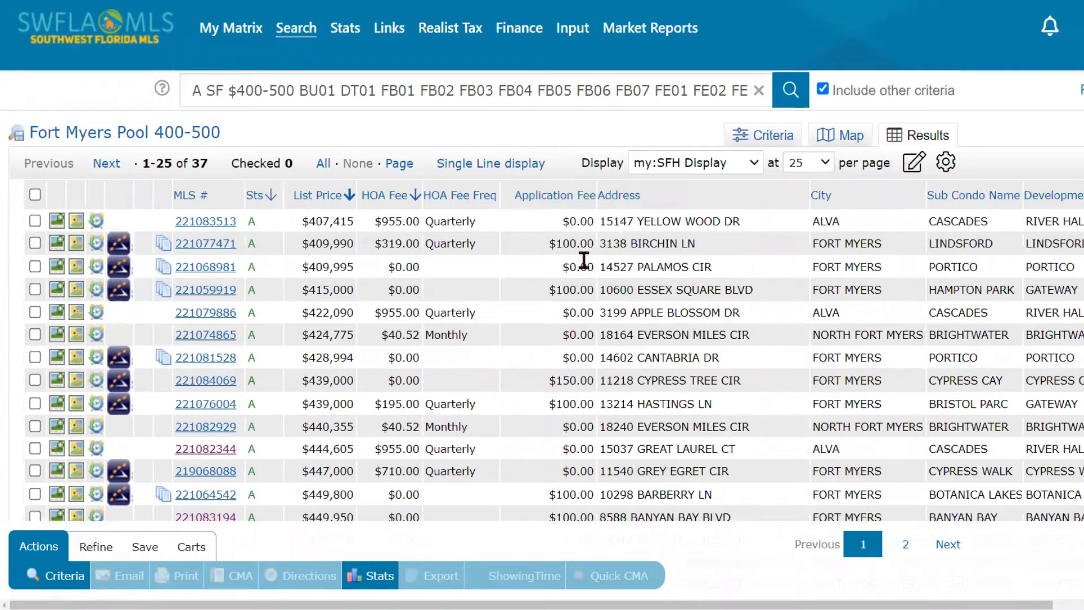
key("ctrl")
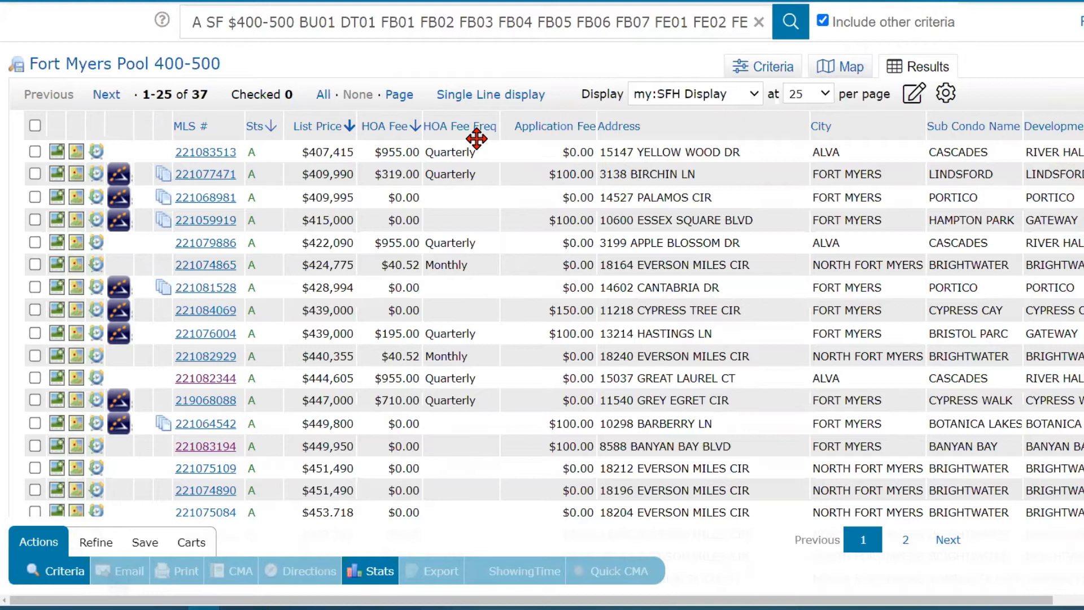
scroll(476, 138, "up", 3)
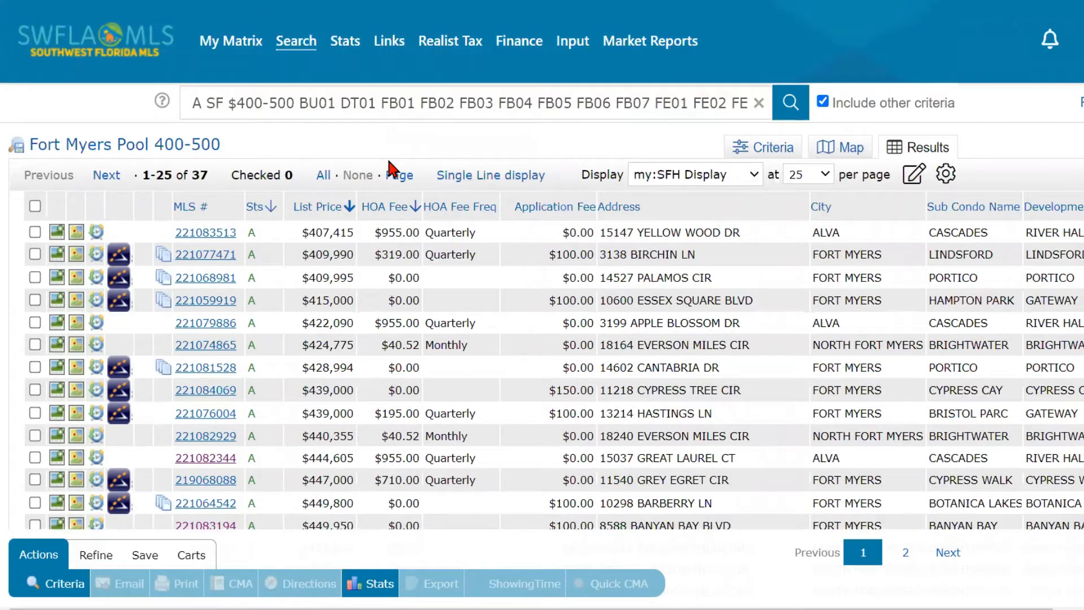
- Go to the My Matrix dashboard and try dragging the Market Watch panel beside Hot Sheets
left_click(216, 46)
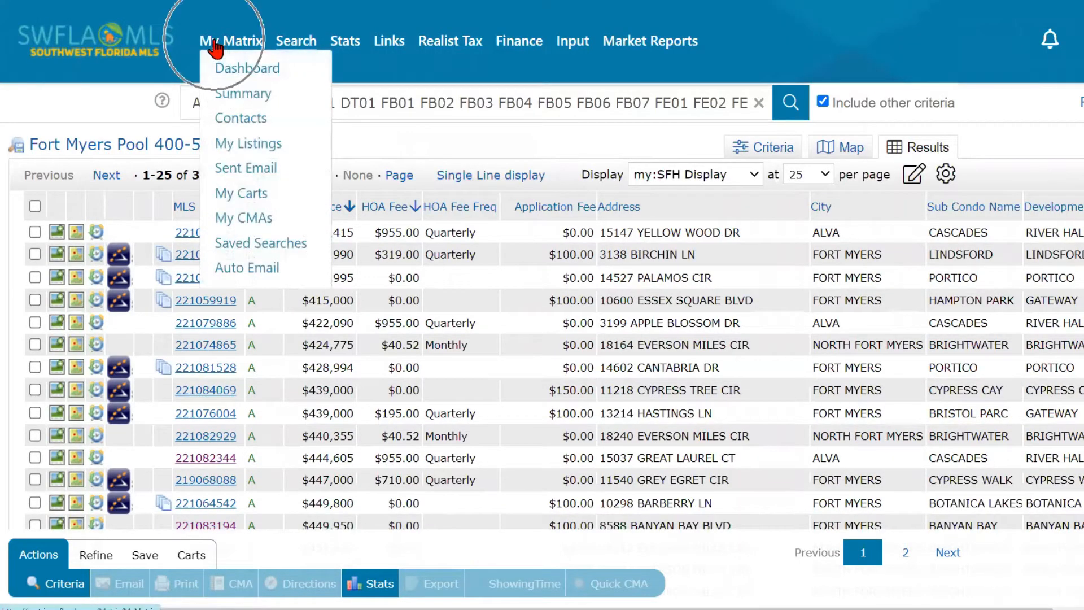
left_click(237, 74)
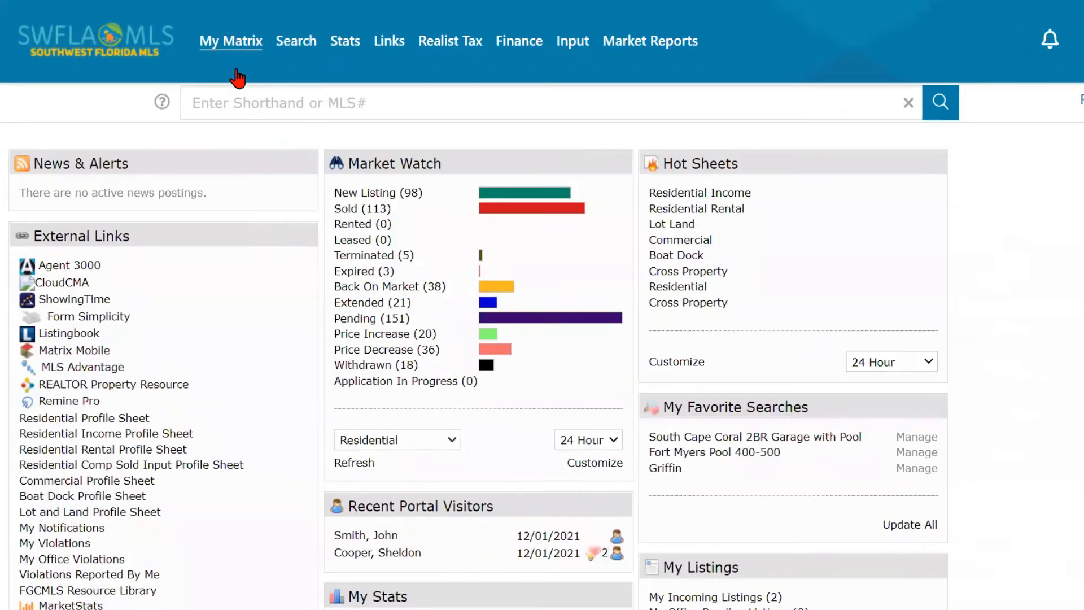
left_click(436, 164)
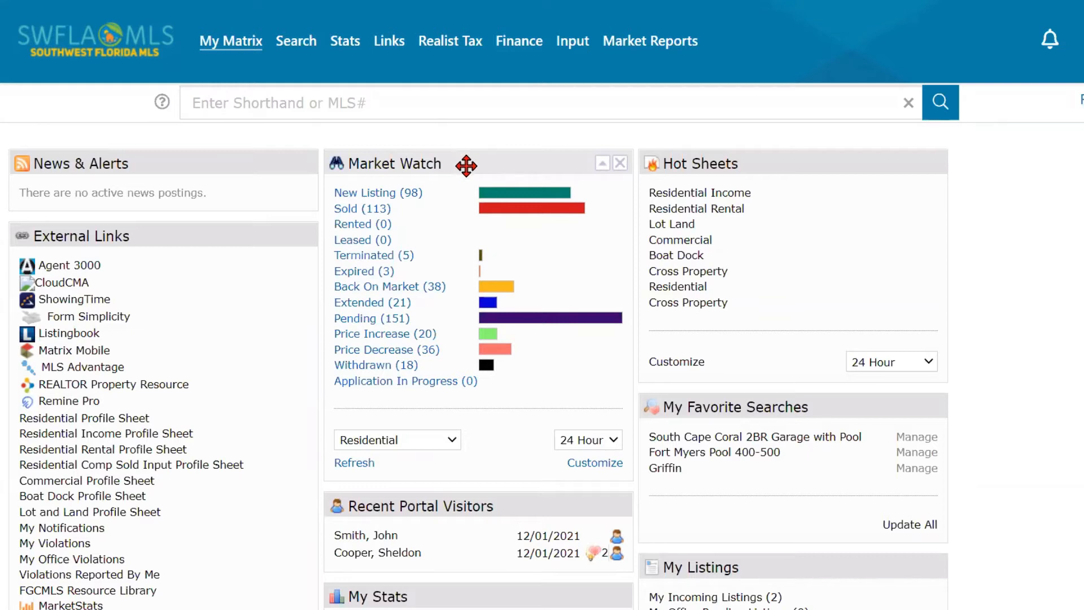
mouse_move(467, 164)
left_mouse_down()
mouse_move(666, 157)
mouse_move(465, 166)
left_mouse_up()
- Browse the Market Watch new listings list, then return to the My Matrix dashboard
left_click(377, 195)
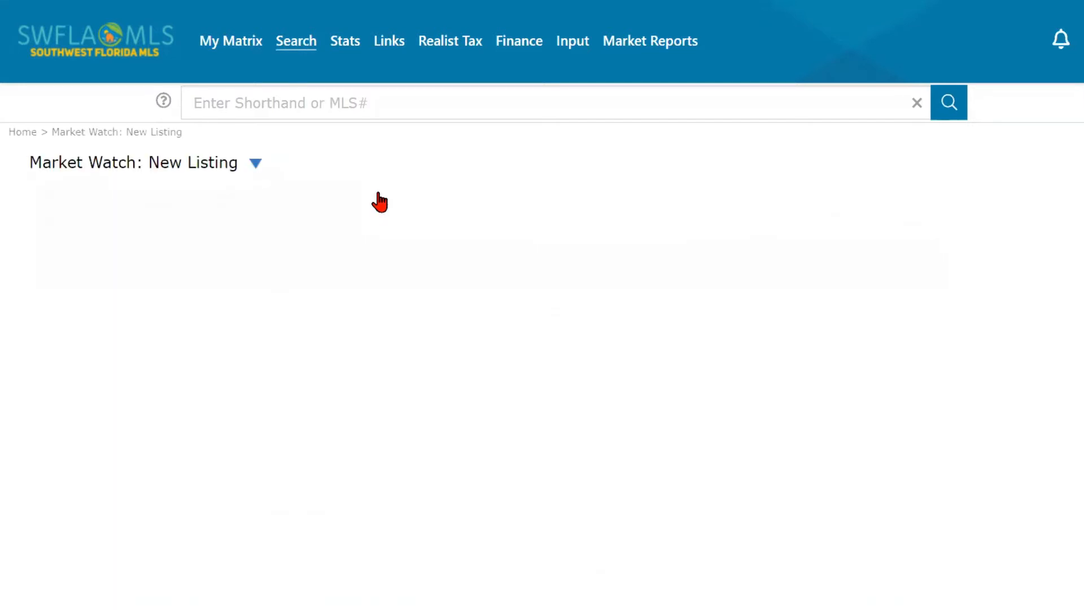
scroll(442, 237, "down", 2)
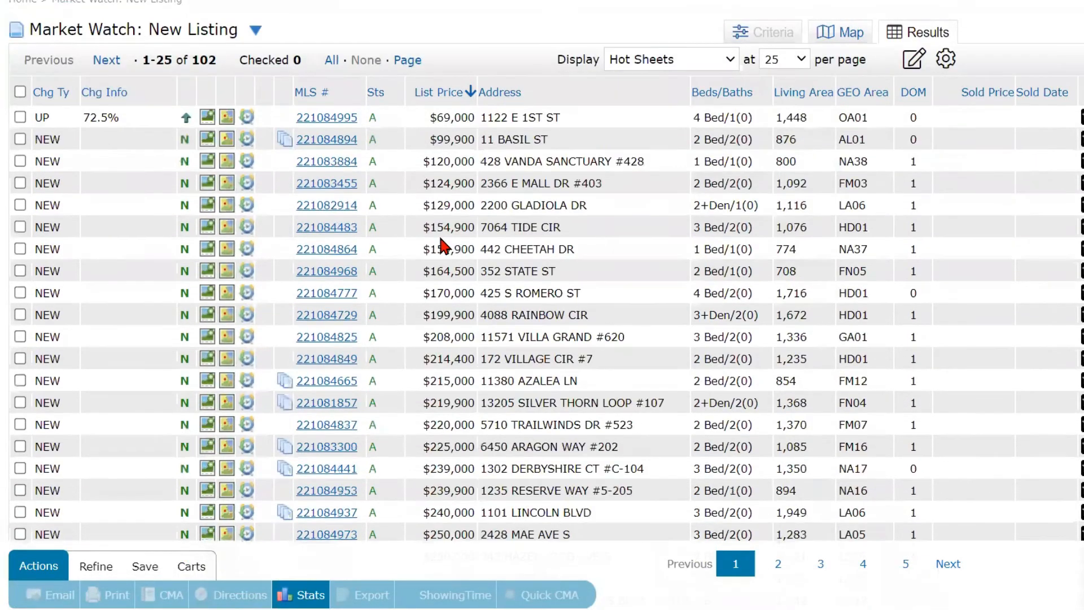
scroll(440, 243, "up", 2)
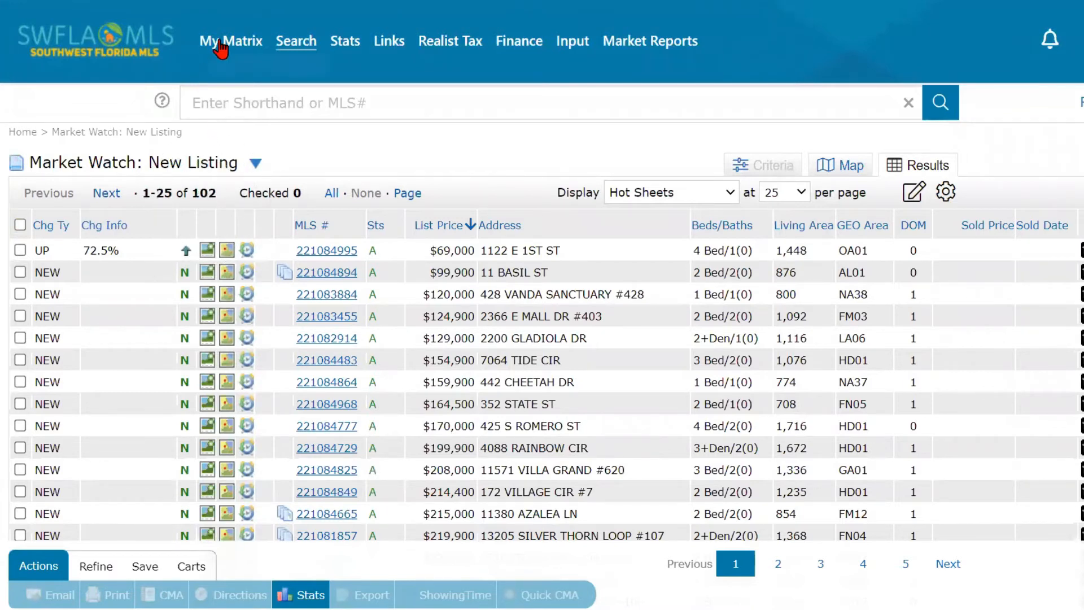
mouse_move(220, 41)
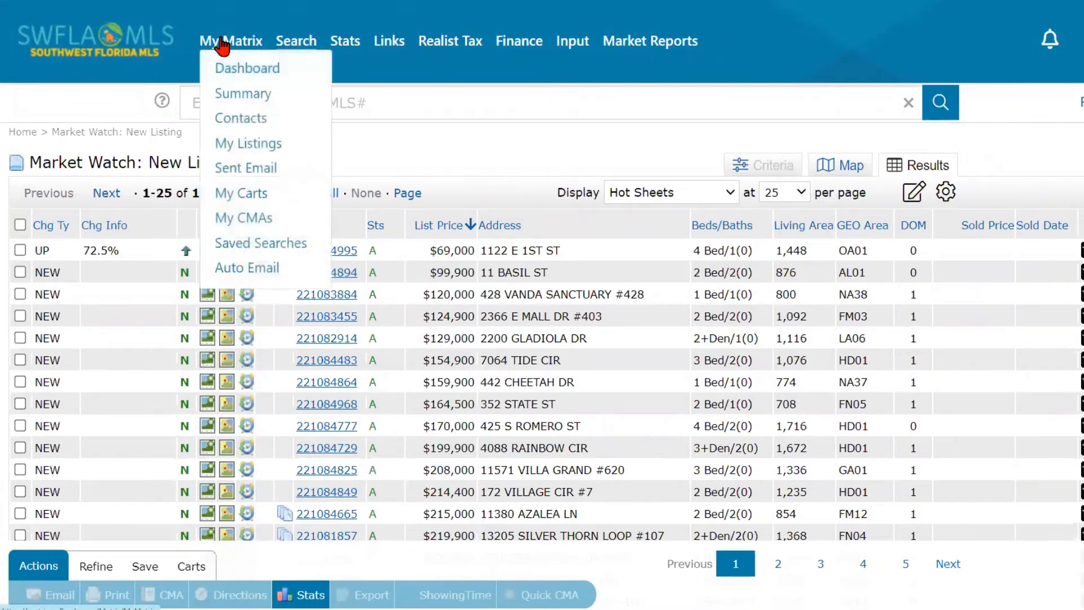
left_click(232, 71)
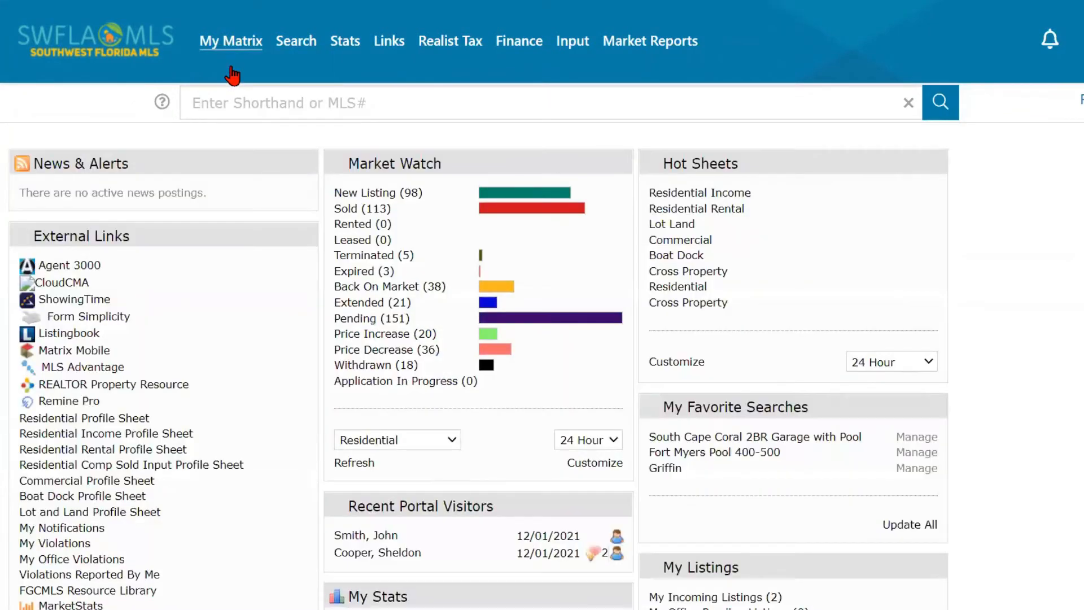
- Refresh Market Watch counts to New Listing 102, Sold 116, Pending 148
left_click(353, 463)
left_click(418, 207)
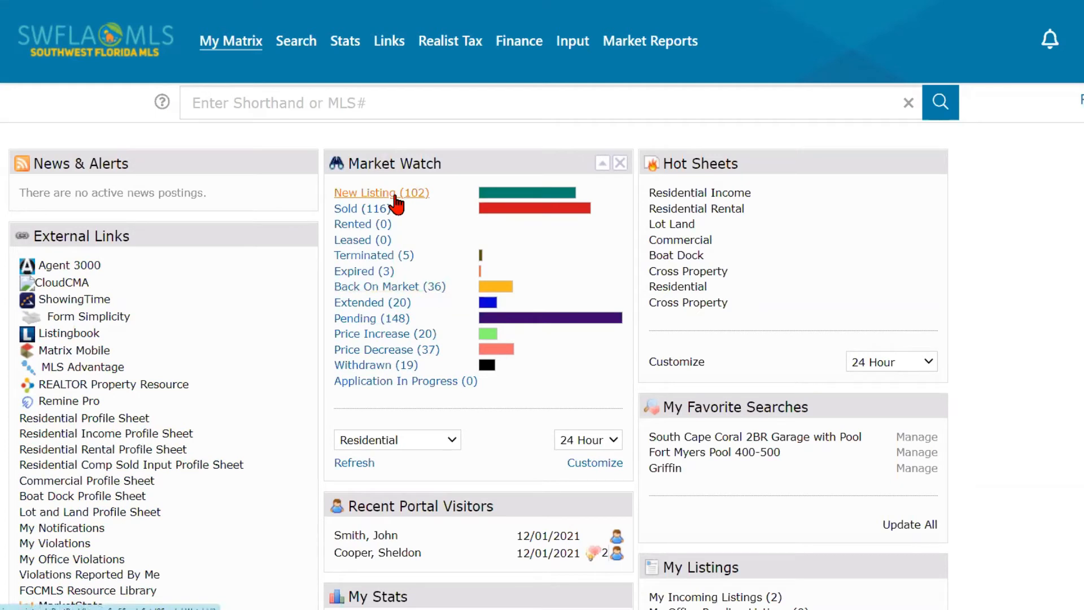
left_click(359, 467)
left_click(357, 466)
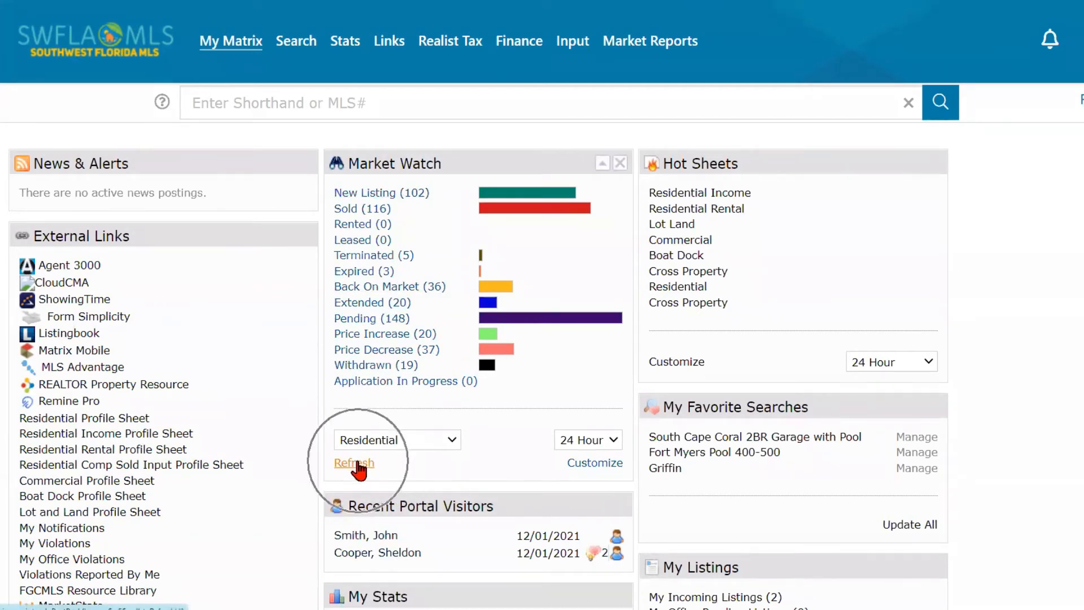
left_click(366, 469)
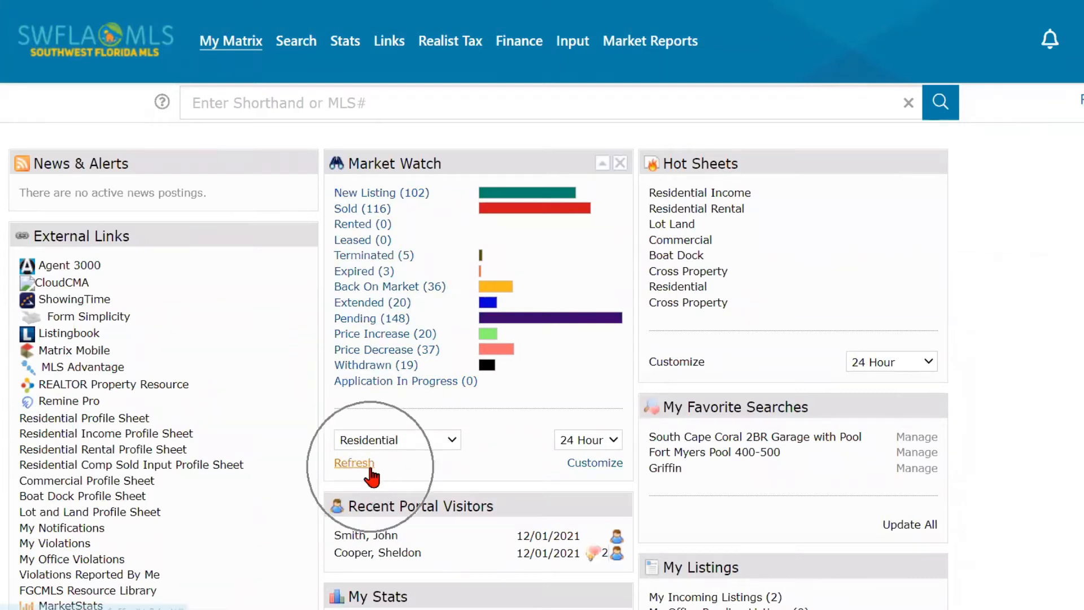
- View the Market Watch Sold listings, then go back to the dashboard
left_click(367, 220)
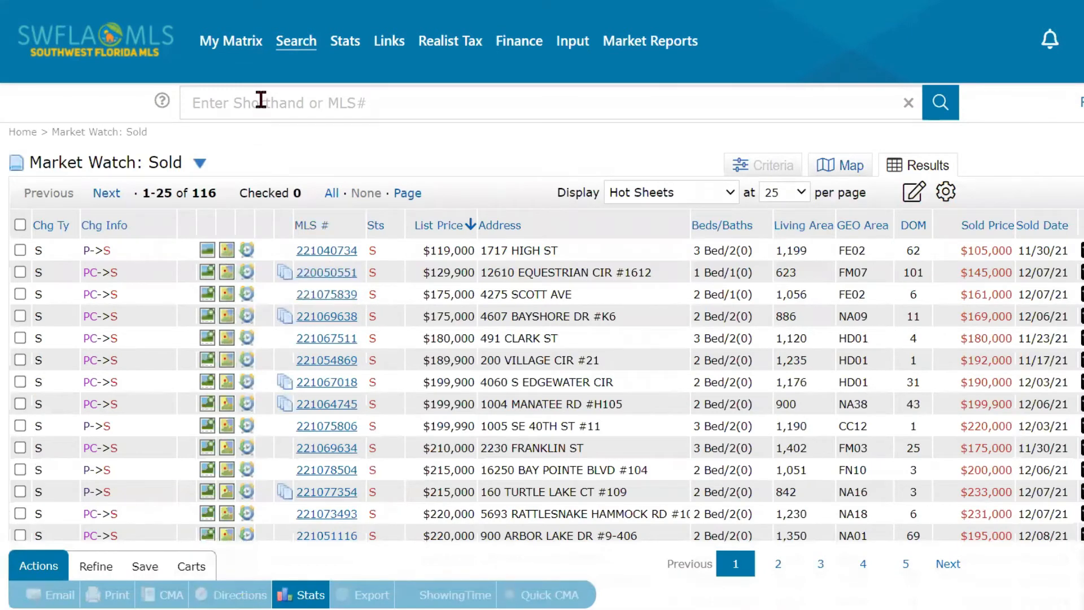
mouse_move(220, 42)
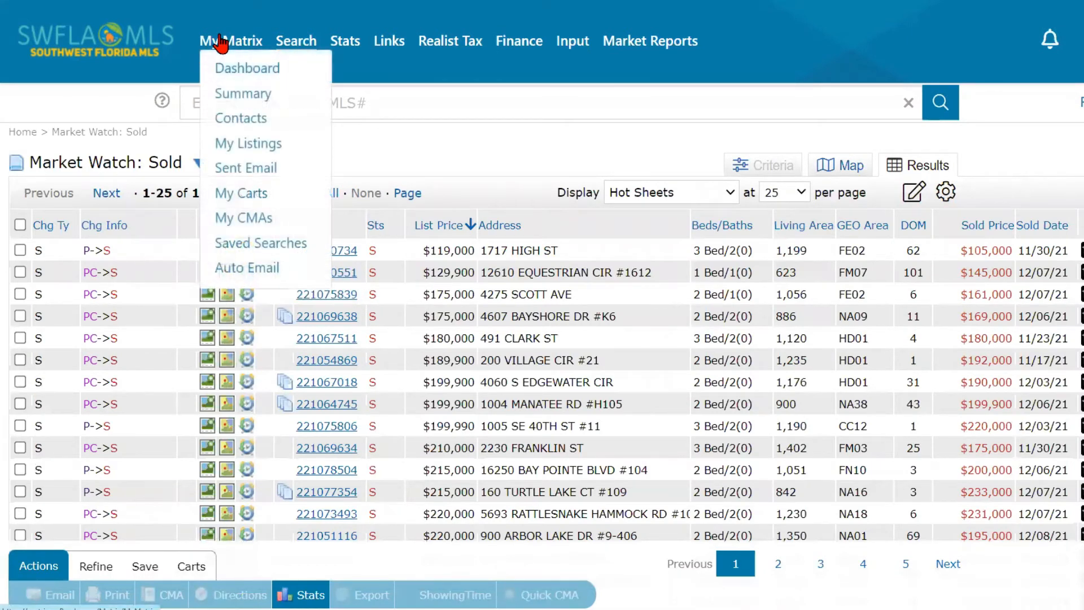
left_click(233, 72)
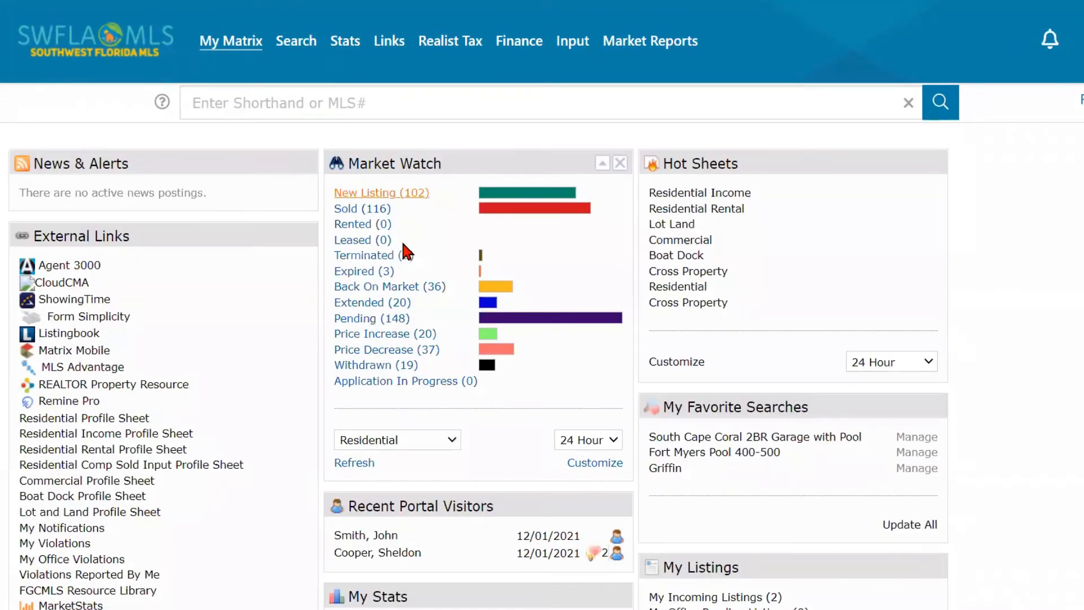
scroll(427, 365, "down", 2)
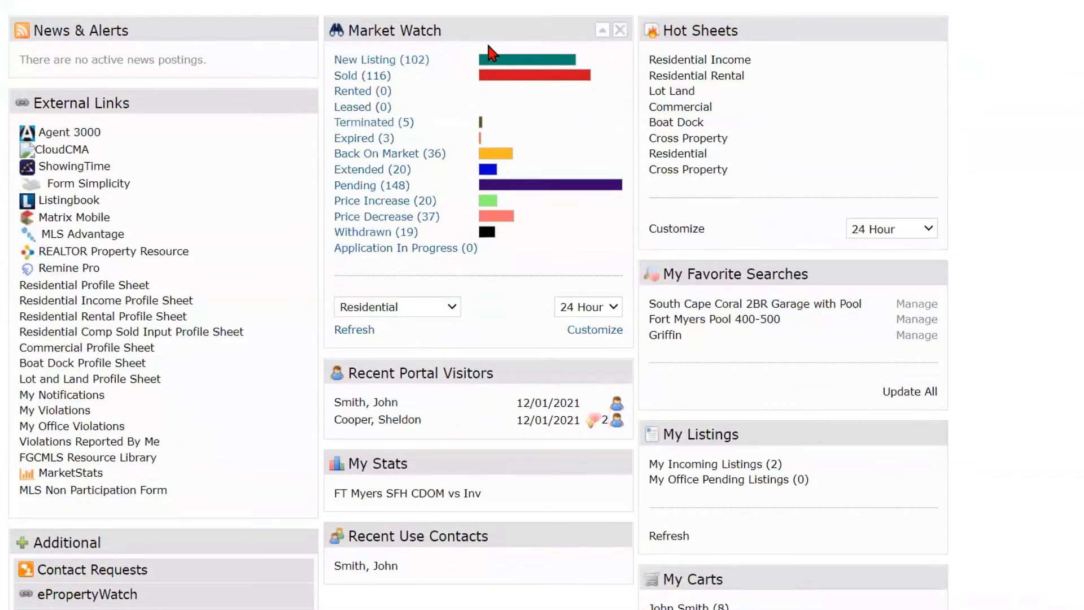
- Keep Market Watch set to Residential property type and the 24 Hour period
left_click(442, 316)
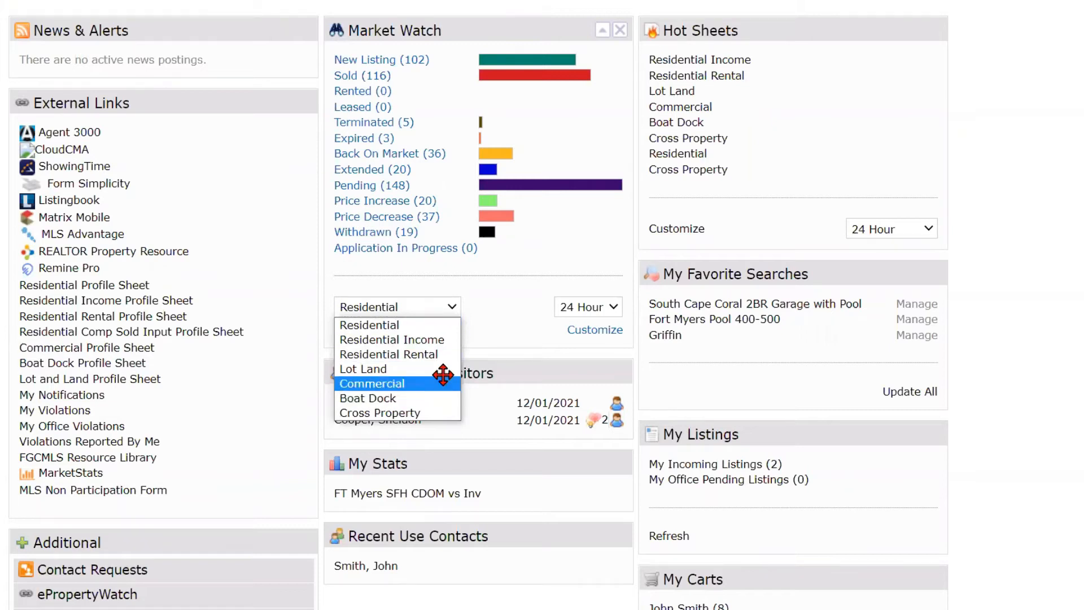
left_click(502, 340)
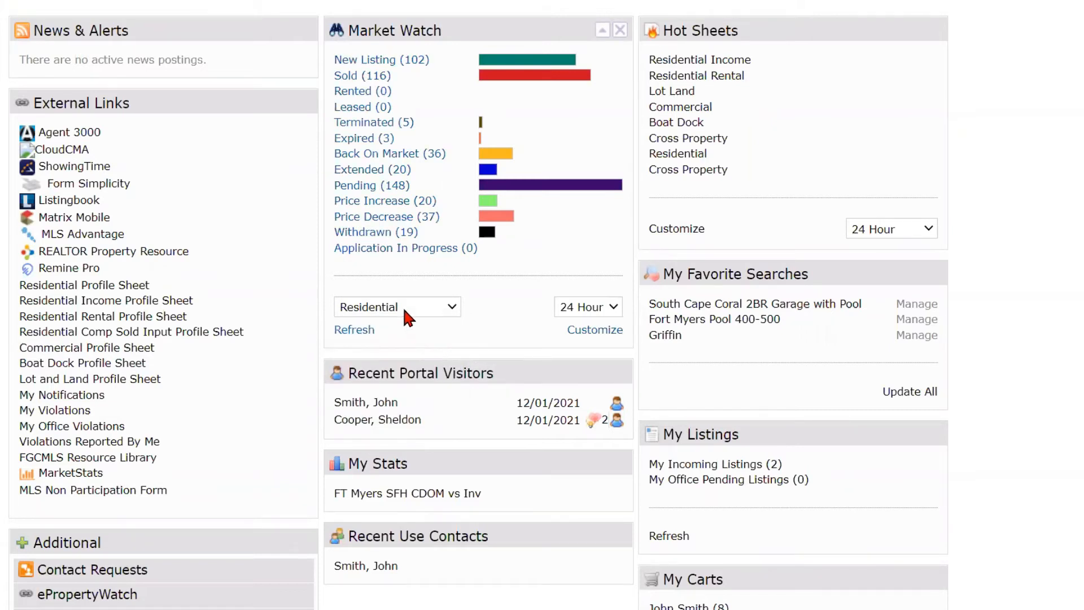
left_click(418, 315)
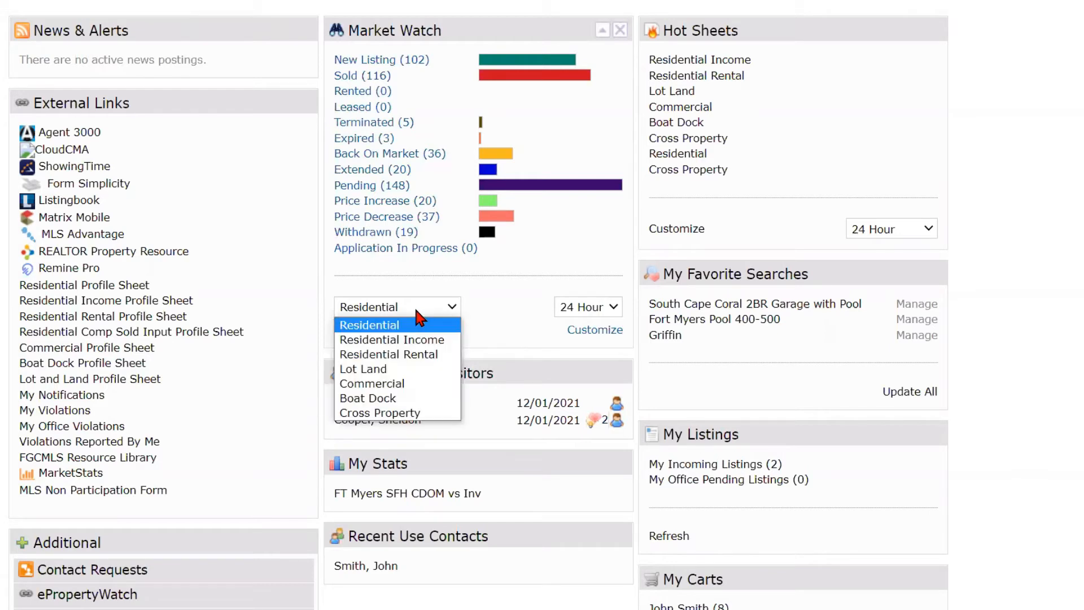
left_click(417, 311)
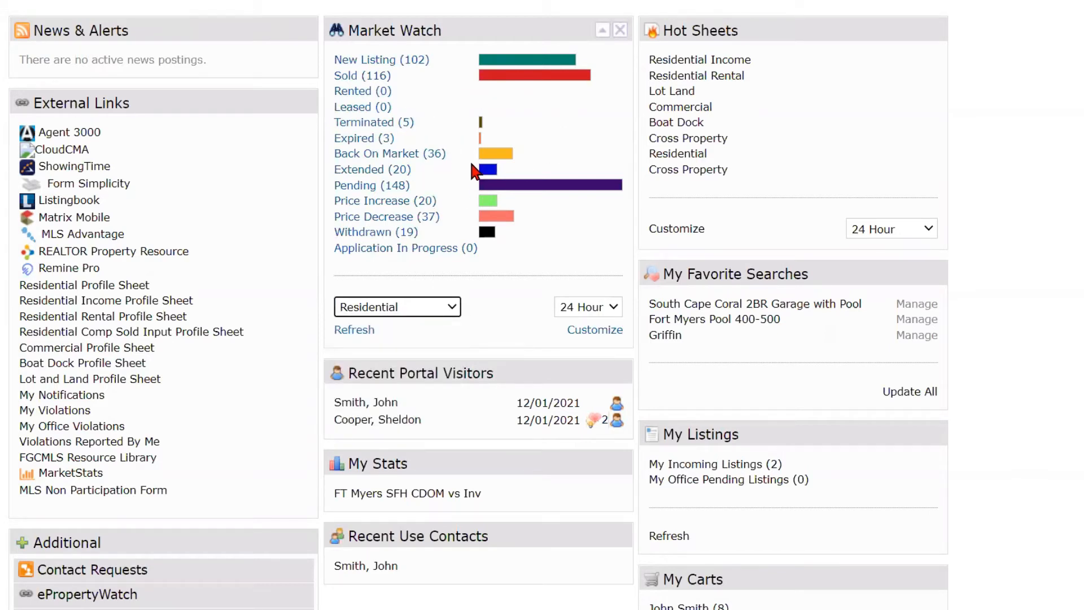
left_click(608, 306)
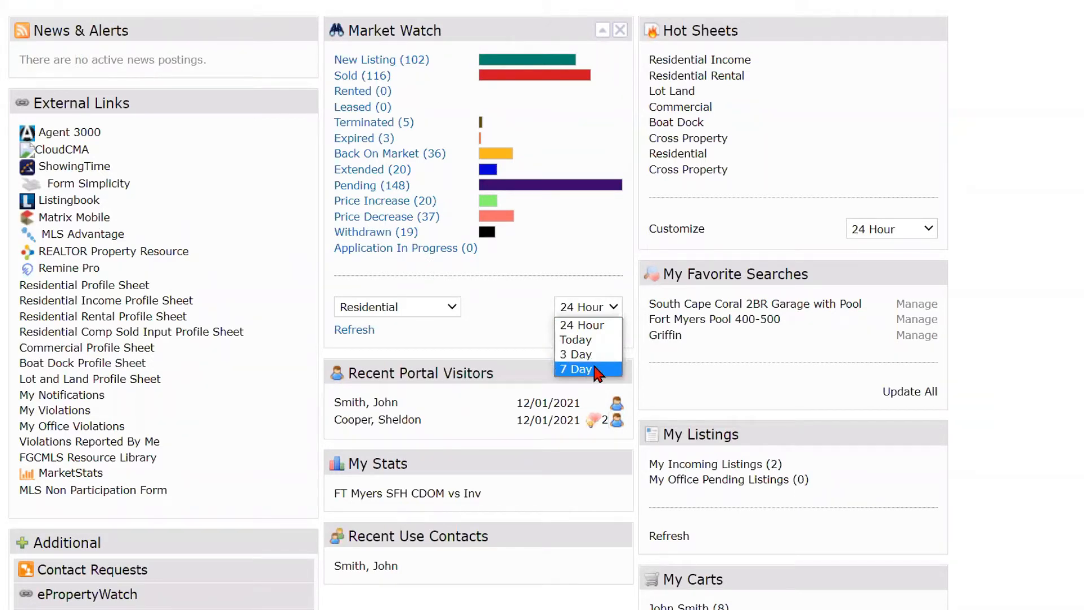
left_click(595, 327)
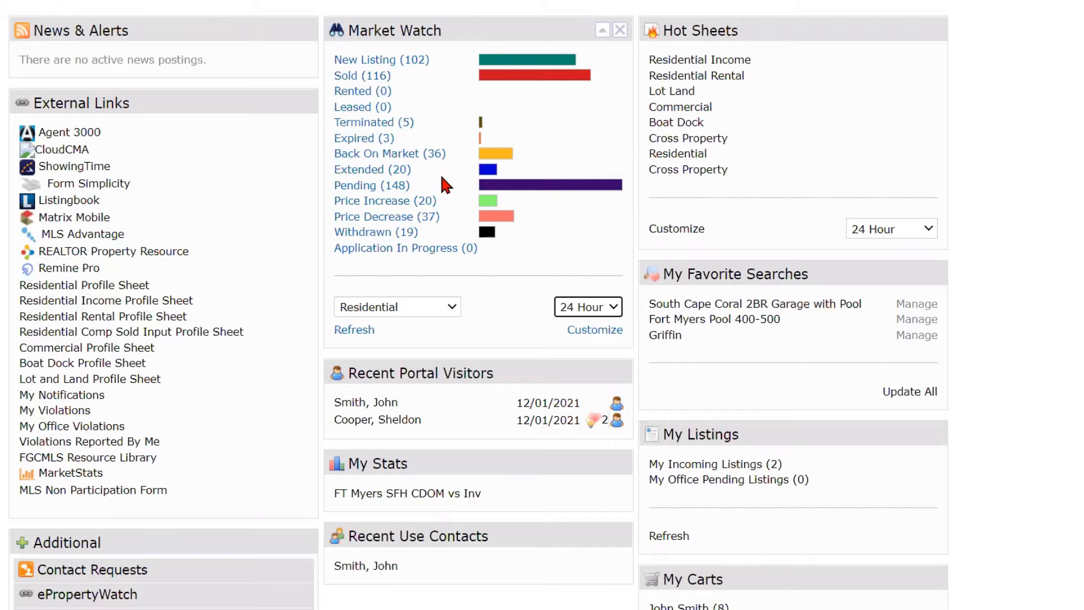
left_click(603, 333)
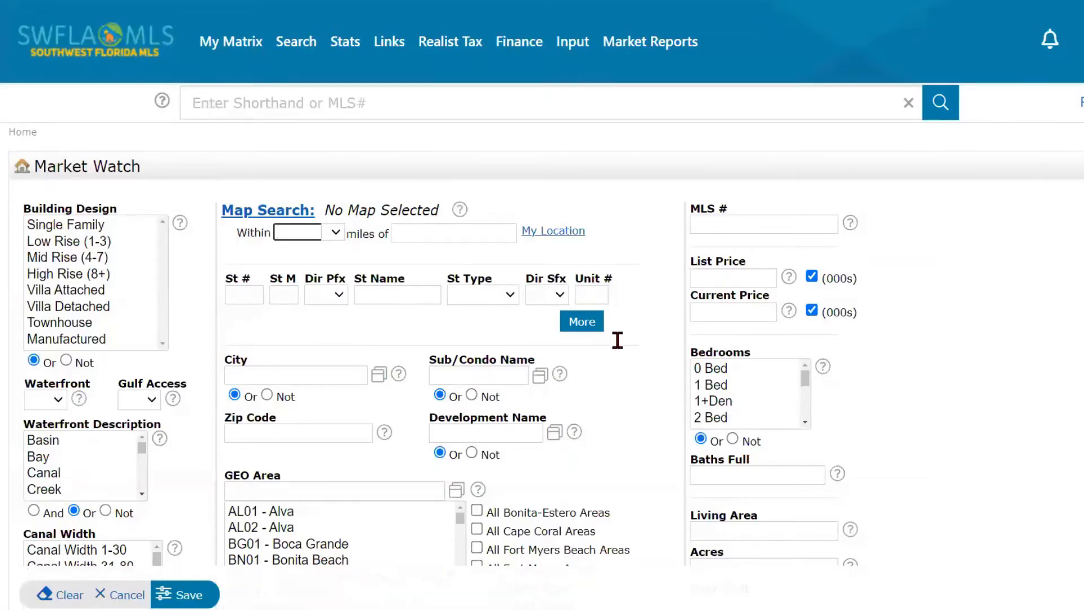
scroll(615, 343, "down", 1)
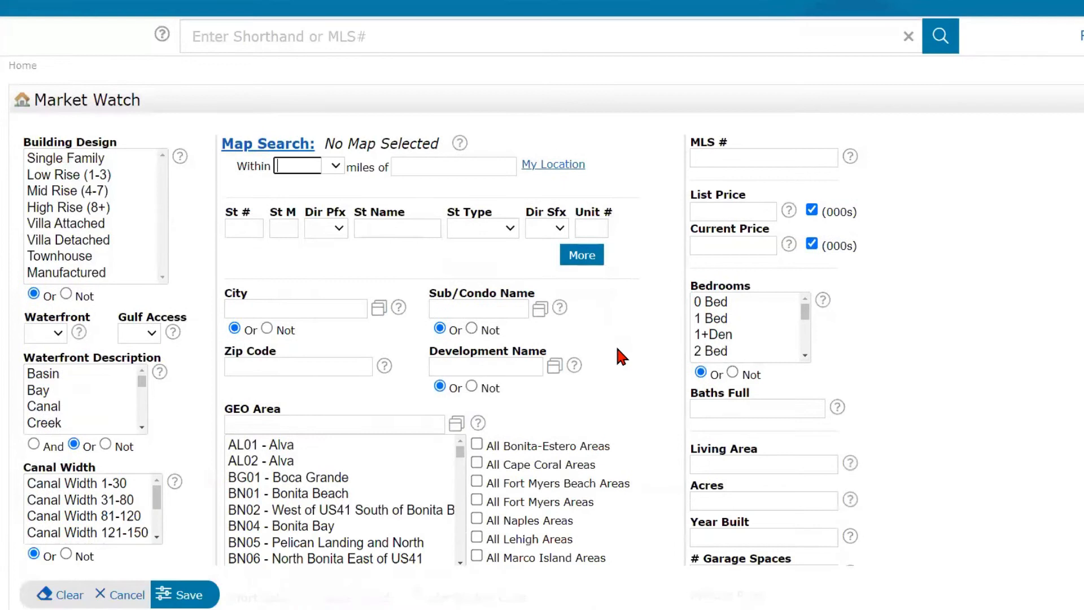
scroll(615, 343, "up", 1)
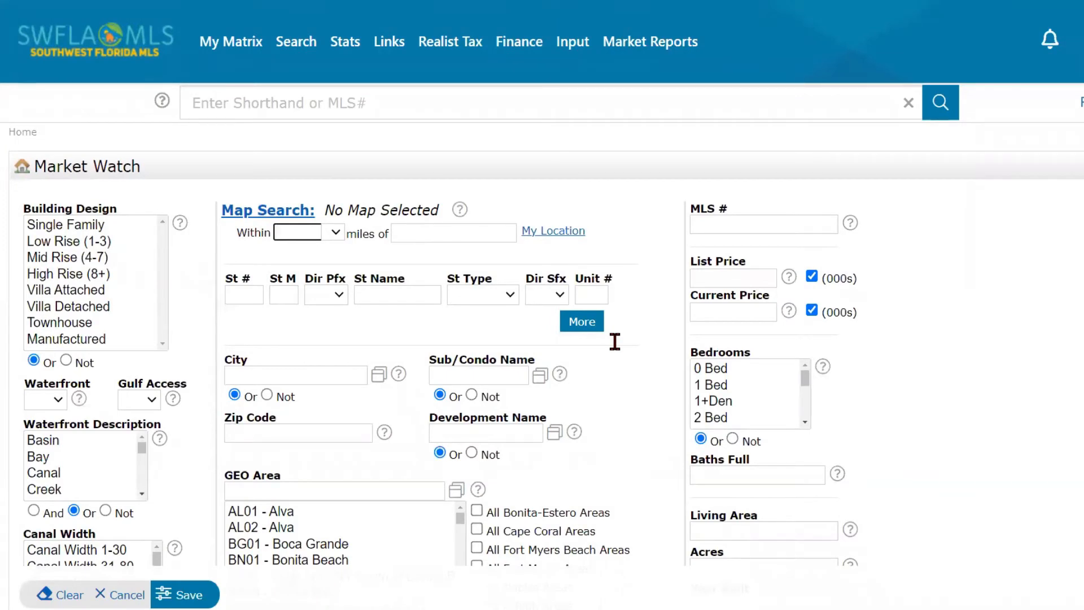
scroll(614, 340, "down", 1)
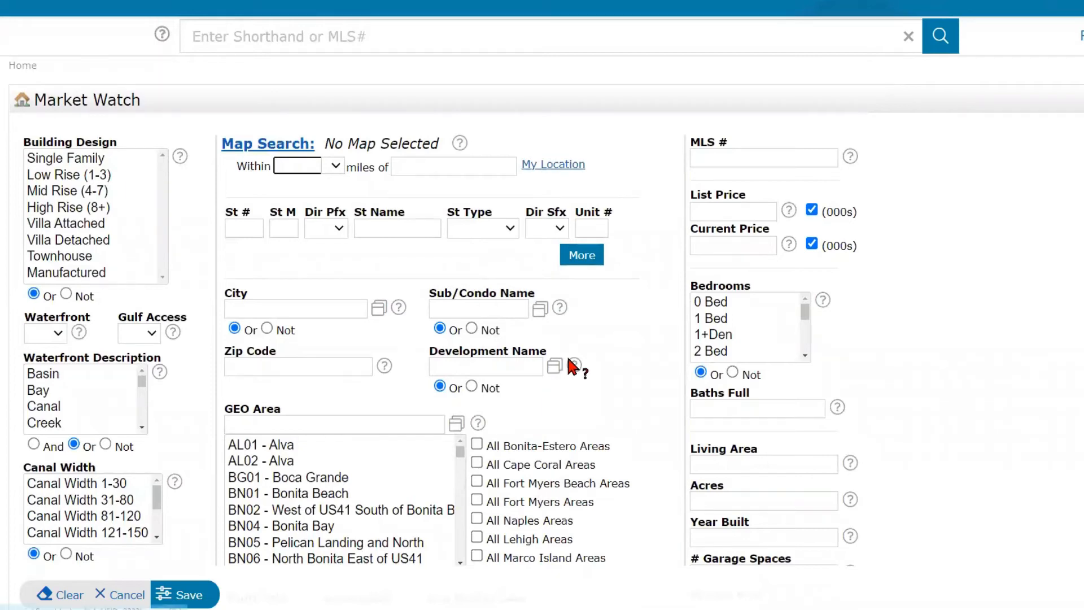
scroll(569, 362, "up", 1)
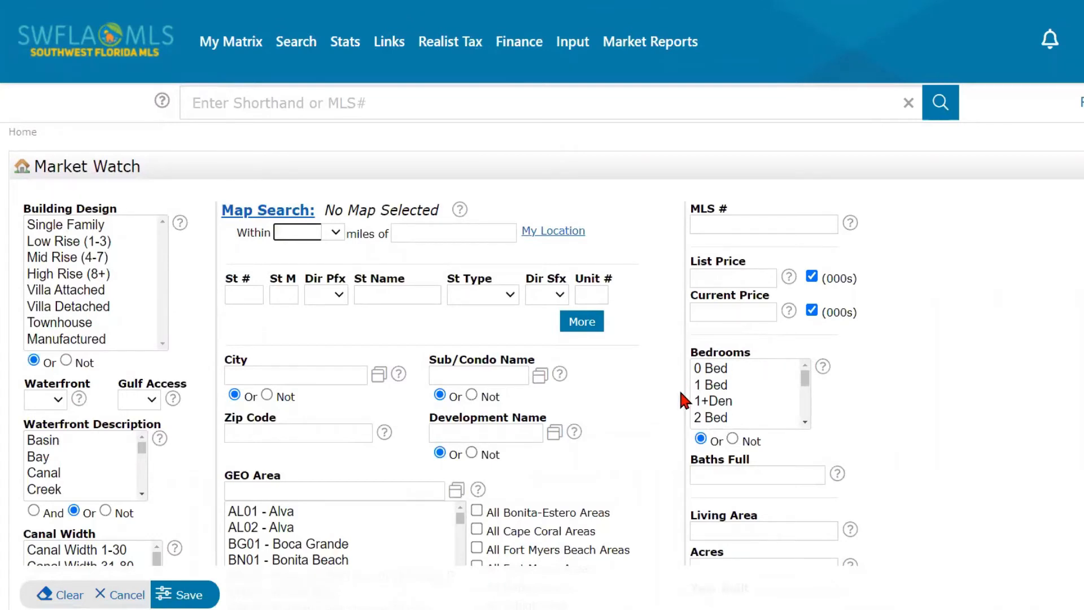
scroll(678, 387, "down", 1)
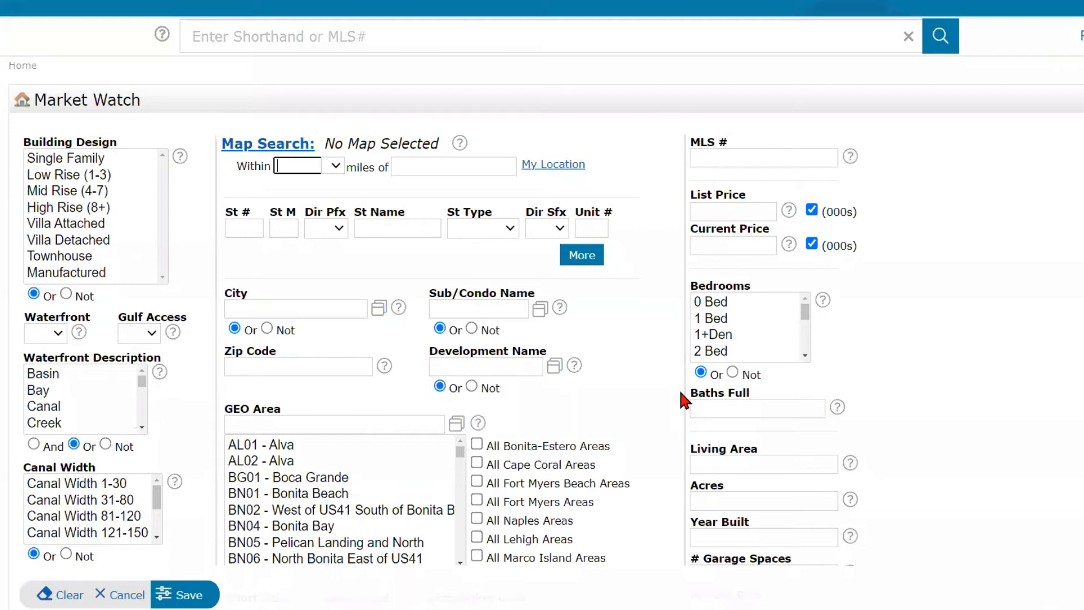
scroll(681, 395, "down", 2)
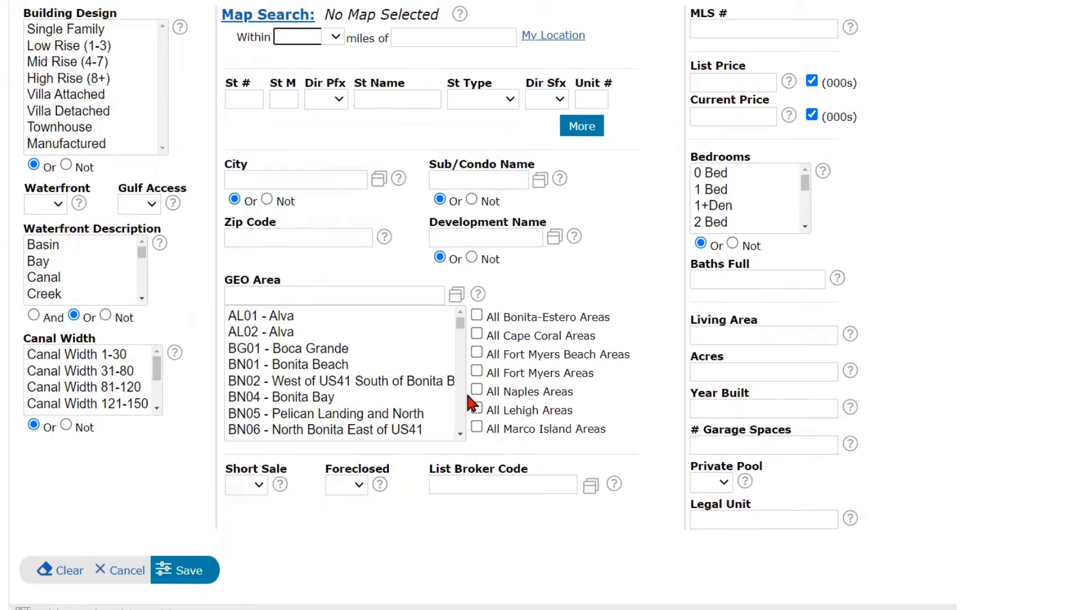
scroll(466, 391, "up", 2)
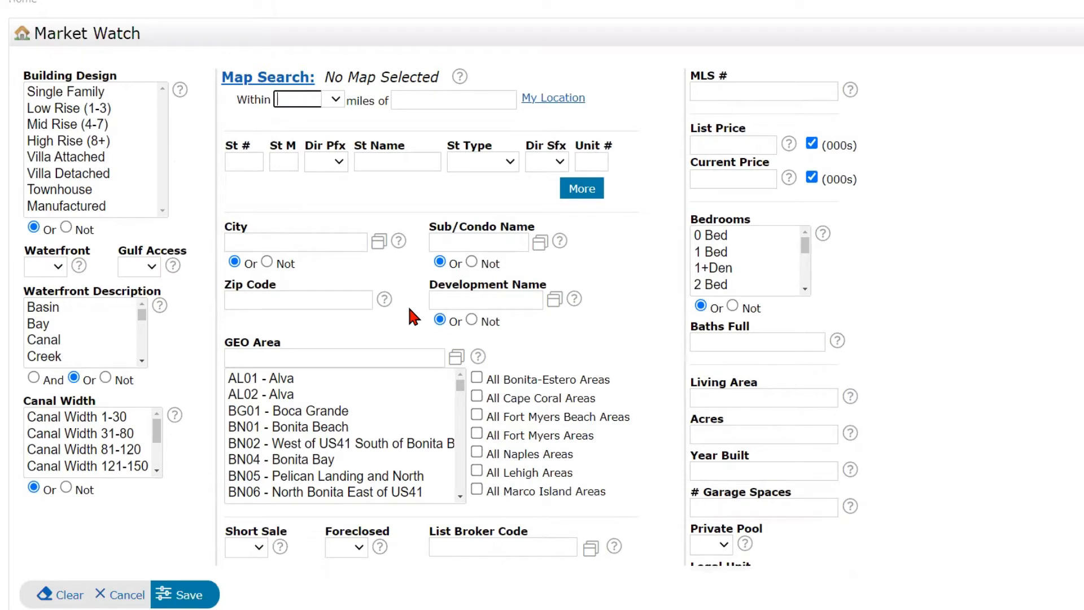
left_click(318, 241)
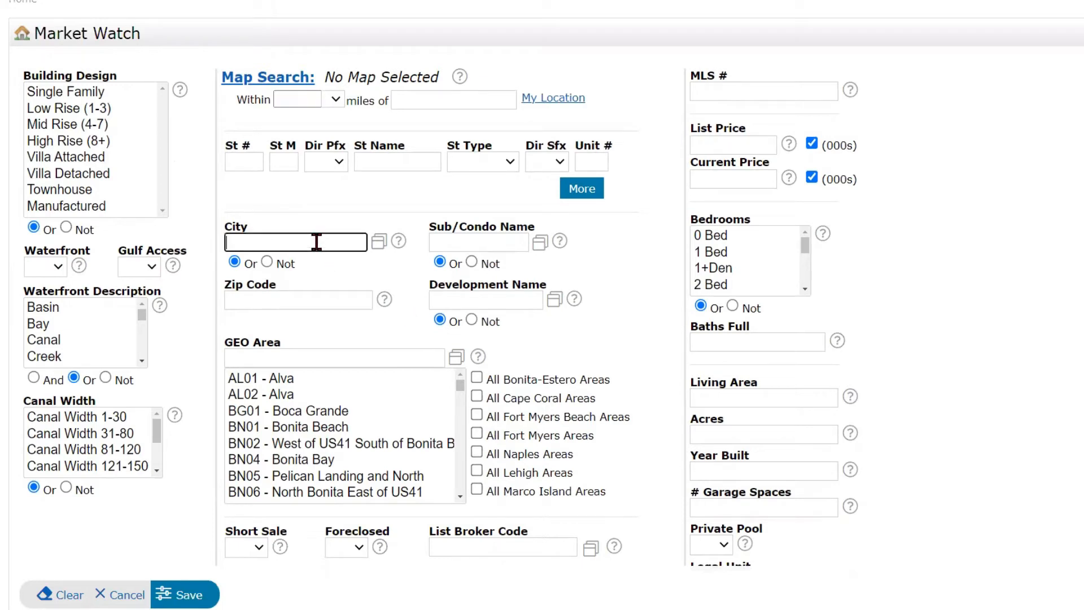
left_click(450, 247)
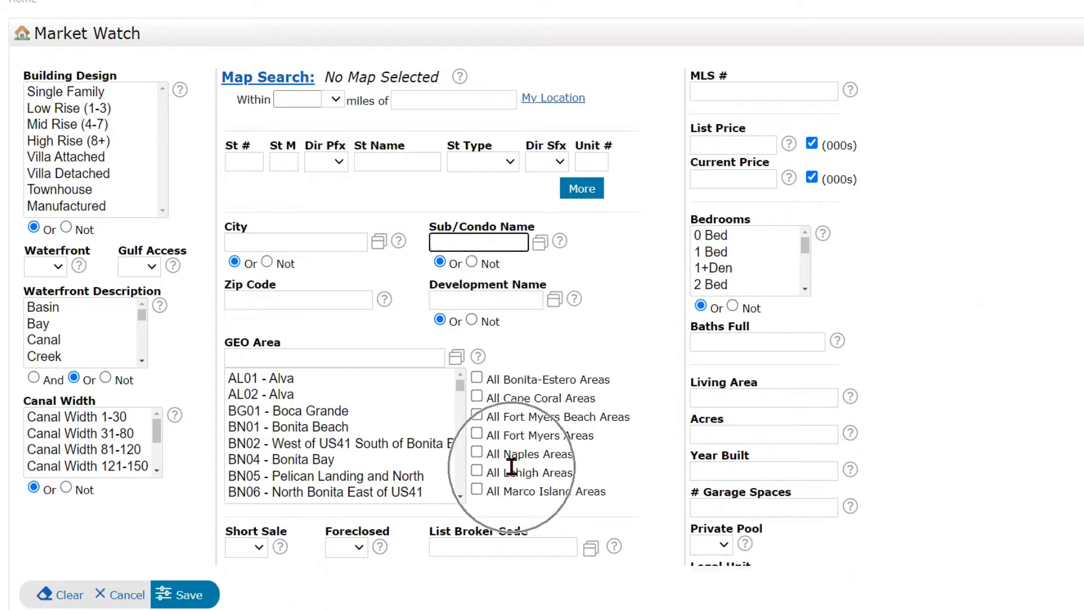
- Open Map Search maximized, zoomed out to show more of south Florida
left_click(253, 79)
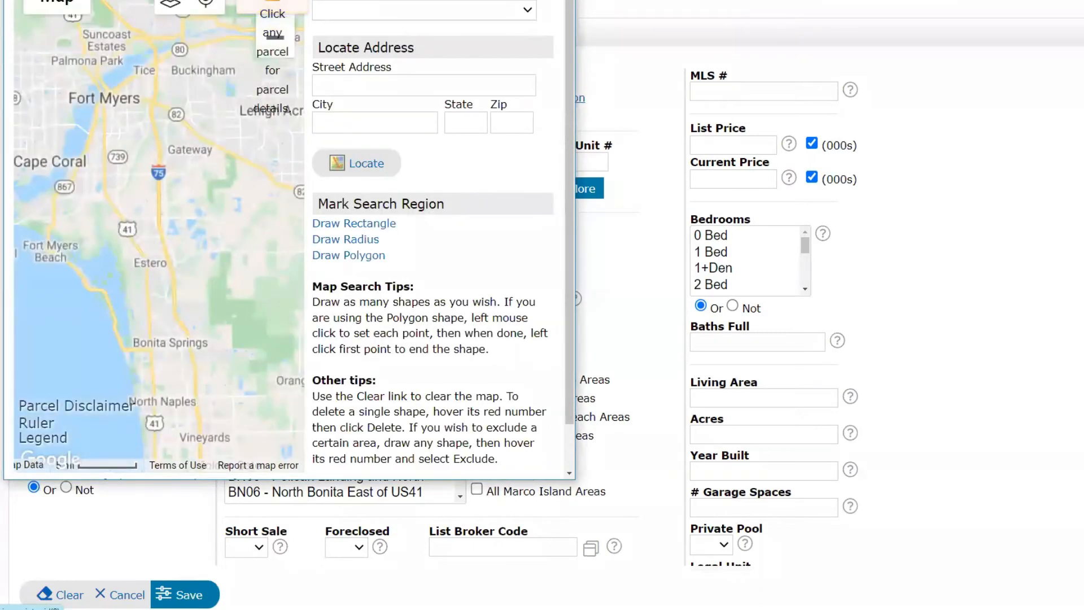
key("super+Up")
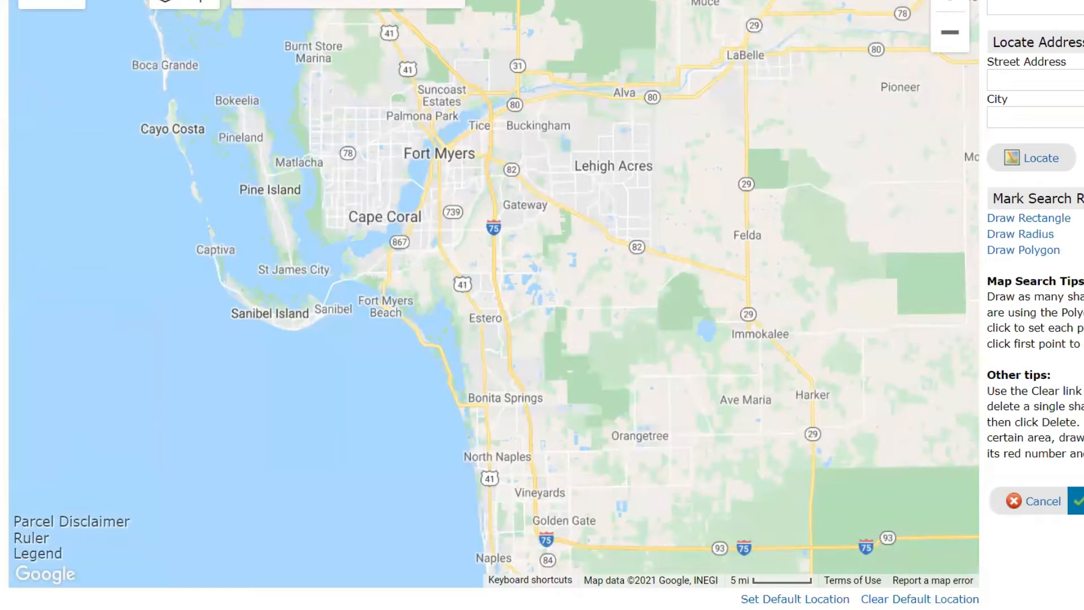
left_click(950, 44)
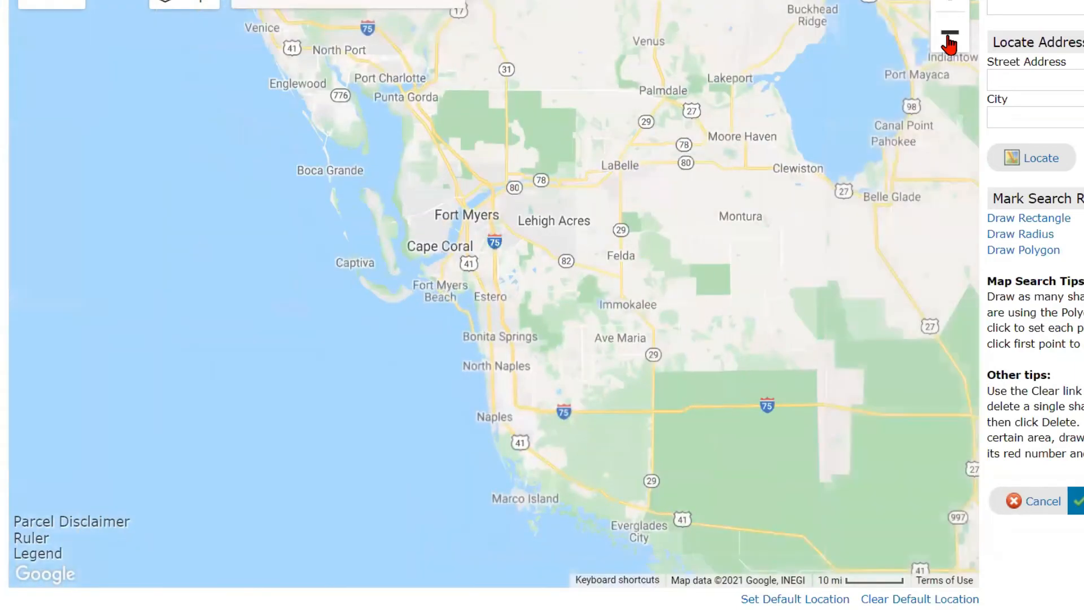
left_click_drag(589, 146, 502, 6)
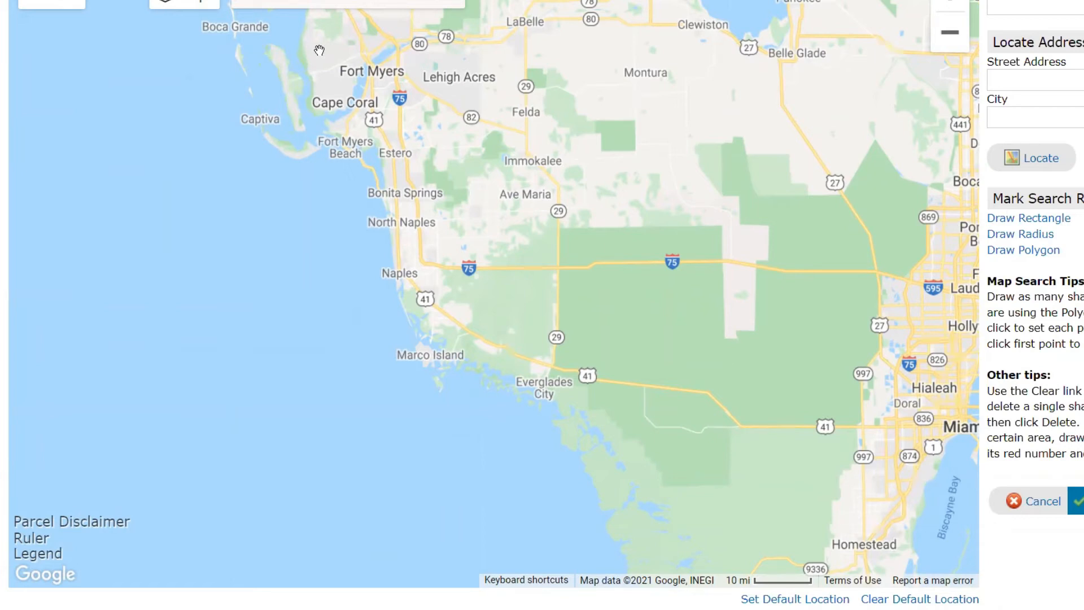
- Draw and apply a rectangle search area around Fort Myers, Cape Coral and Lehigh Acres
left_click(1013, 225)
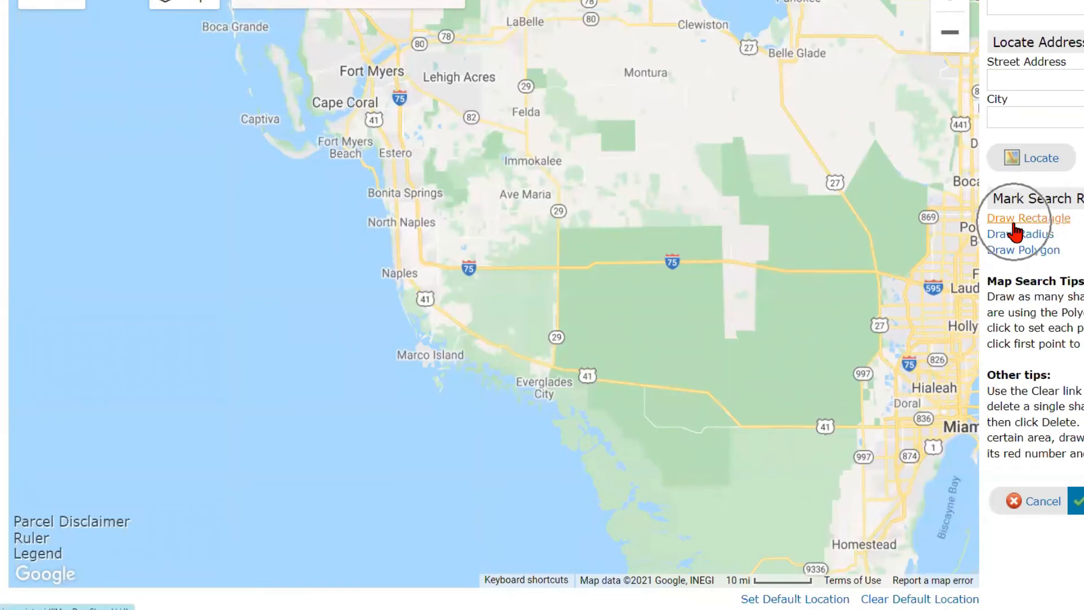
left_click(1017, 240)
left_click(1019, 253)
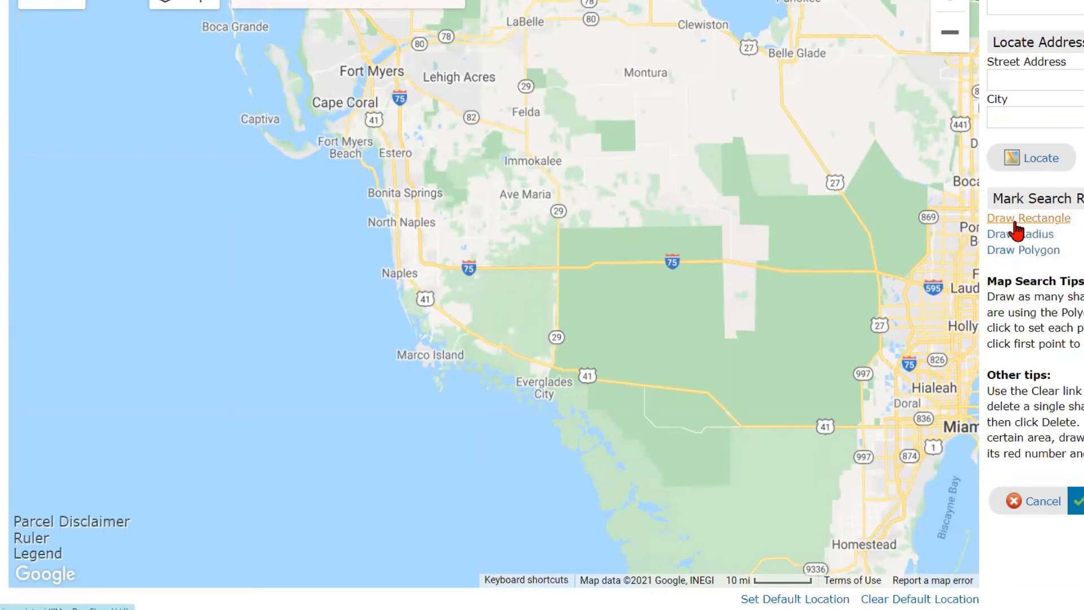
left_click(997, 224)
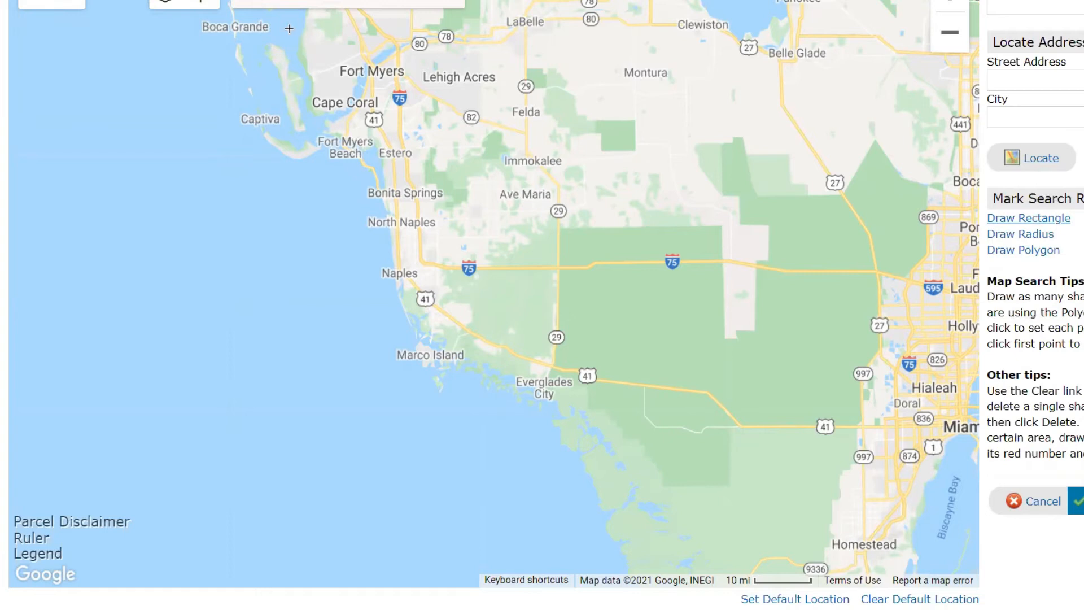
mouse_move(293, 25)
left_mouse_down()
mouse_move(494, 330)
mouse_move(472, 259)
mouse_move(475, 221)
mouse_move(674, 215)
left_mouse_up()
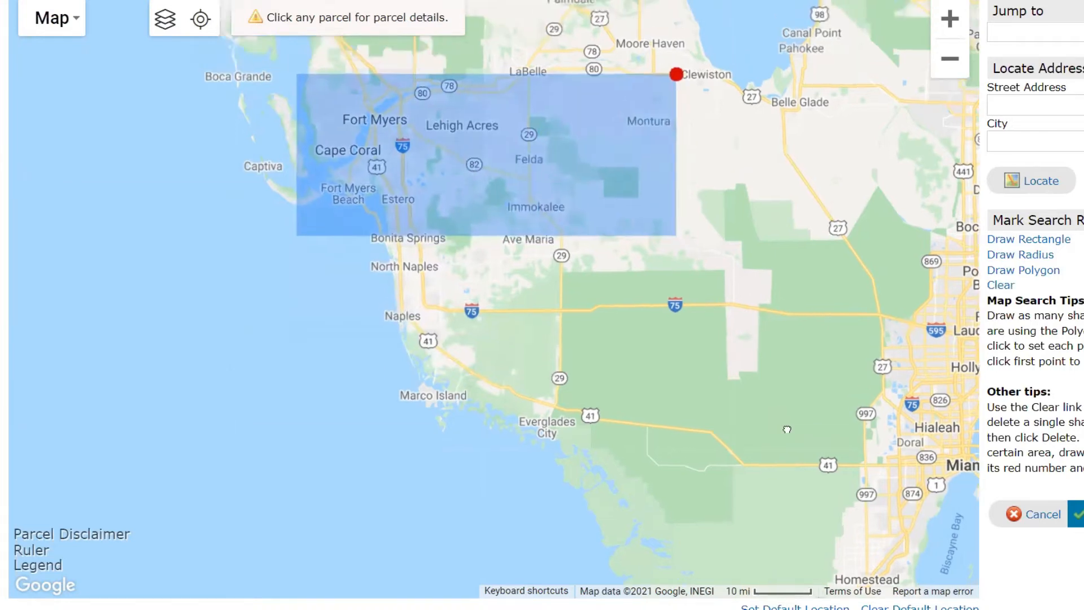
left_click_drag(787, 429, 839, 571)
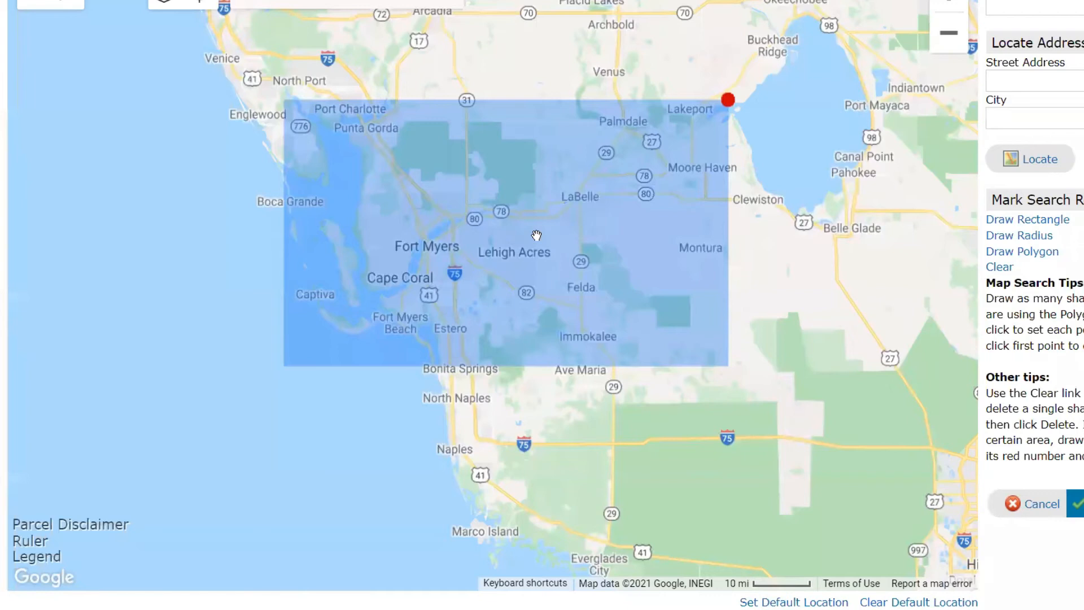
key("ctrl")
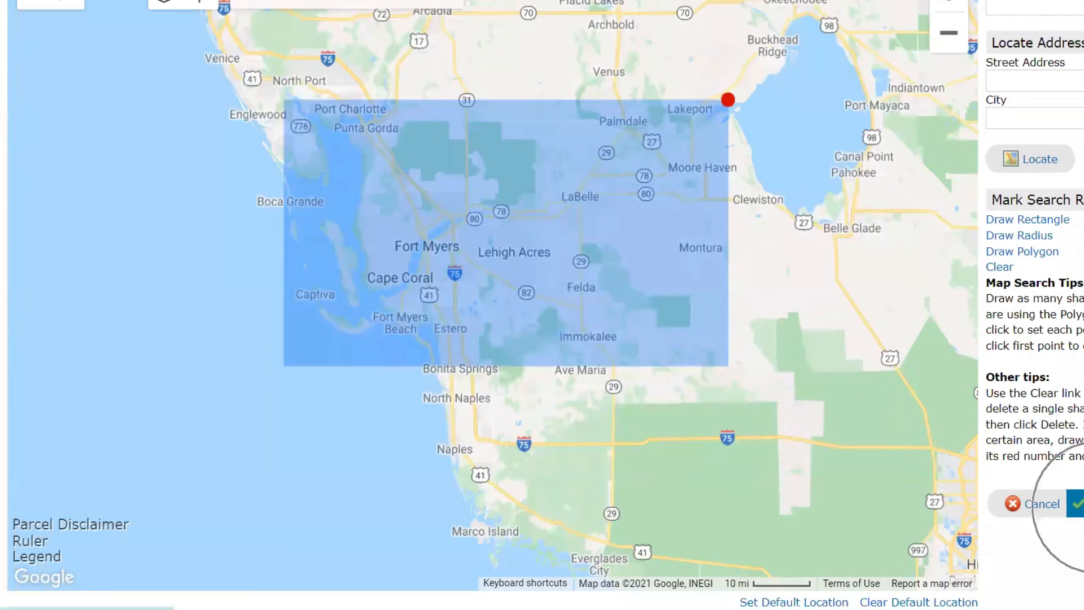
left_click(1075, 504)
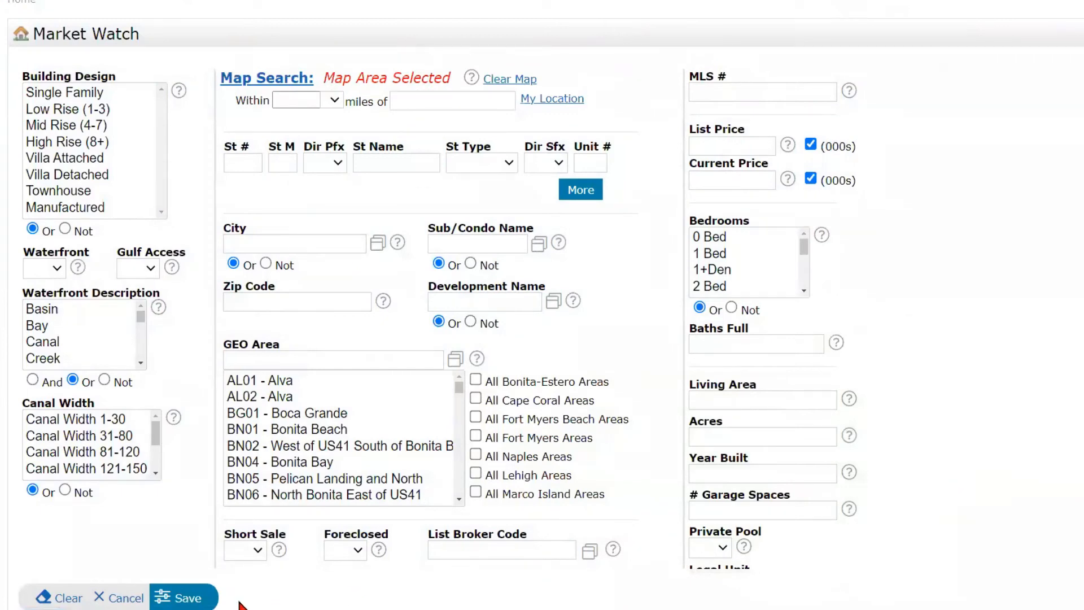
- Save the map-area Market Watch, giving 63 new listings, 69 sold, 93 pending
left_click(183, 600)
left_click(183, 599)
key("ctrl")
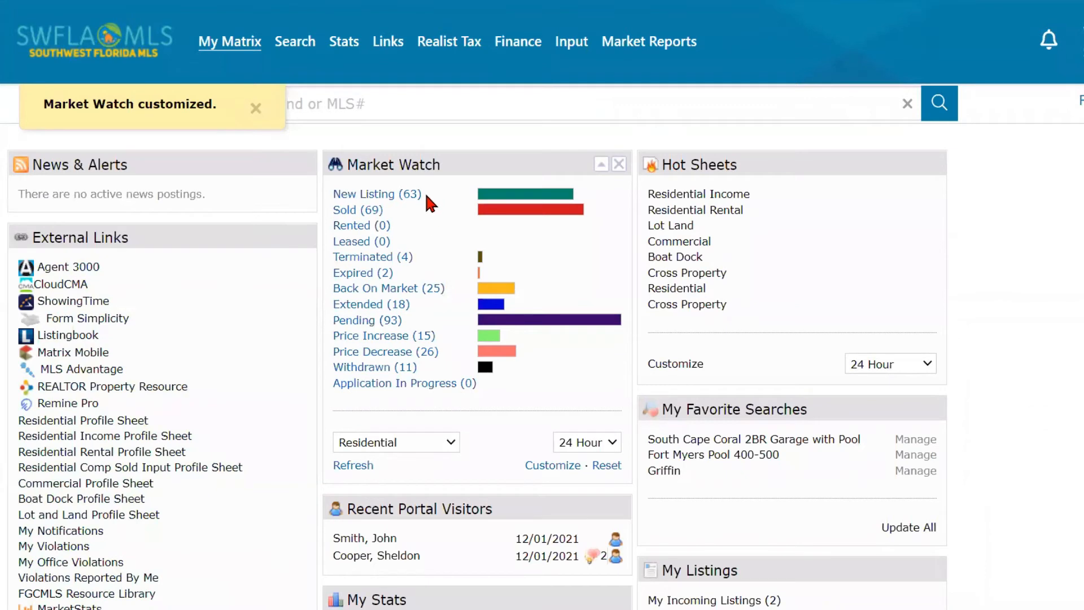
key("ctrl")
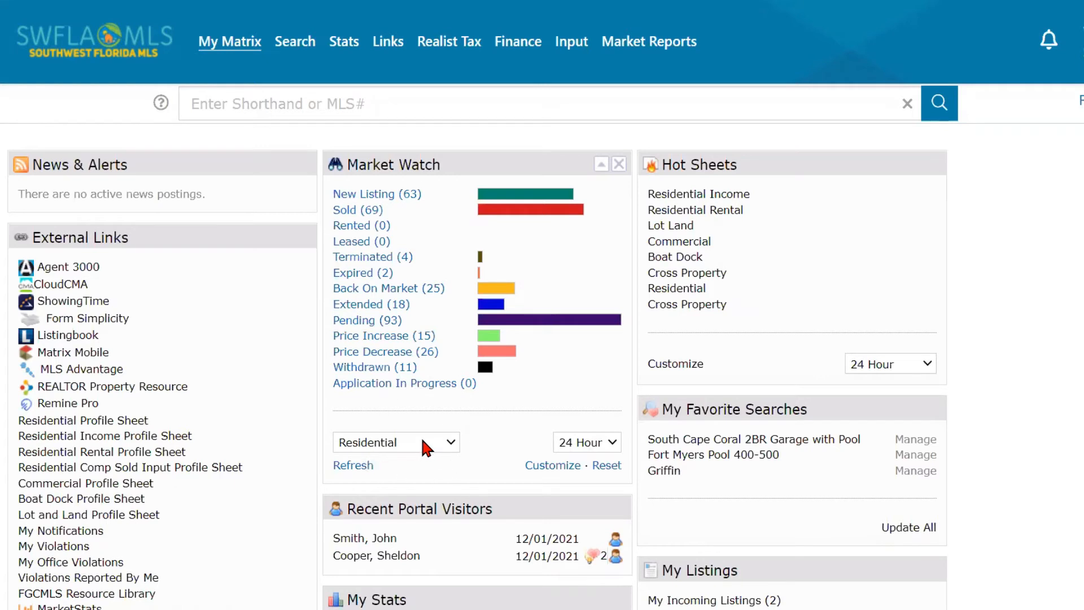
- Reset Market Watch to defaults: New Listing 105, Sold 114, Pending 148
left_click(344, 470)
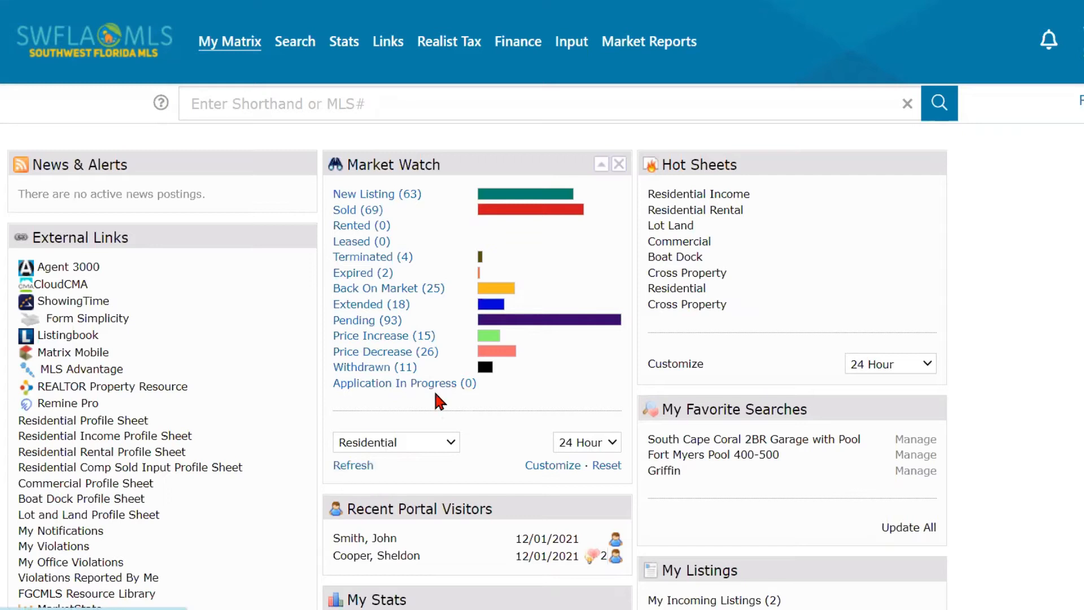
left_click(367, 262)
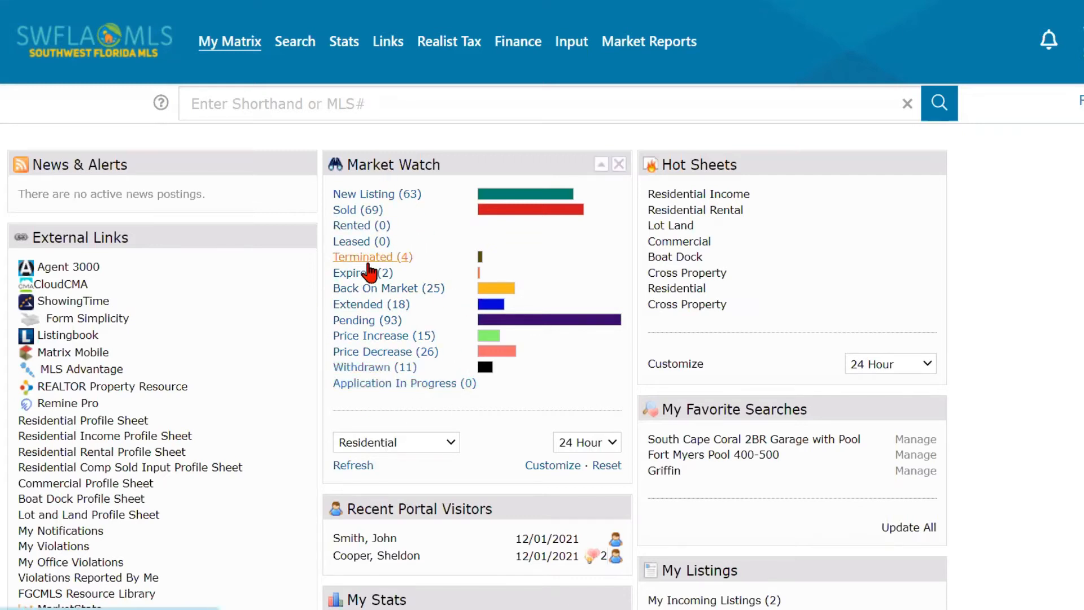
left_click(604, 471)
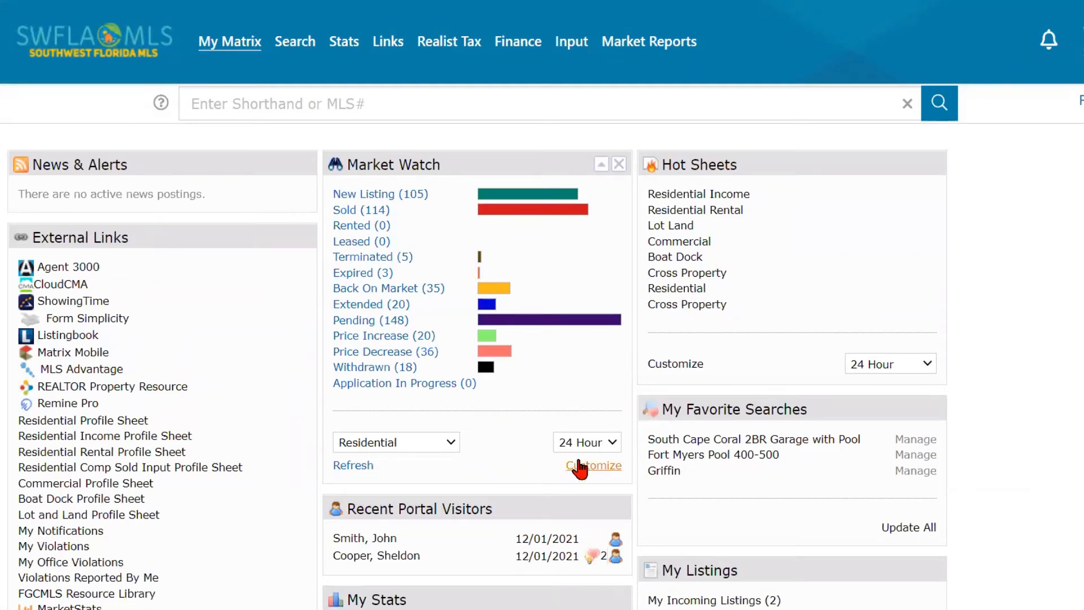
left_click(595, 469)
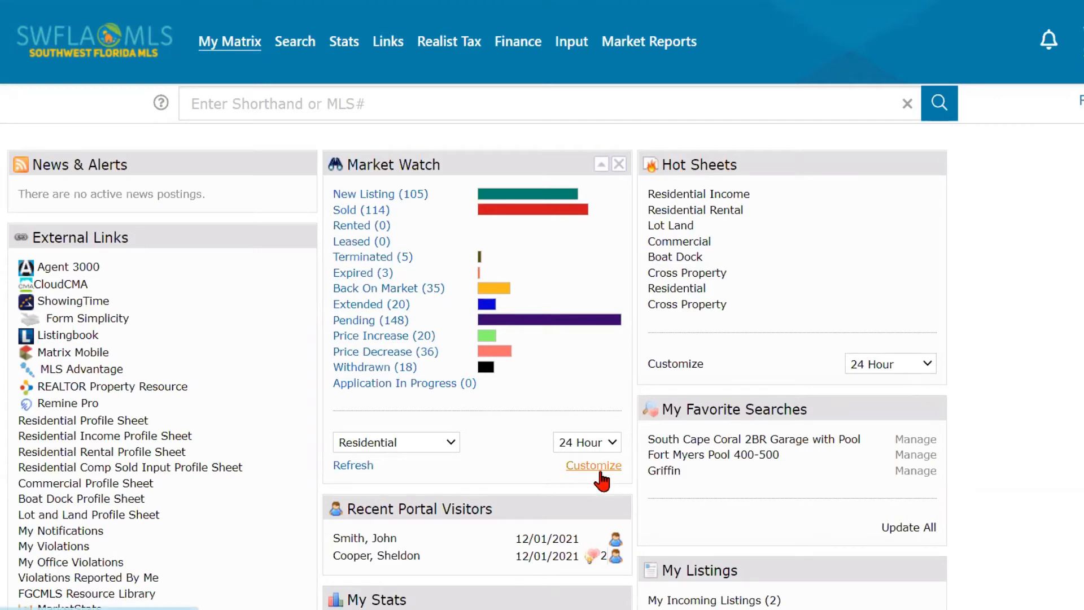
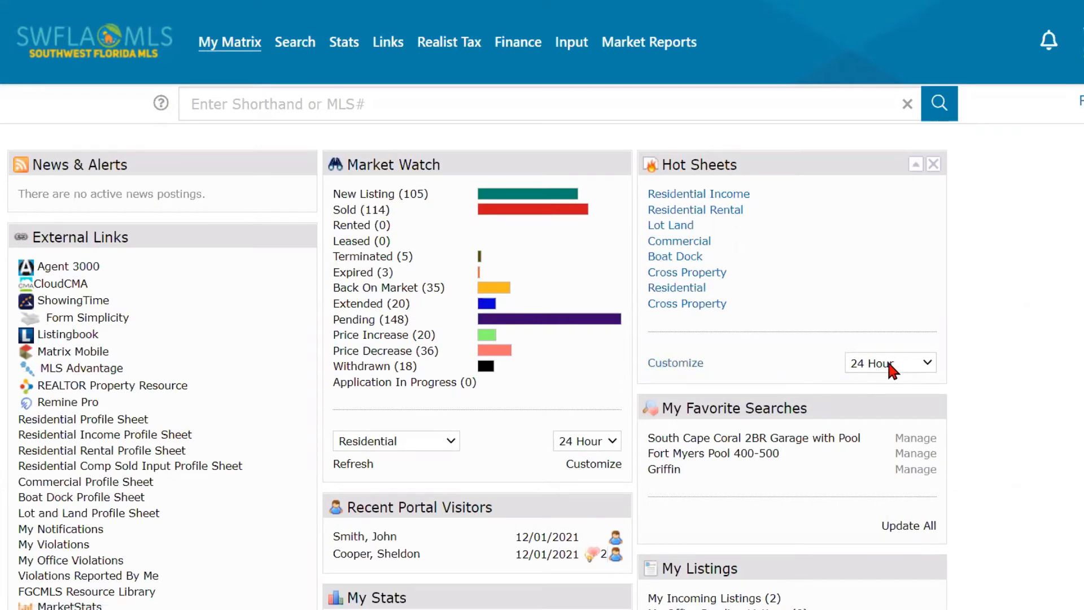
- Open the Residential hot sheet's criteria (list price 350-, selected GEO areas) for editing
left_click(903, 366)
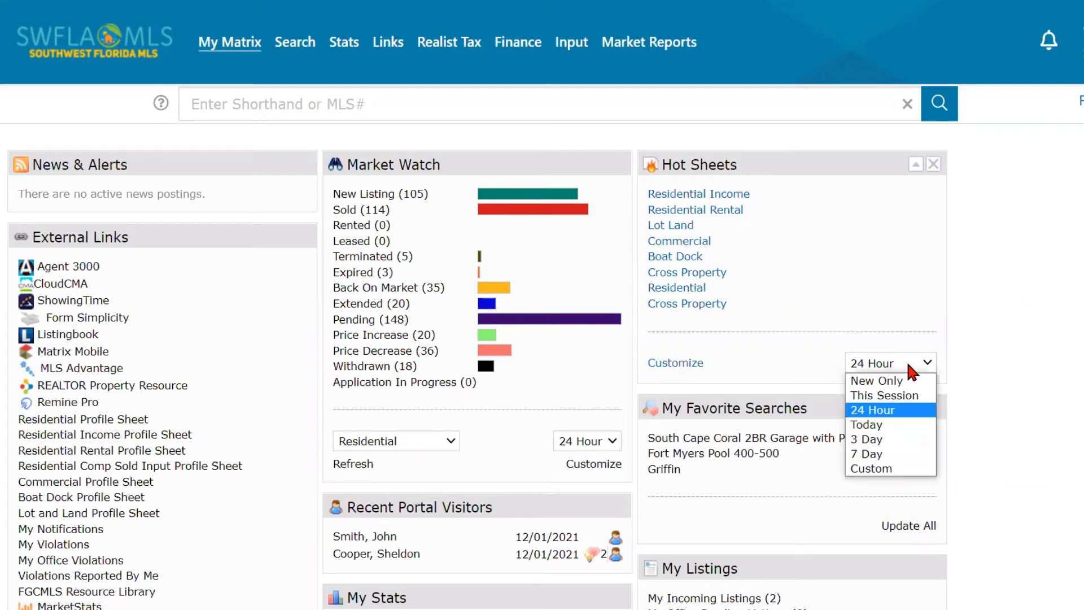
left_click(909, 364)
left_click(674, 365)
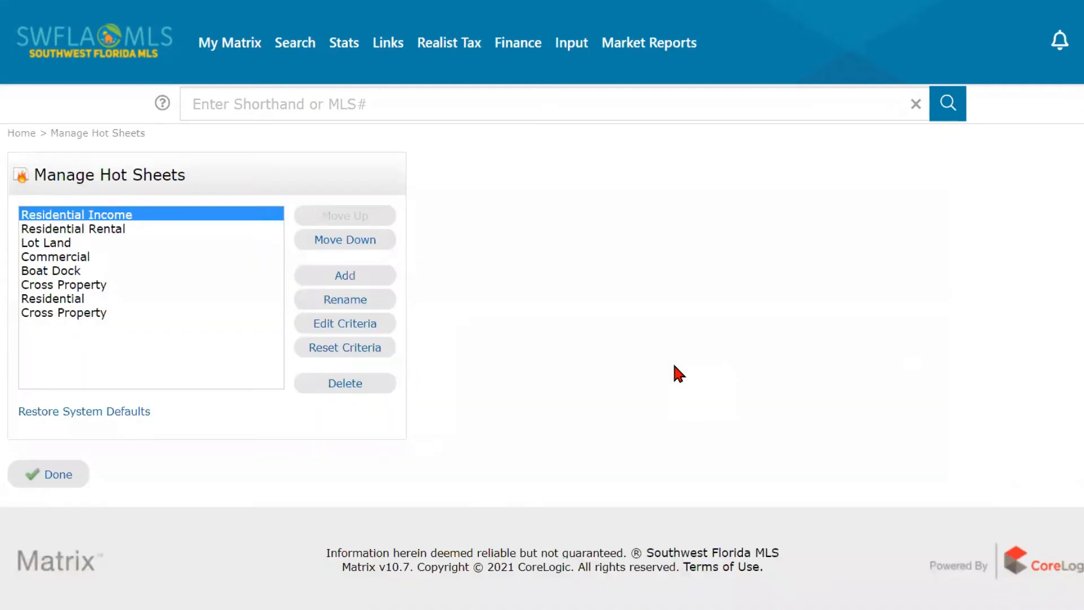
left_click(85, 299)
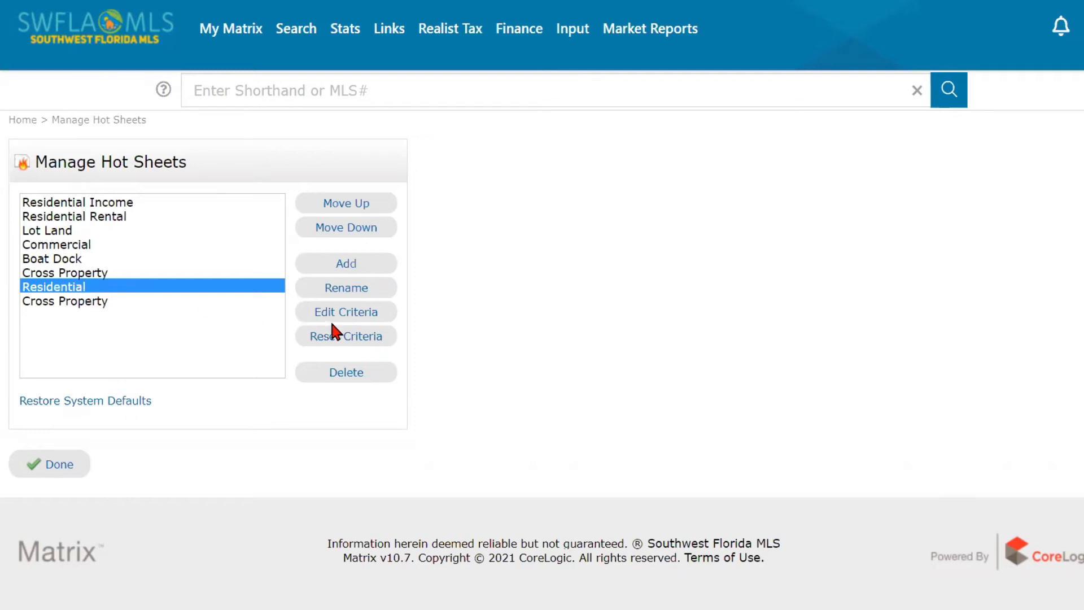
left_click(364, 314)
scroll(359, 305, "down", 2)
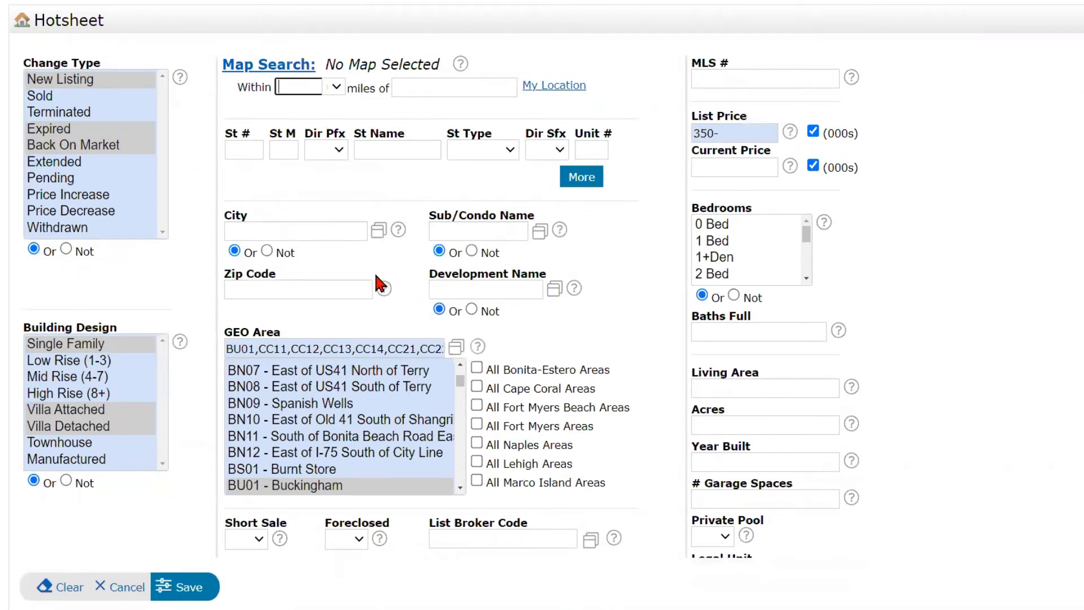
scroll(371, 272, "up", 2)
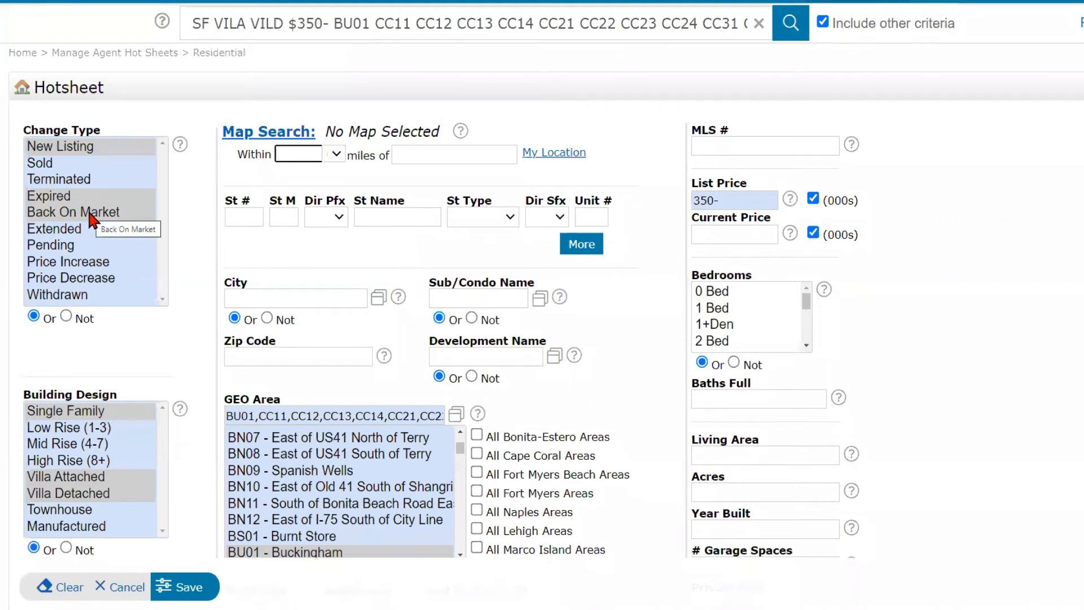
scroll(195, 275, "down", 1)
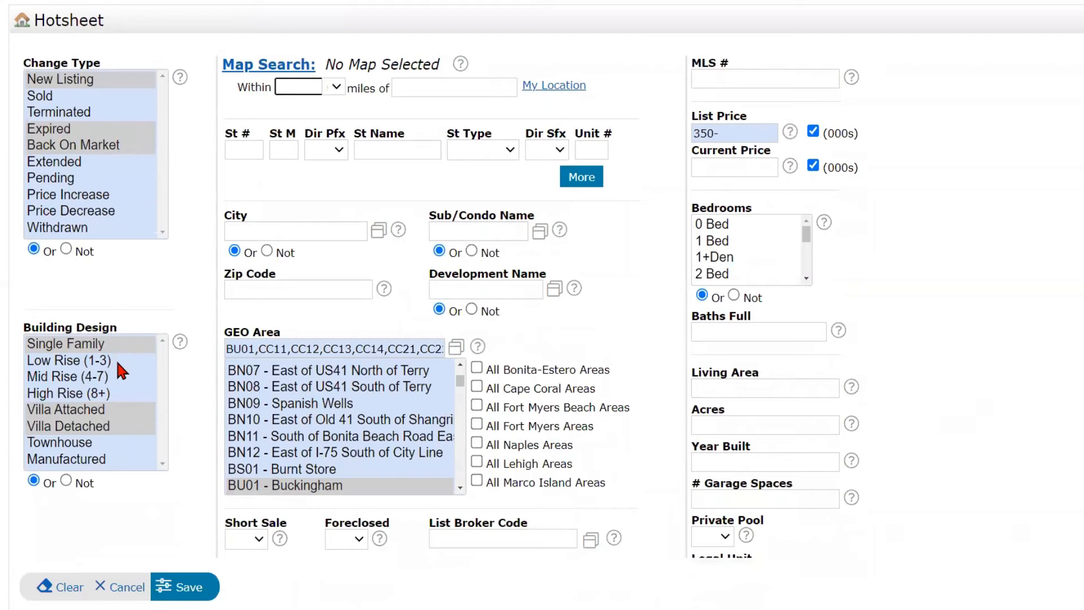
key("ctrl")
left_click(460, 355)
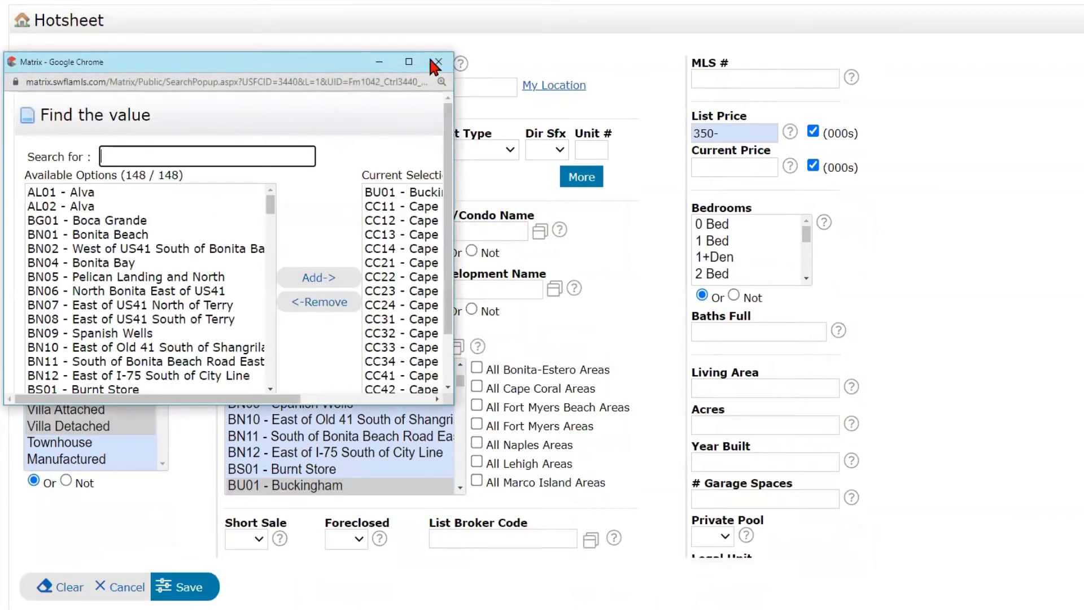
left_click(409, 62)
mouse_move(605, 79)
left_mouse_down()
mouse_move(608, 220)
mouse_move(604, 73)
left_mouse_up()
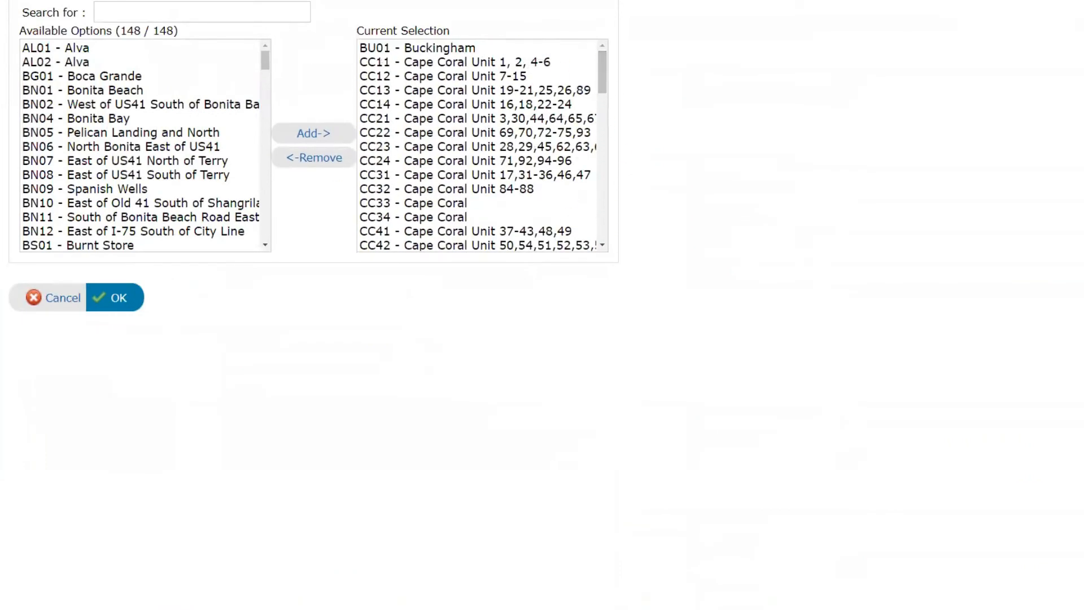
left_click(50, 298)
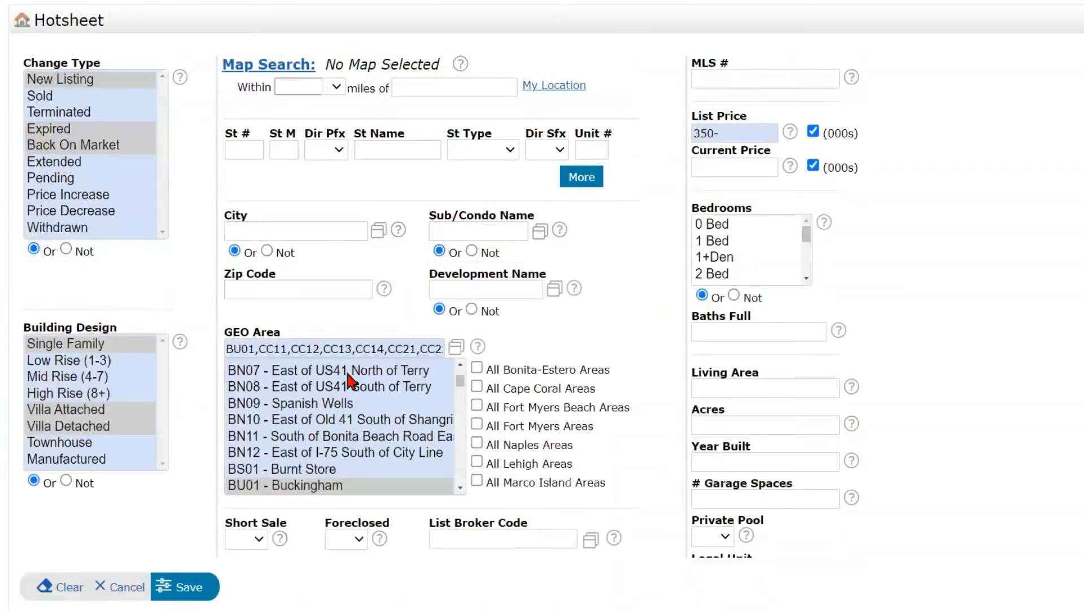
left_click(457, 348)
- Review the List Price 350- and blank Foreclosed criteria, then save the Residential hot sheet
left_click(732, 132)
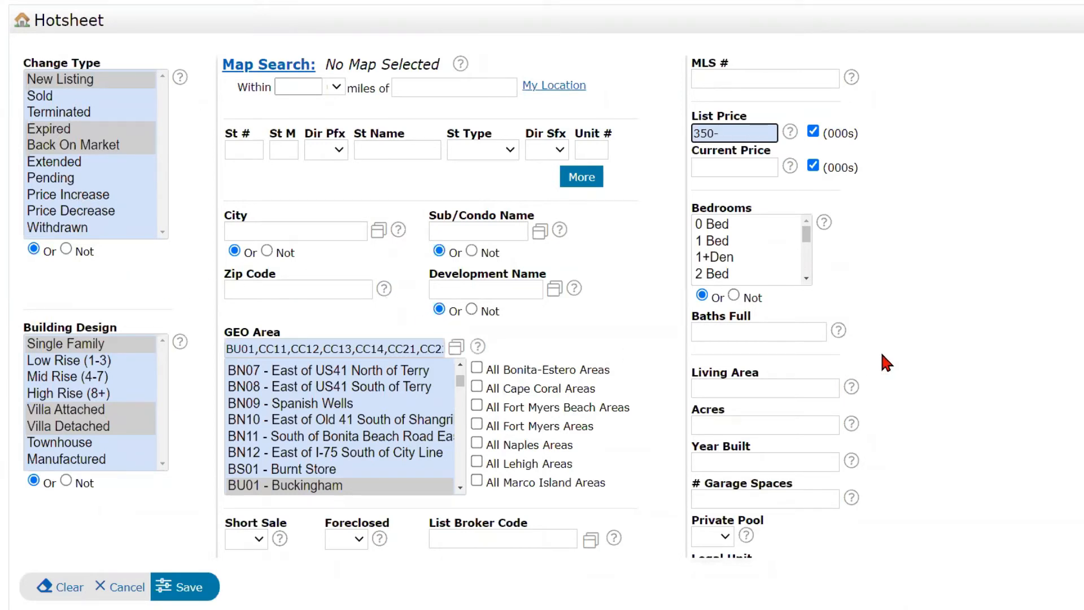
scroll(879, 353, "down", 1)
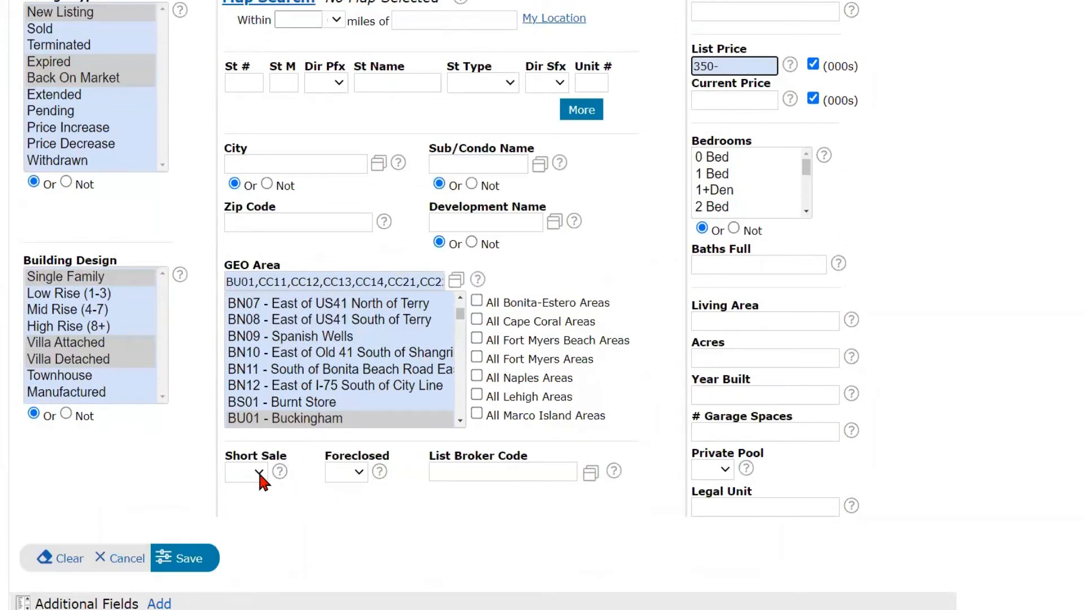
left_click(349, 474)
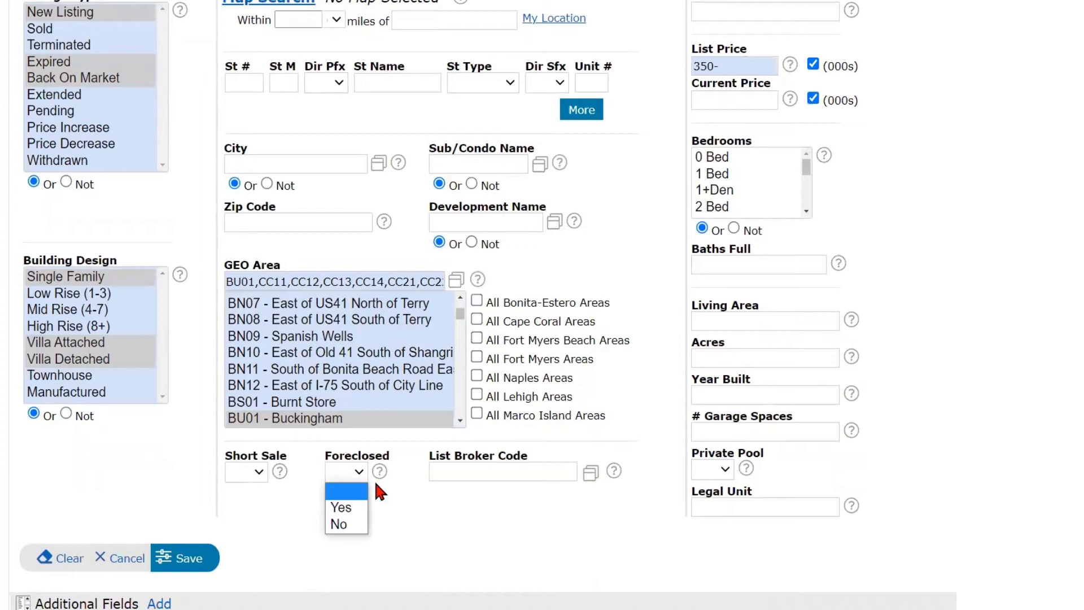
left_click(392, 495)
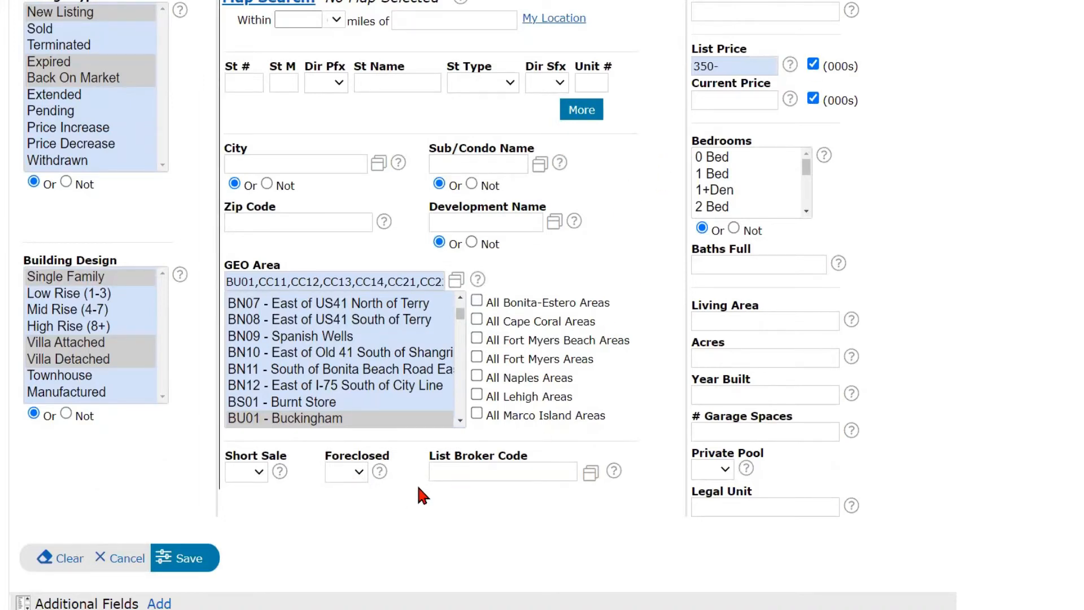
left_click(186, 559)
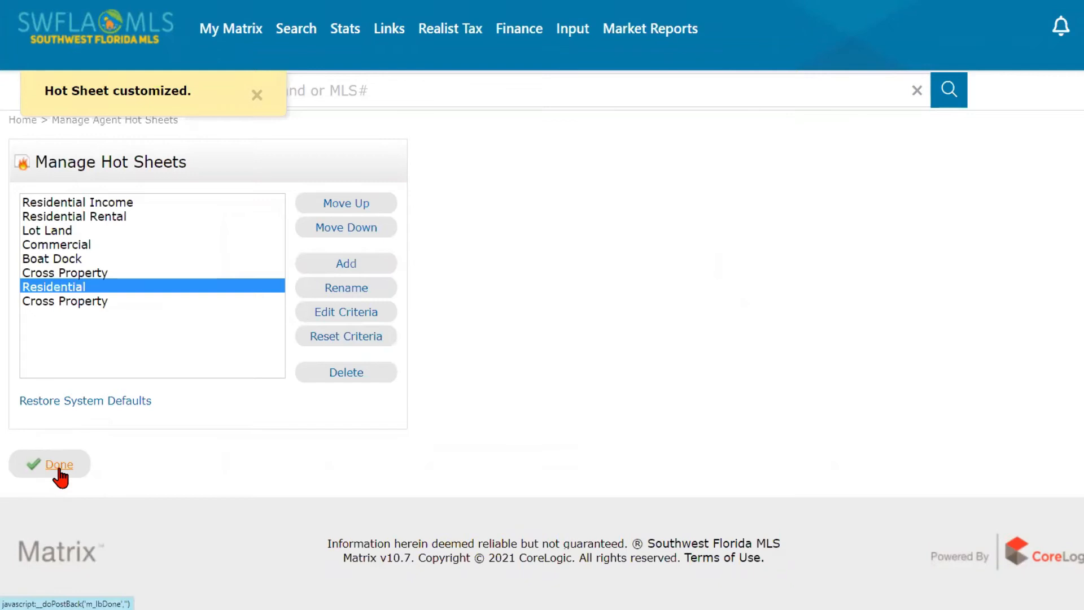
- Return to the dashboard and browse the Residential hot sheet's 26 listings
left_click(59, 465)
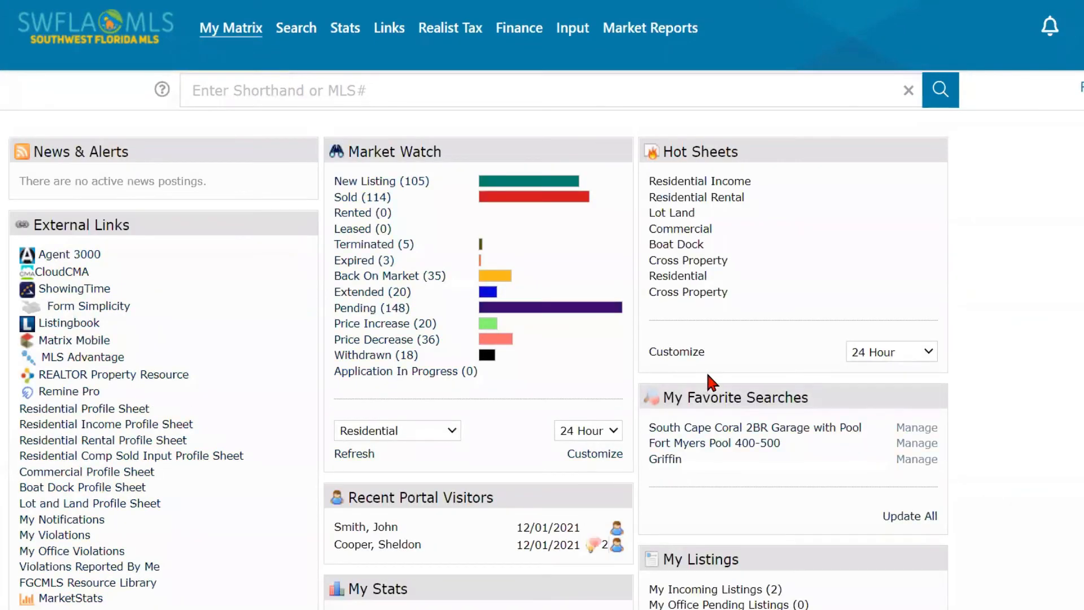
left_click(689, 276)
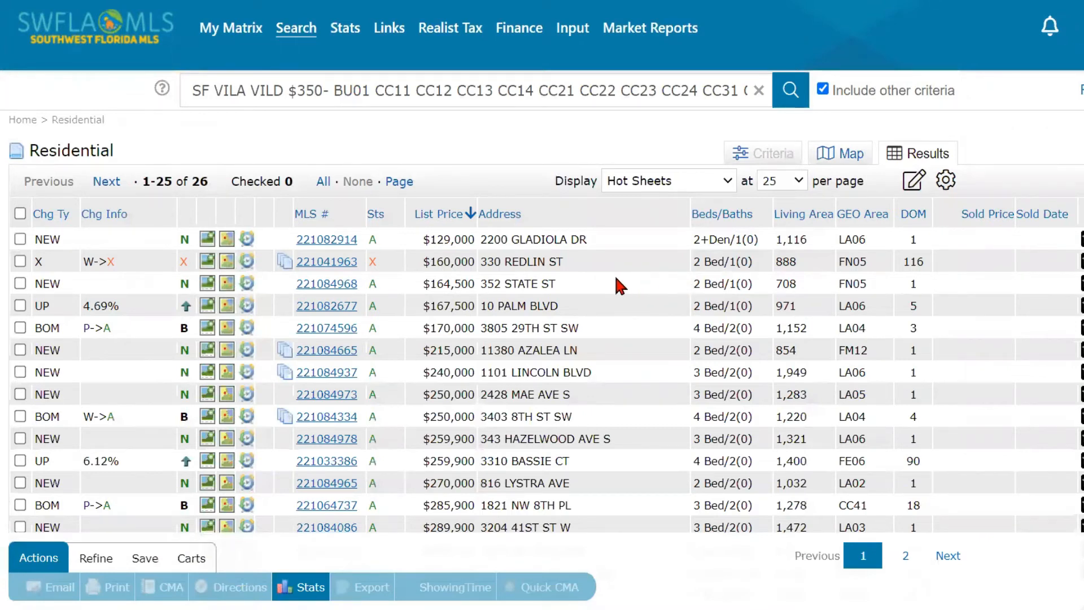
scroll(613, 281, "down", 1)
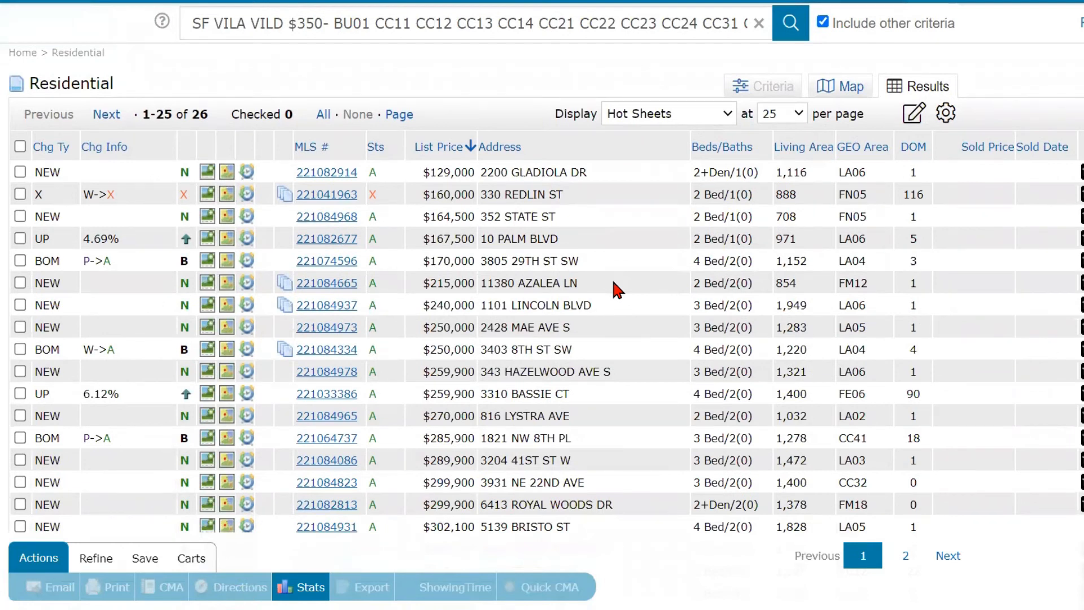
scroll(613, 282, "down", 2)
scroll(613, 282, "up", 2)
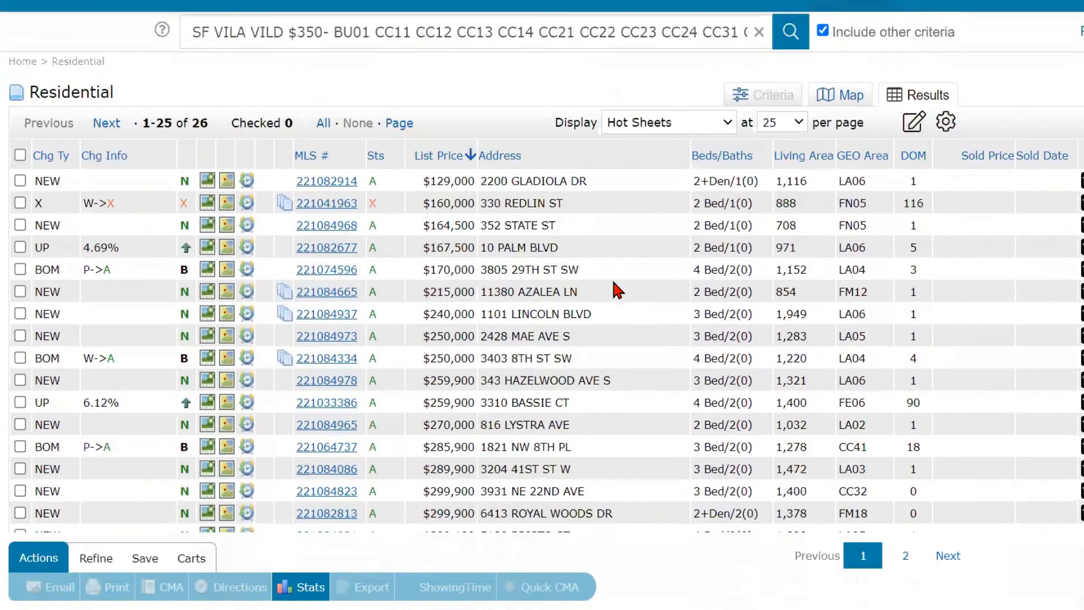
scroll(618, 289, "up", 1)
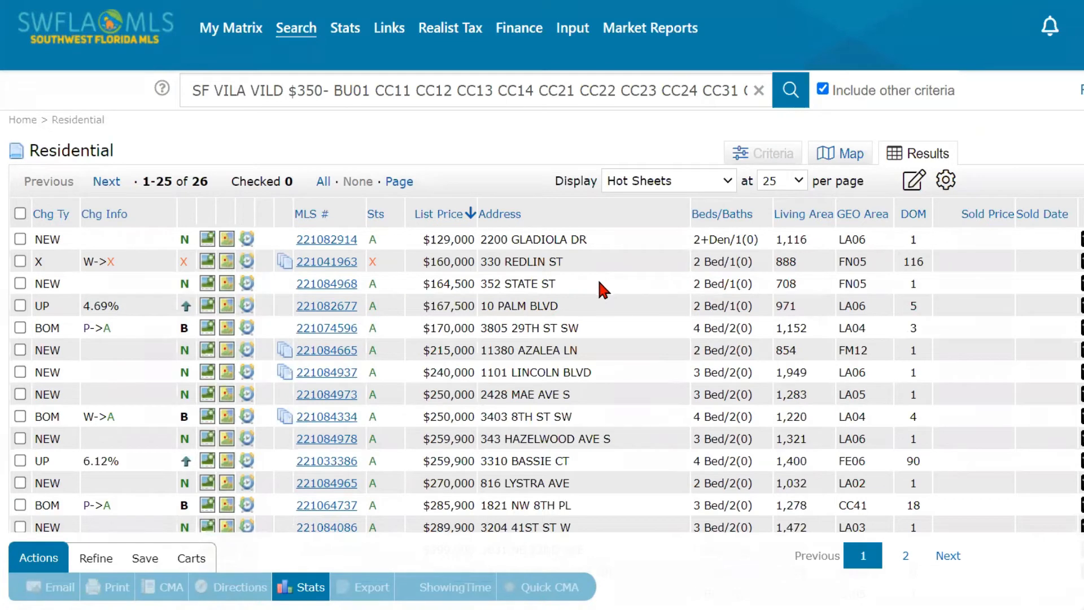
mouse_move(240, 38)
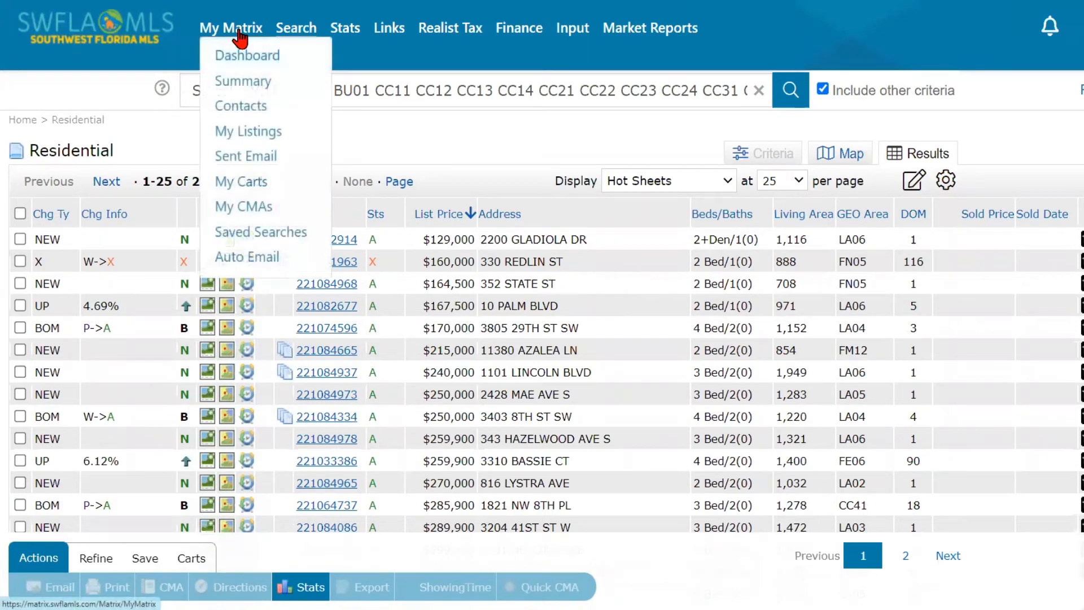
left_click(246, 59)
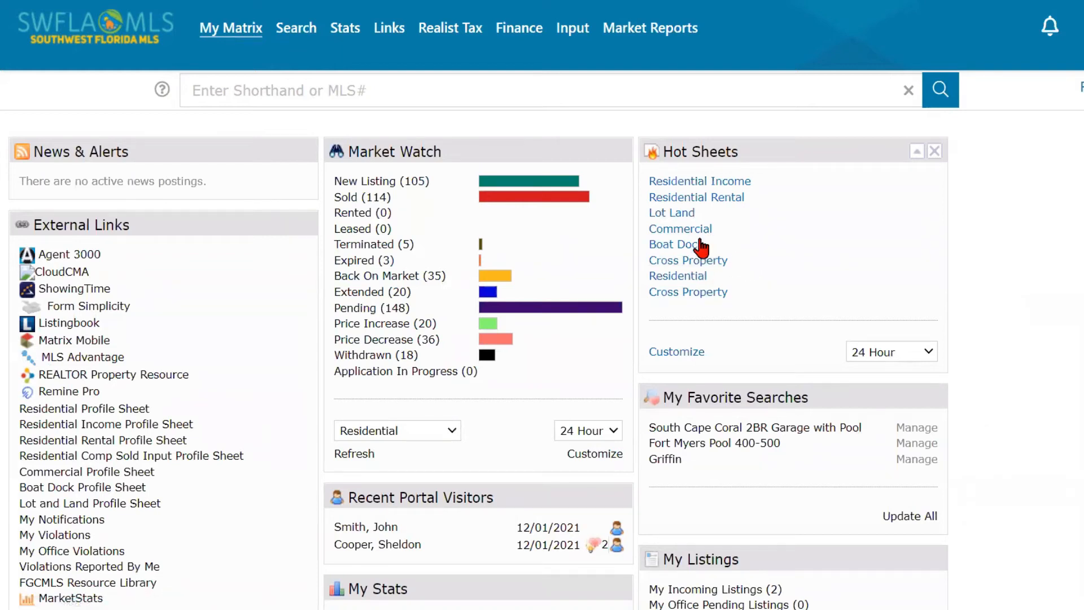
left_click(689, 246)
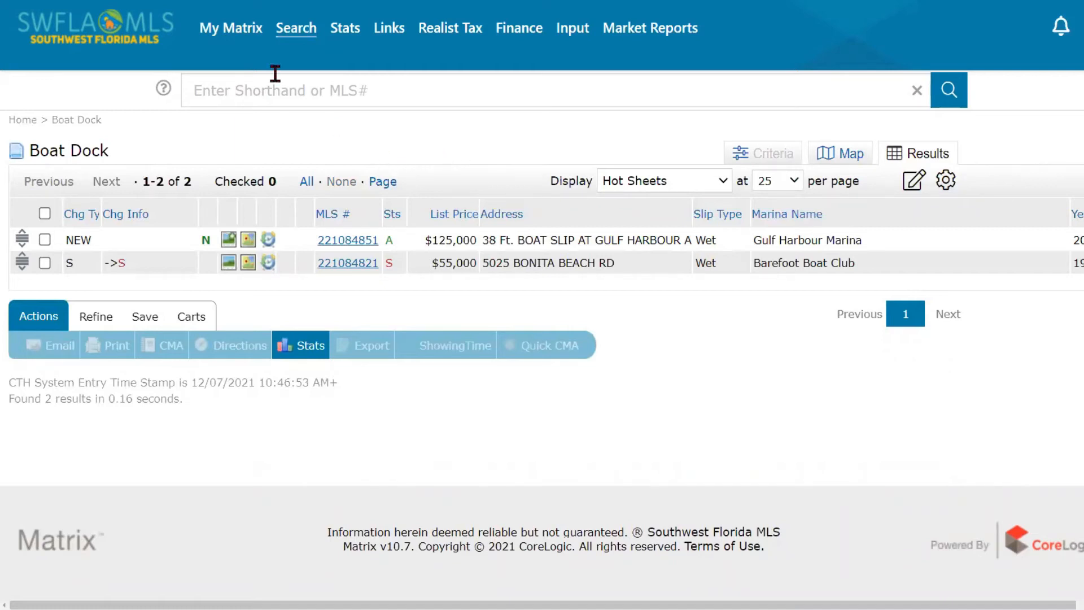
mouse_move(232, 29)
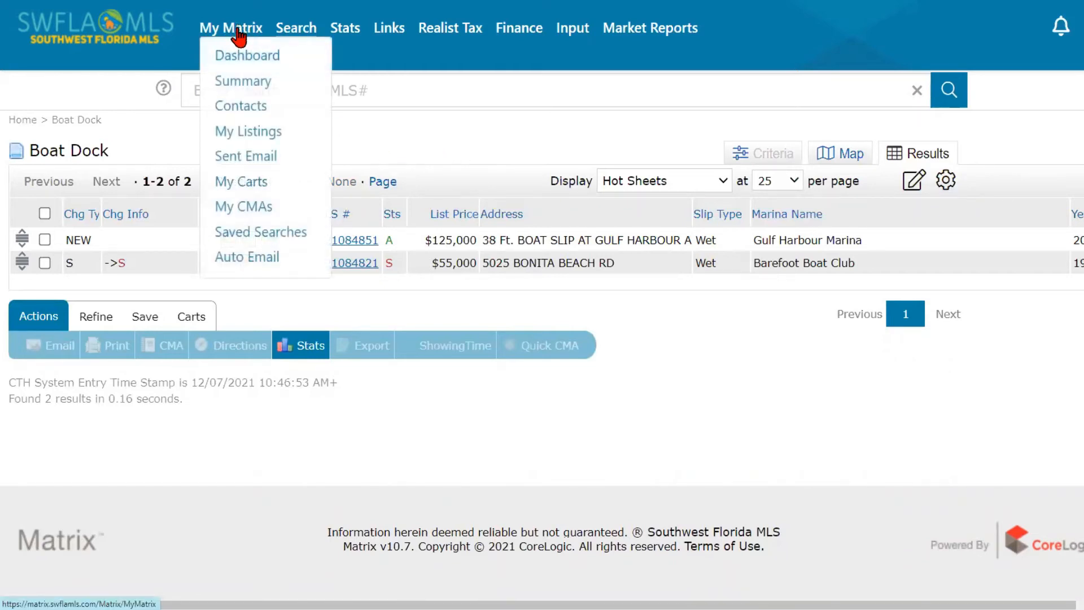
left_click(238, 58)
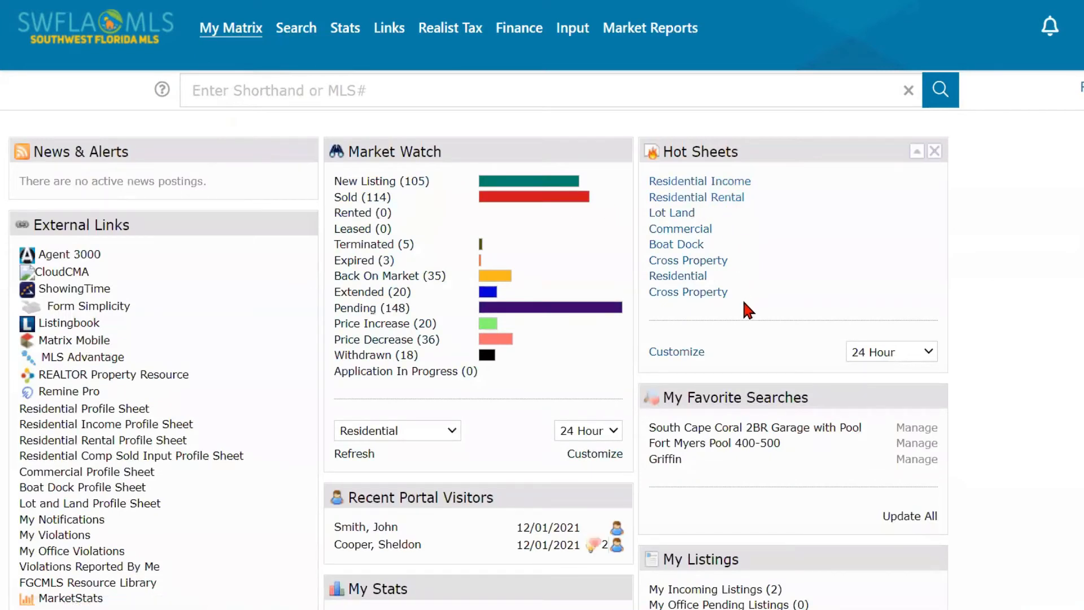
left_click(893, 355)
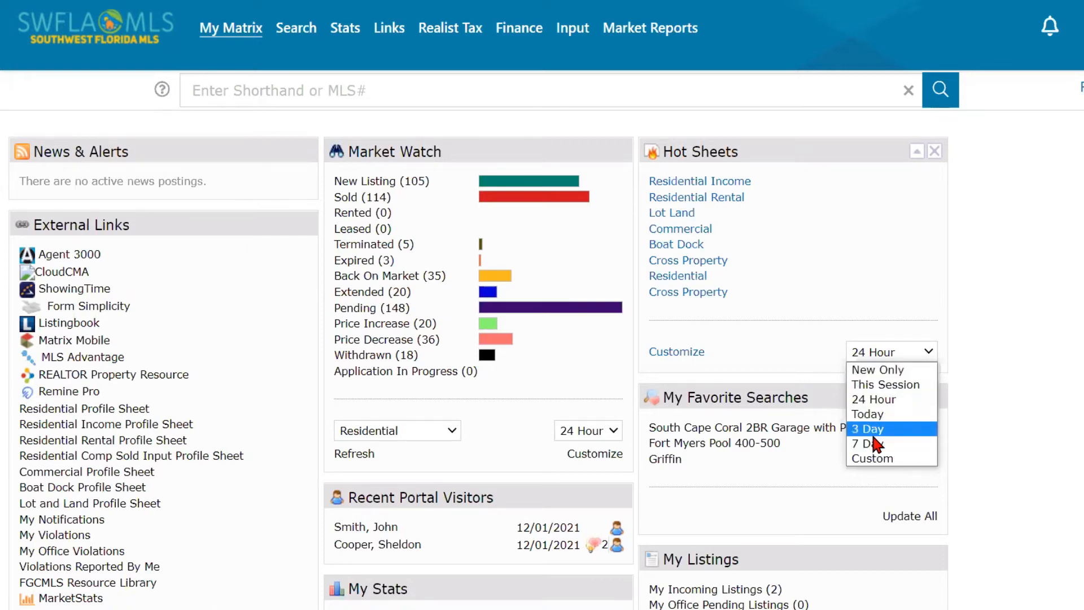
left_click(768, 296)
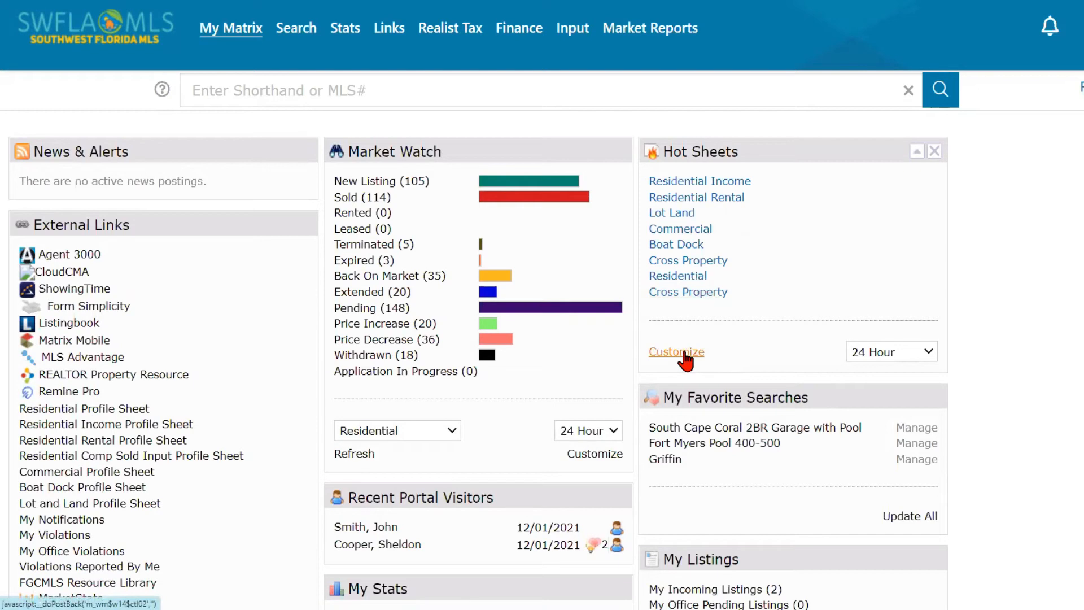
- Open Customize in the dashboard's Hot Sheets panel to see the eight hot sheets
left_click(682, 358)
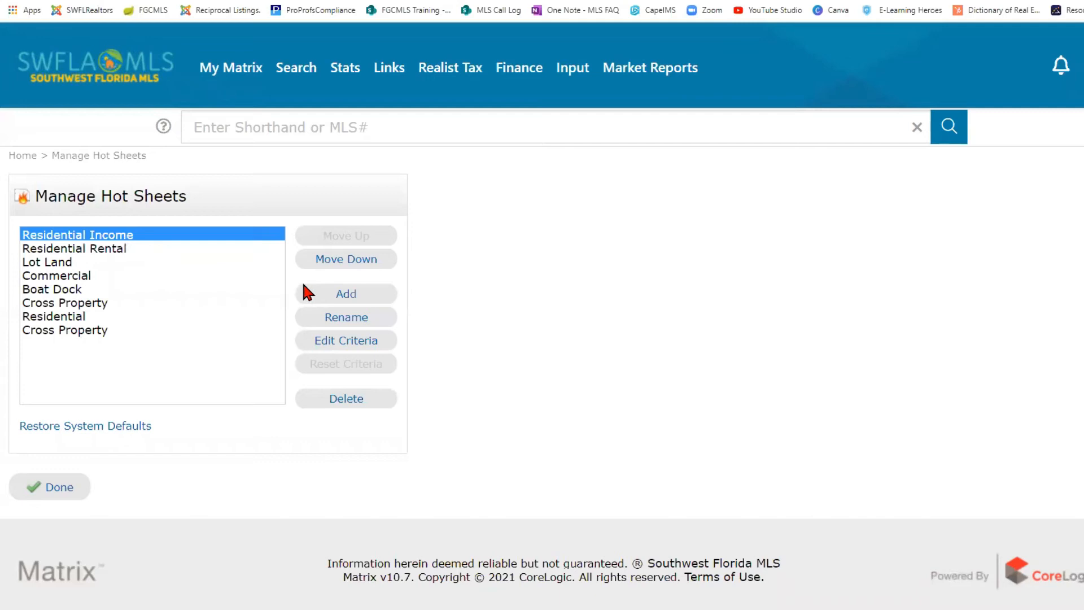
- Add and save a Residential-type hot sheet named 'Investor Cape Coral'
left_click(347, 293)
left_click(459, 219)
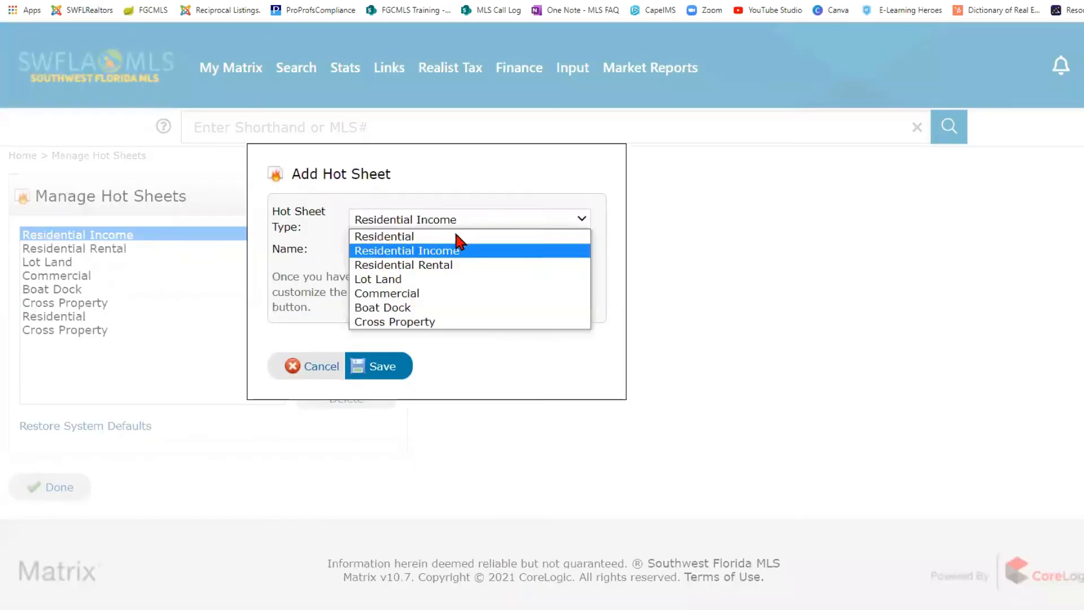
left_click(455, 236)
left_click(428, 252)
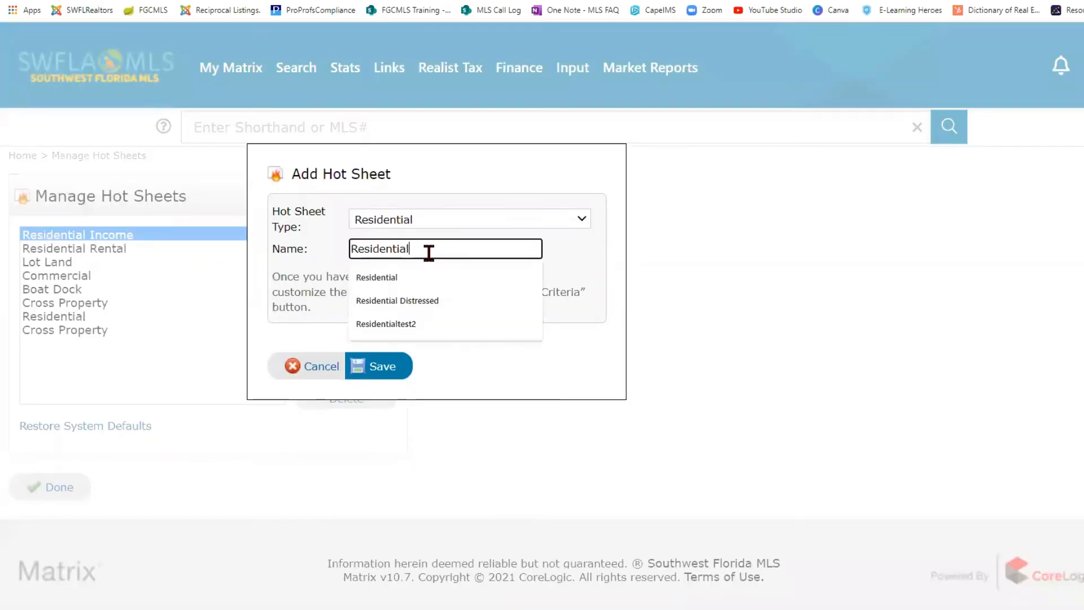
left_click_drag(429, 249, 337, 249)
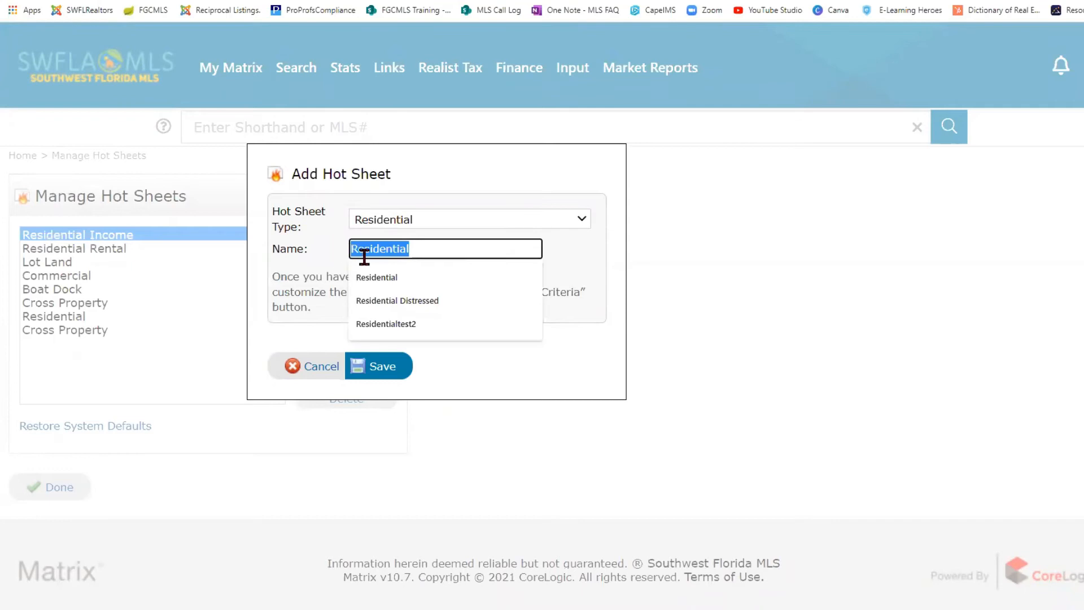
type("Invest")
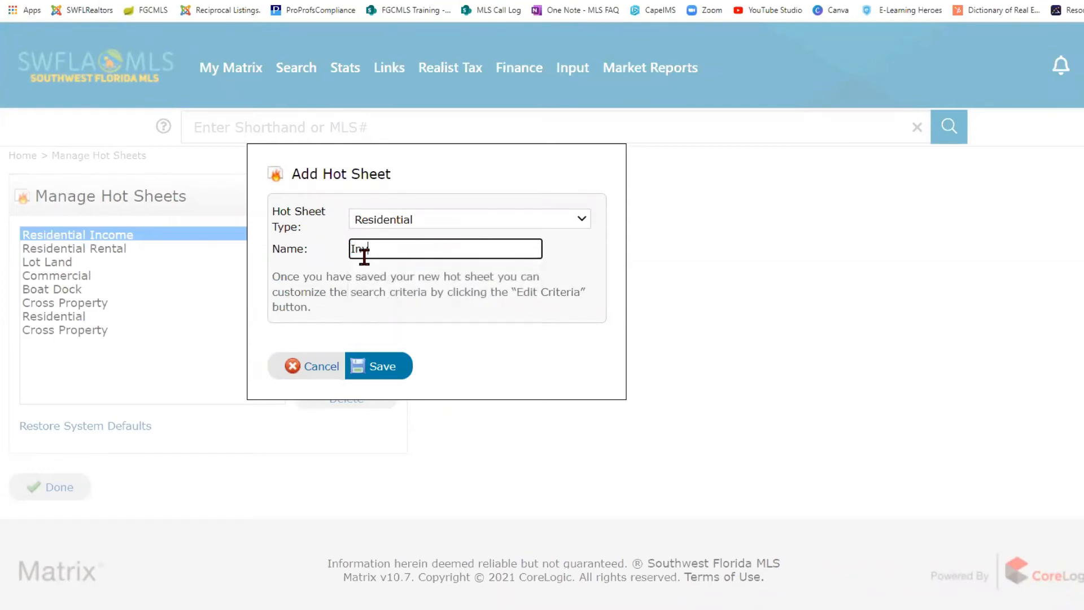
type("or Cape Coral")
left_click(393, 370)
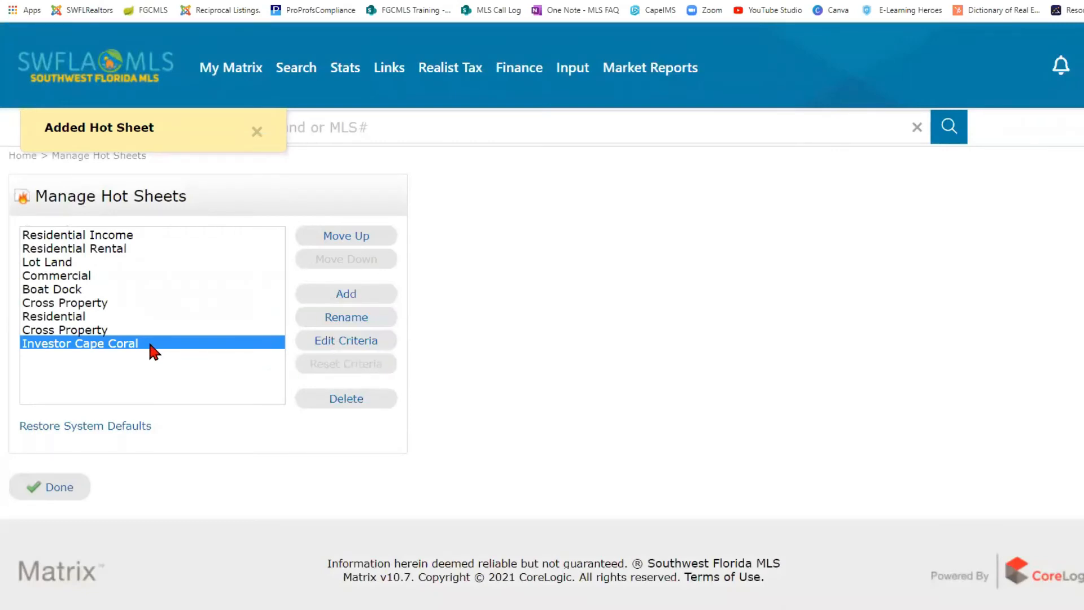
left_click(351, 341)
scroll(376, 429, "down", 1)
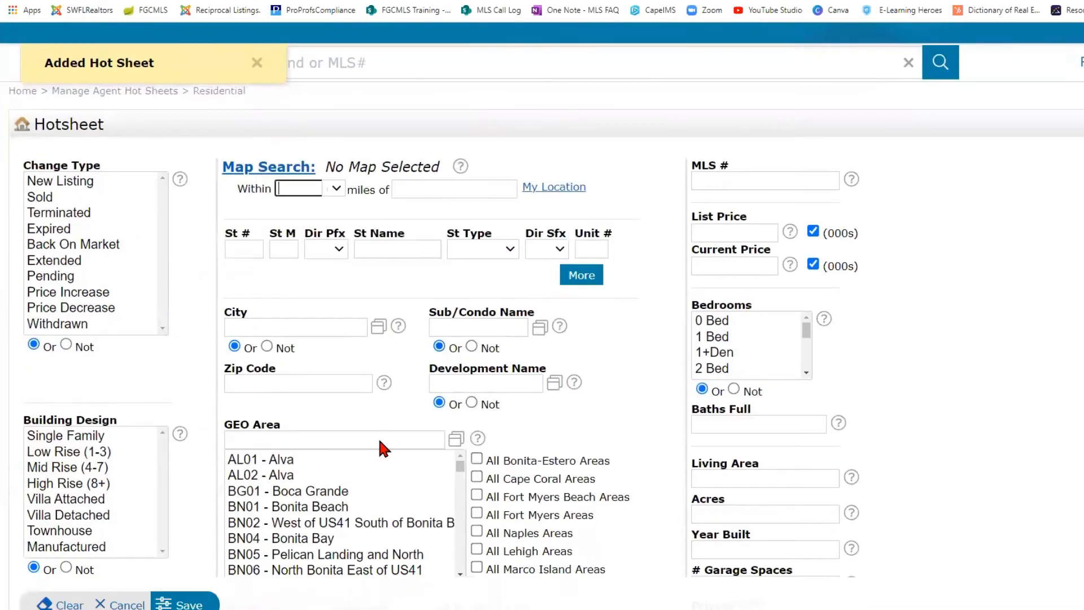
scroll(339, 469, "down", 1)
scroll(508, 429, "down", 1)
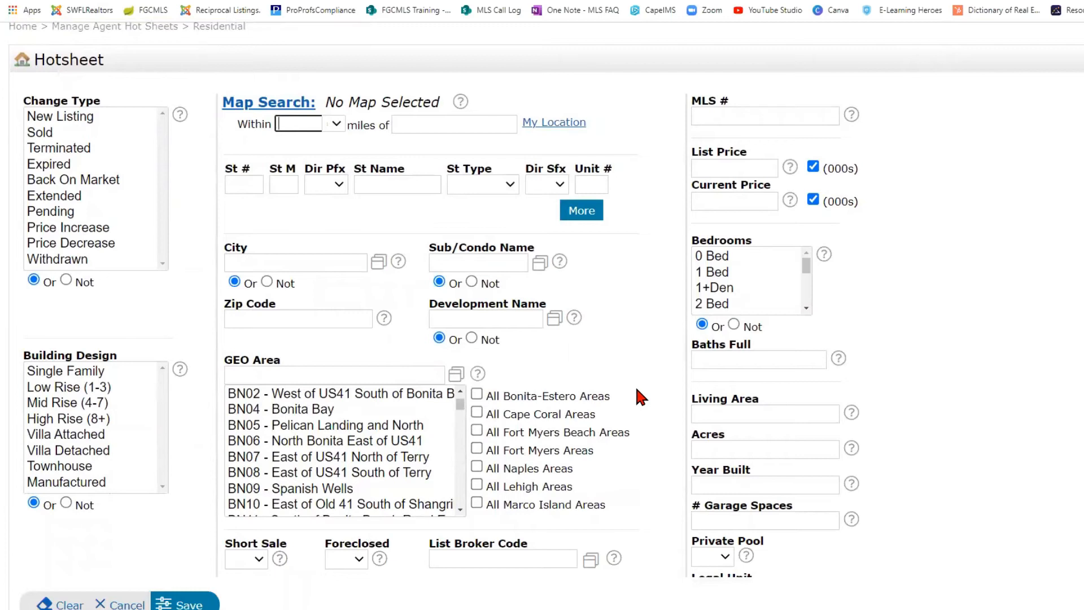
scroll(635, 390, "up", 1)
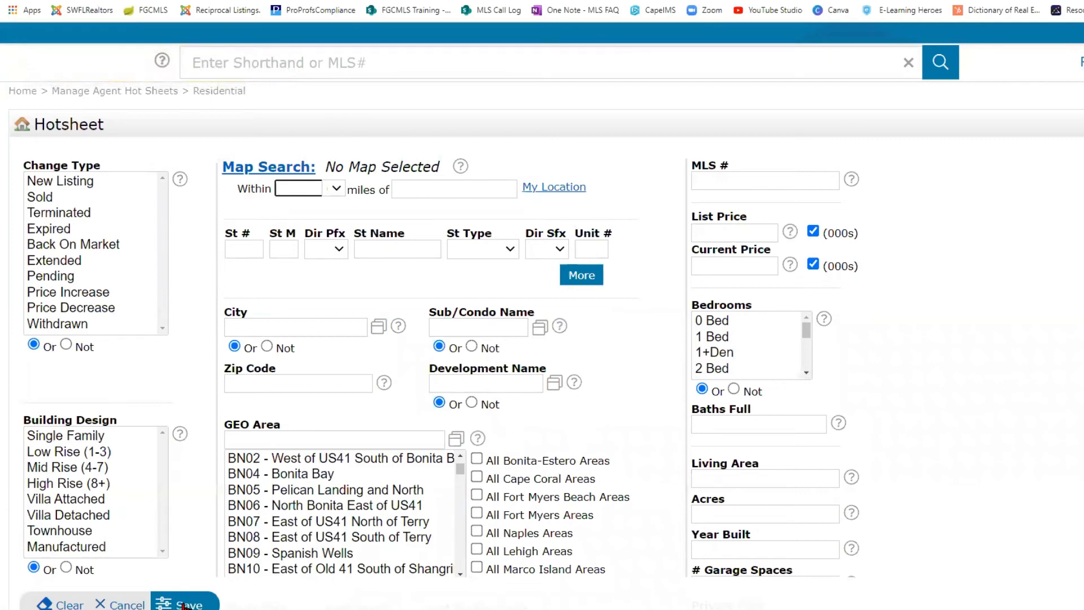
left_click(122, 605)
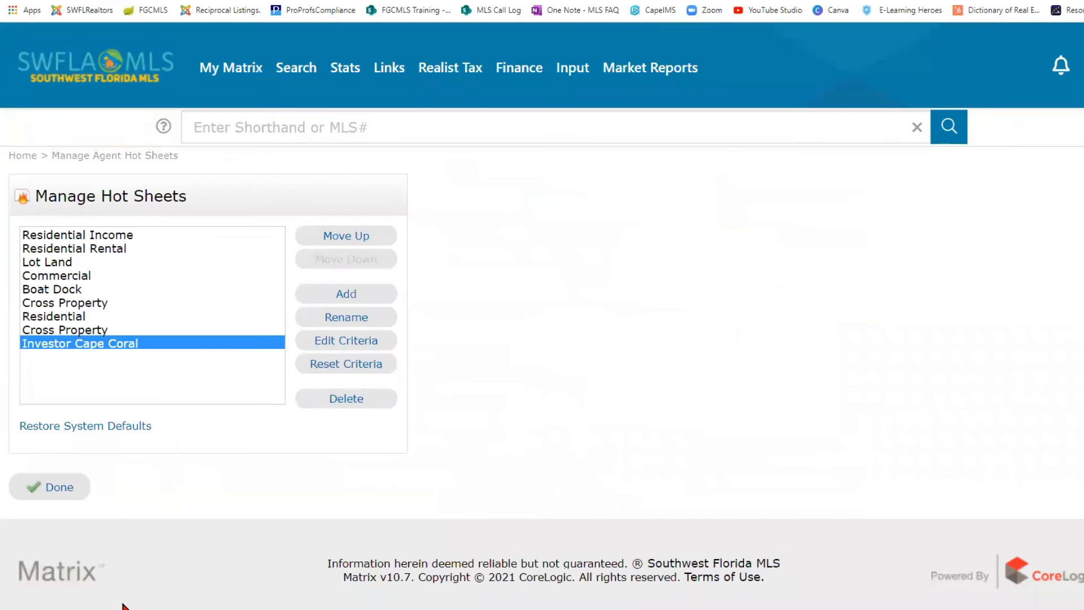
- Delete the Investor Cape Coral hot sheet and restore the system default hot sheets
left_click(358, 403)
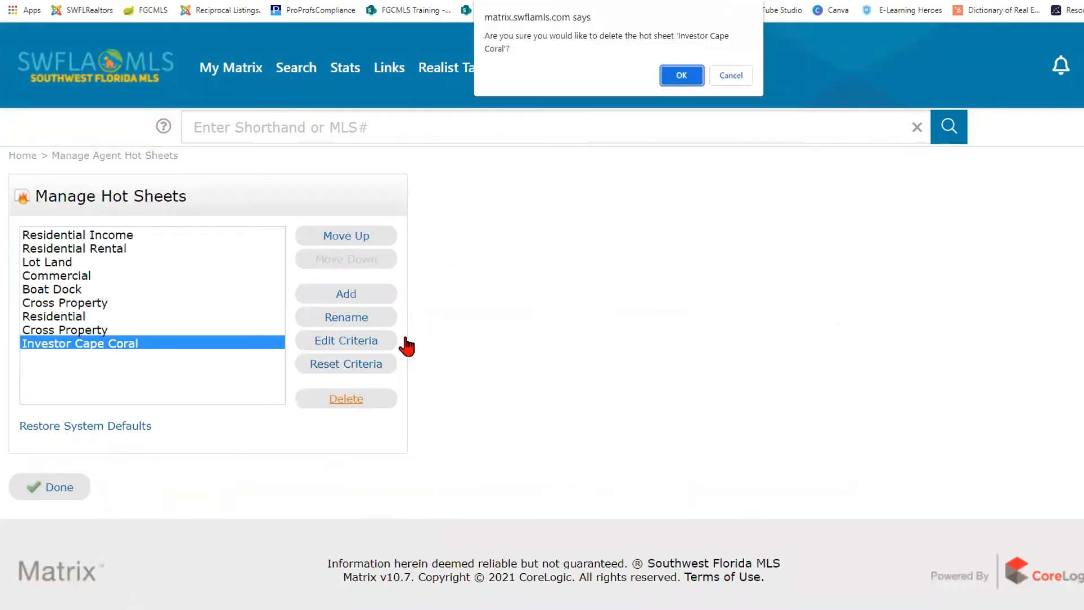
left_click(692, 80)
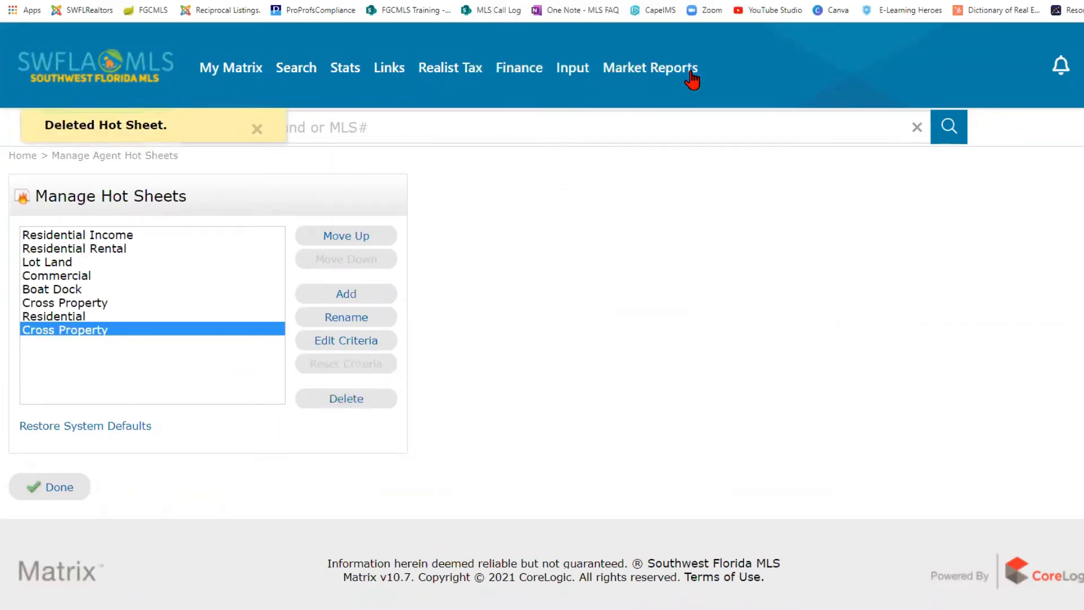
left_click(104, 429)
left_click(104, 429)
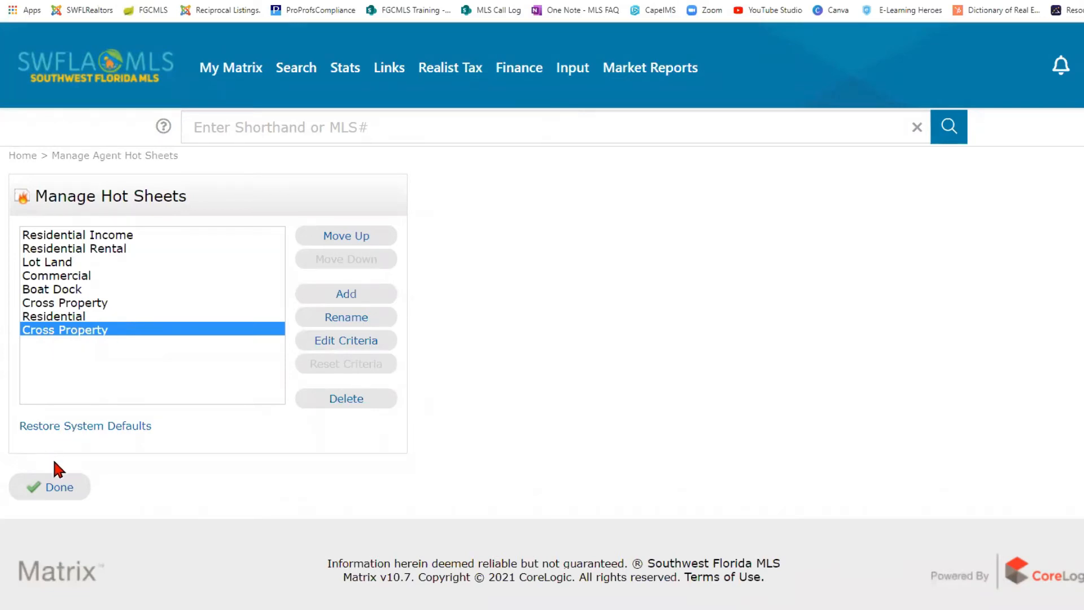
- Finish with Done to return to the dashboard's eight hot sheets at 24 Hour
left_click(55, 490)
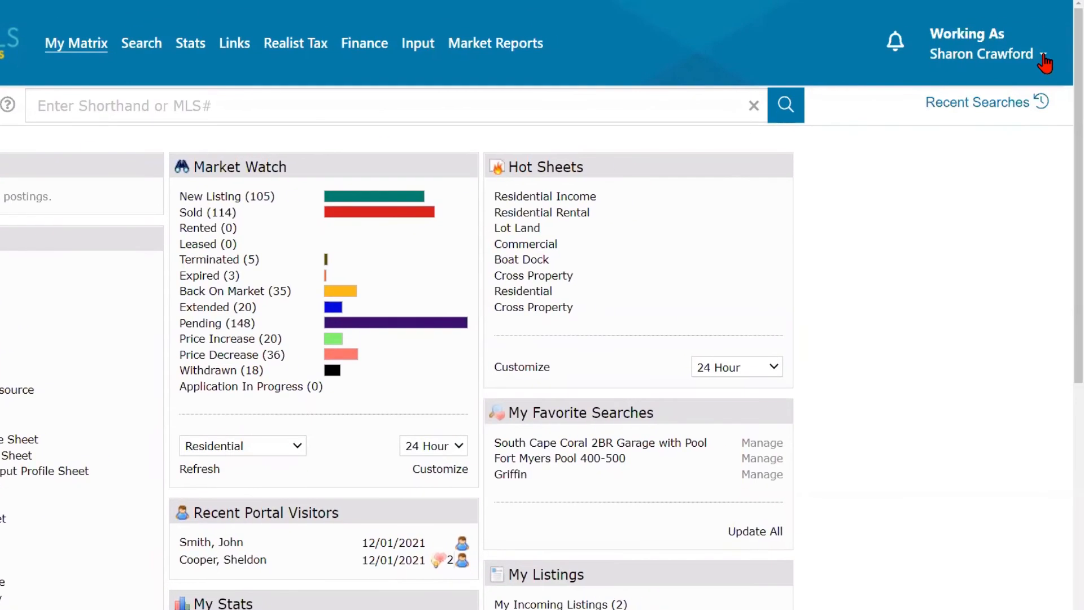
- Go to Settings from the Working As menu and open Team Settings
left_click(1044, 56)
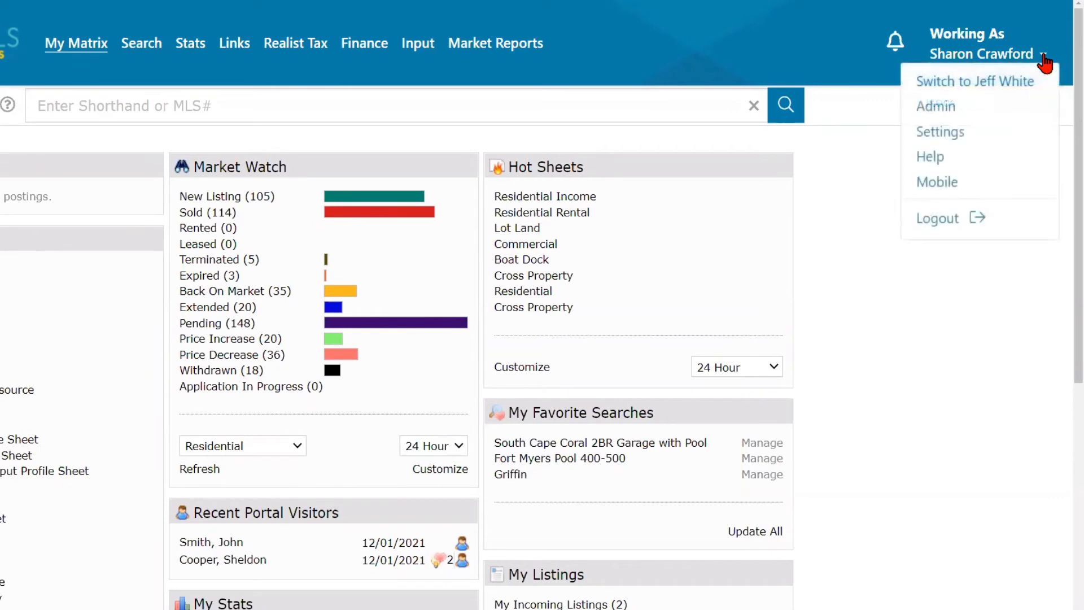
left_click(953, 134)
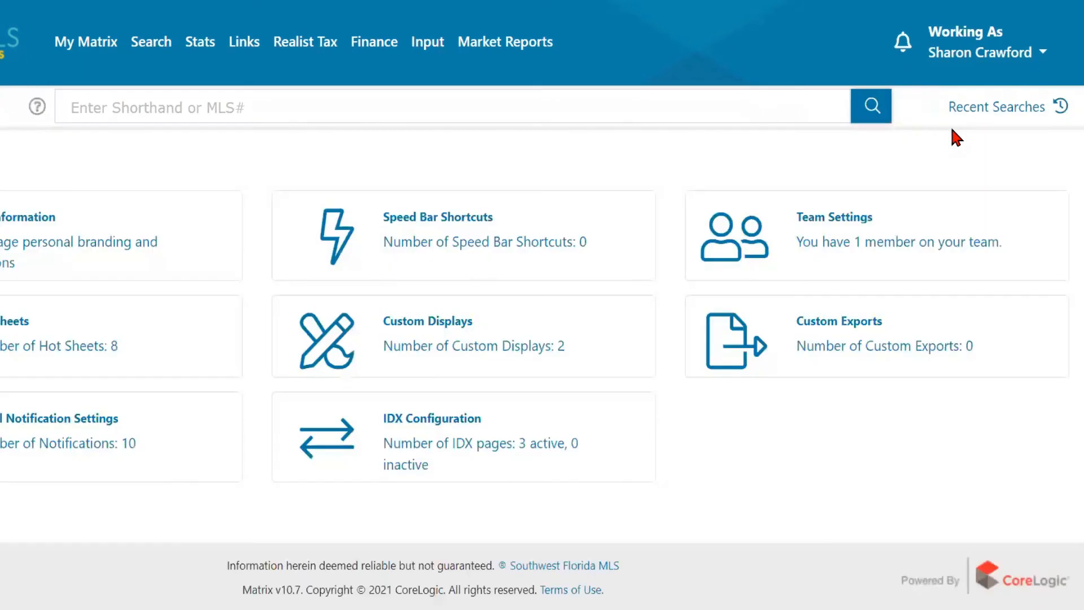
left_click(905, 232)
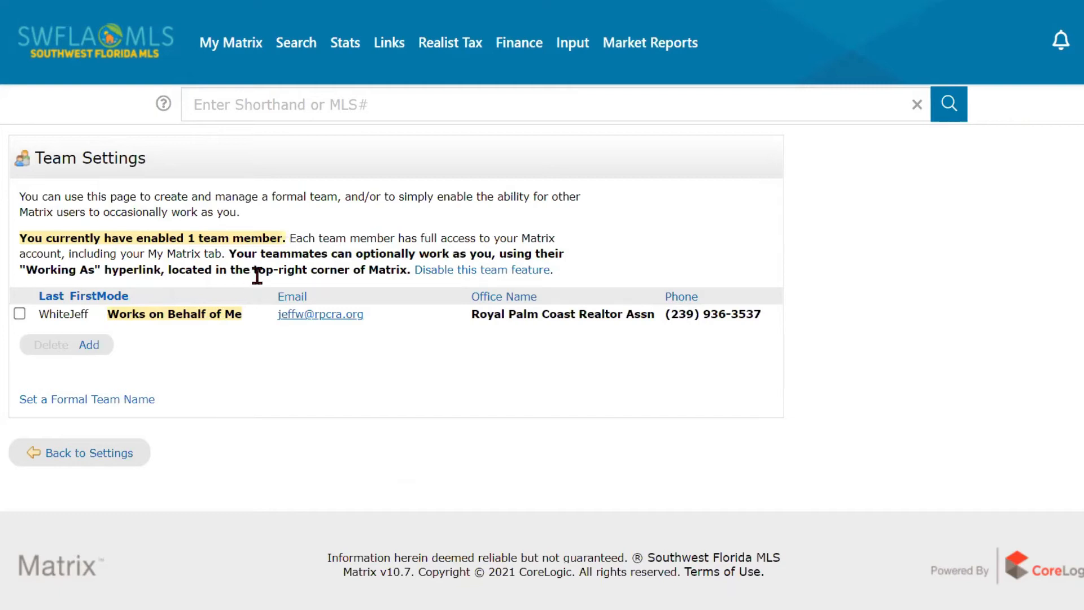
left_click(219, 311)
- Add a team member entry and run Find with the User ID left blank
left_click(95, 350)
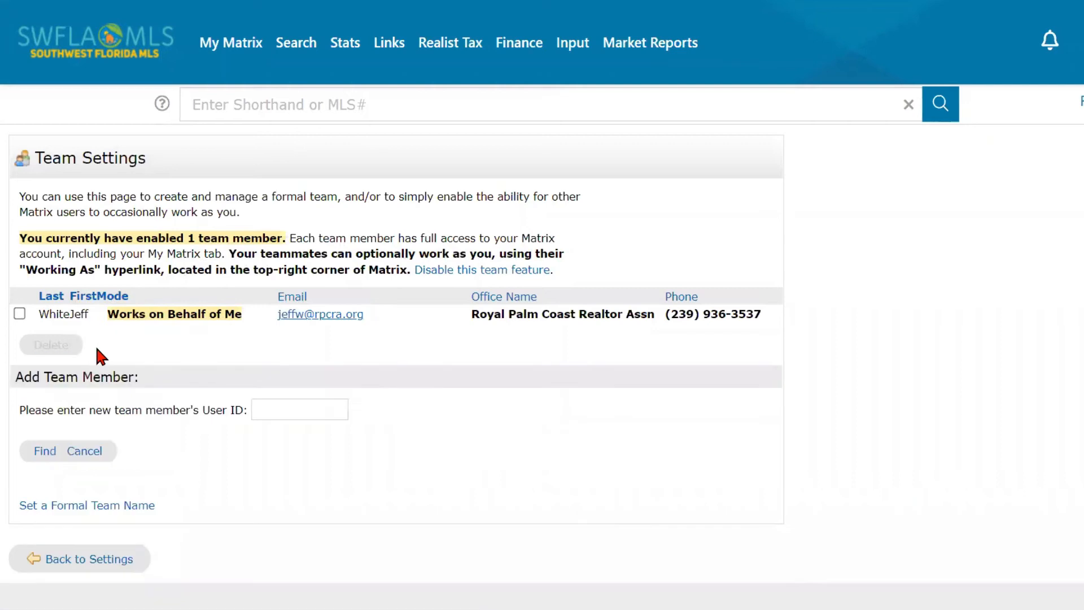
left_click(281, 410)
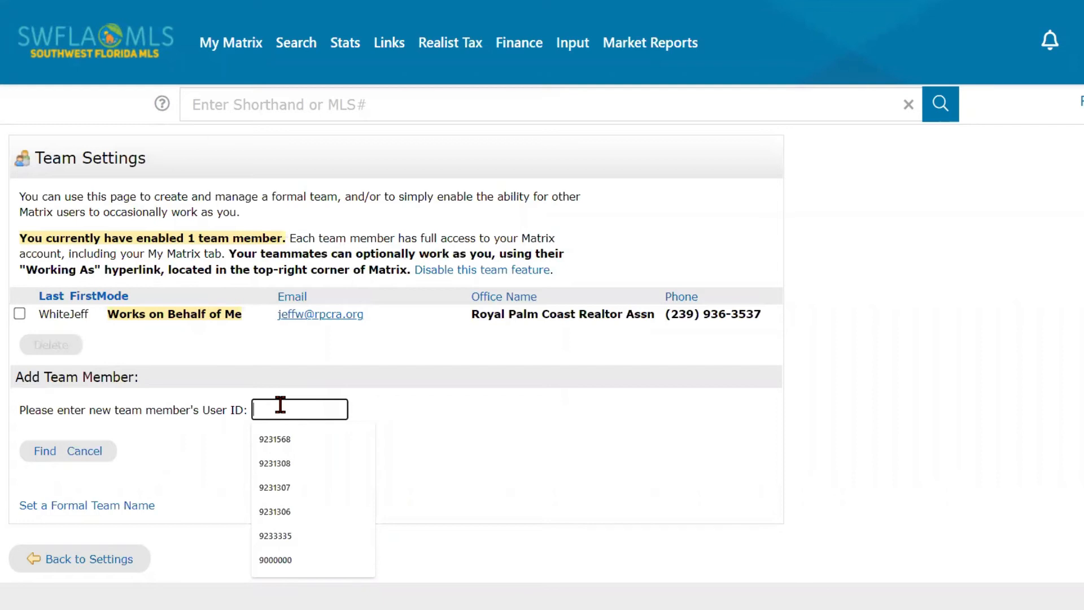
left_click(438, 413)
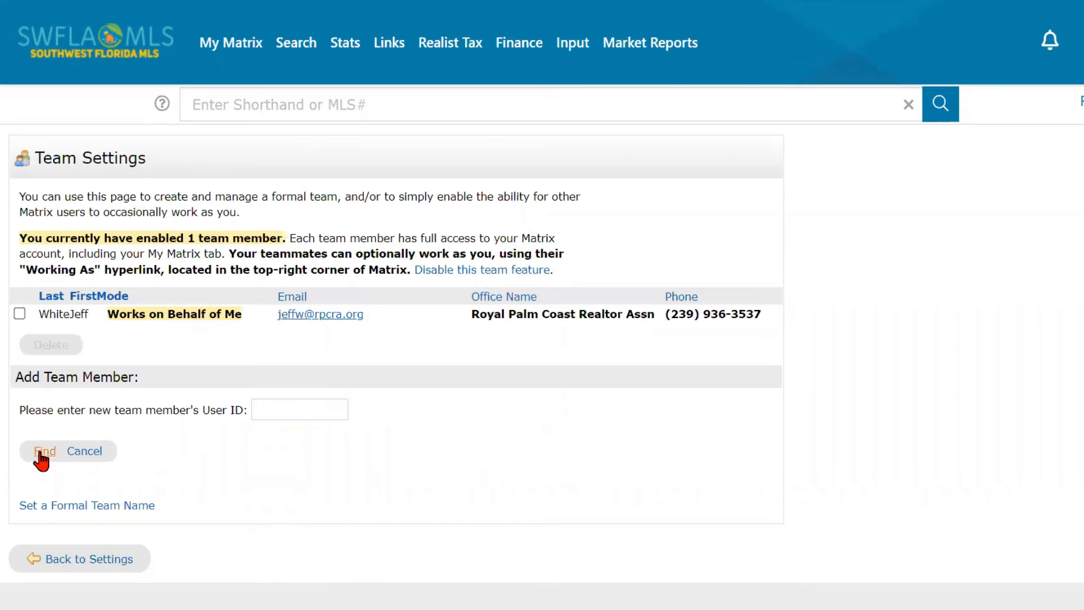
left_click(39, 451)
- Toggle the existing team member's row selection on and off, leaving the User ID blank
mouse_move(571, 45)
left_click(18, 315)
left_click(19, 315)
left_click(302, 411)
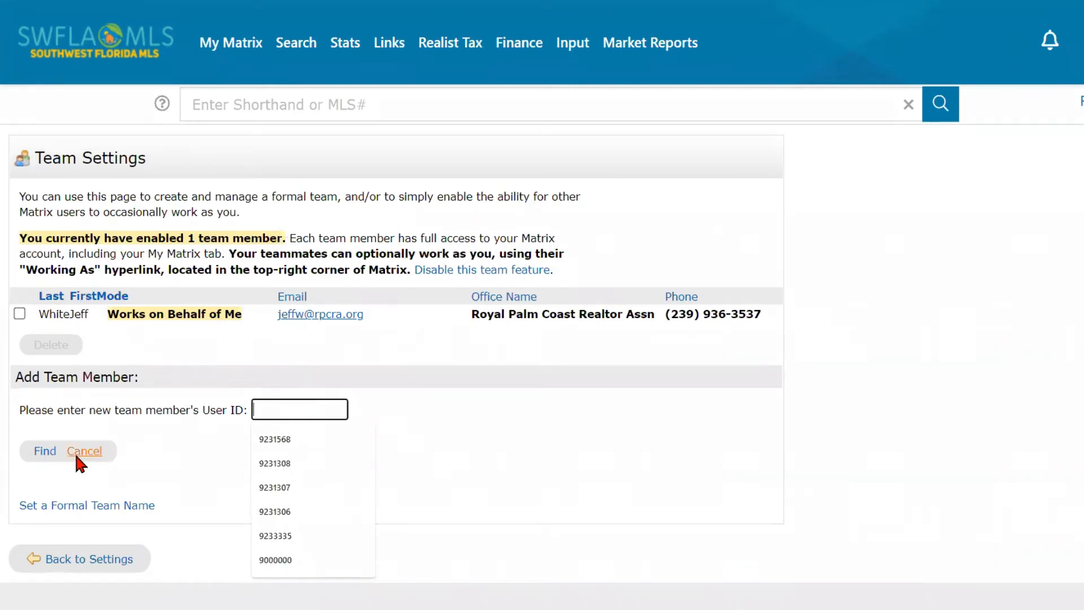
left_click(168, 335)
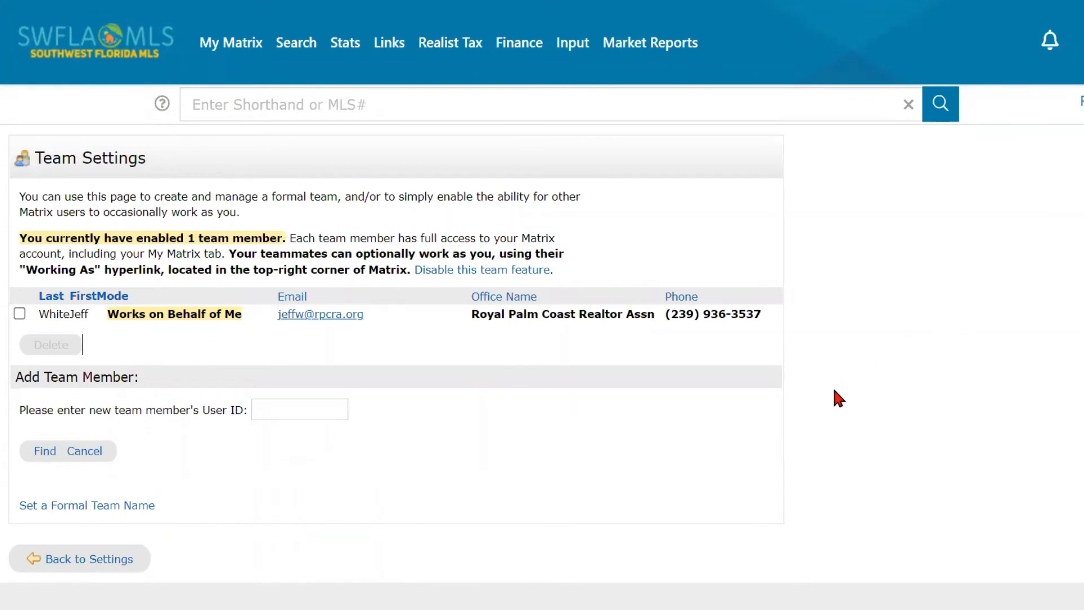
- Go to the My Matrix dashboard and start working as the teammate's account
mouse_move(226, 44)
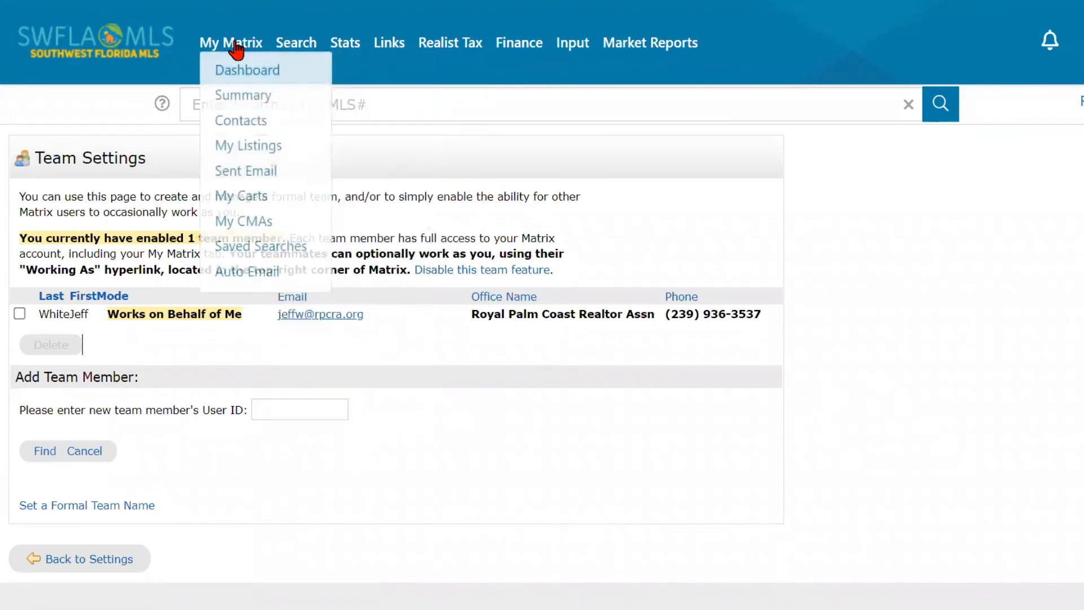
left_click(236, 73)
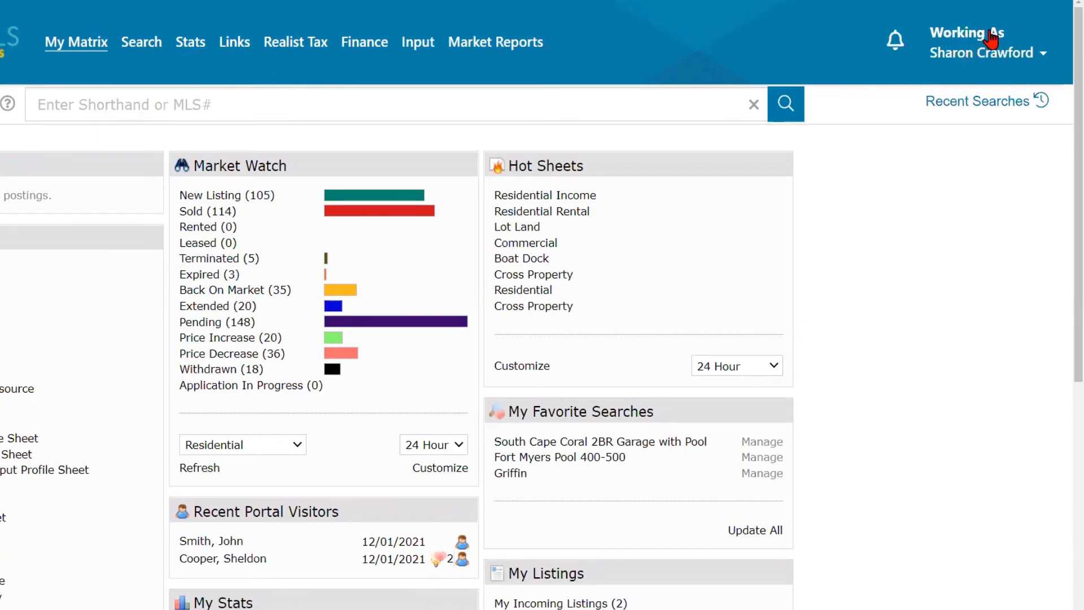
left_click(1021, 60)
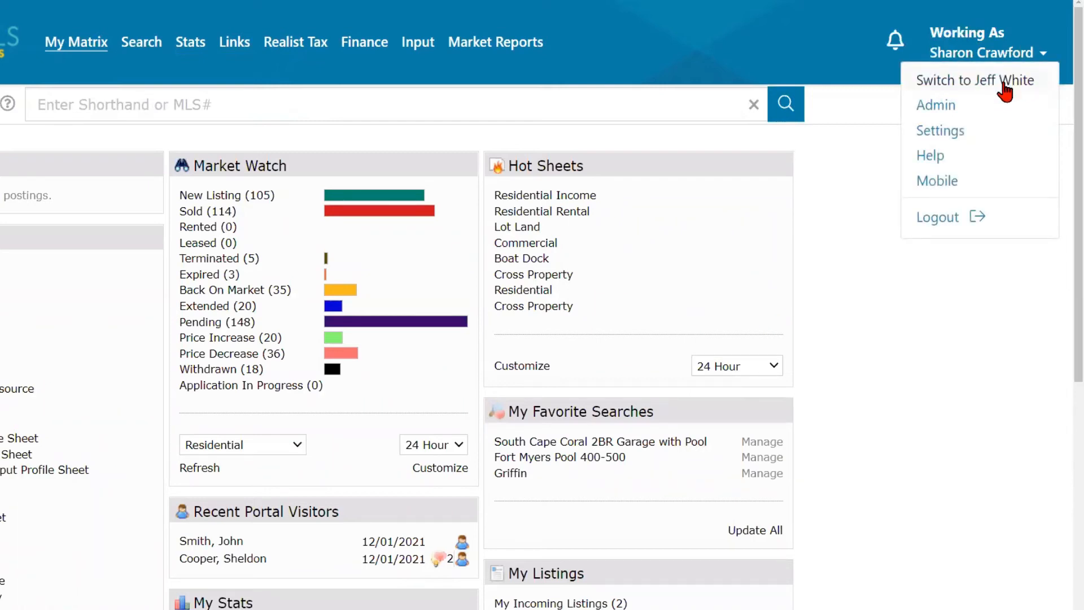
left_click(1004, 85)
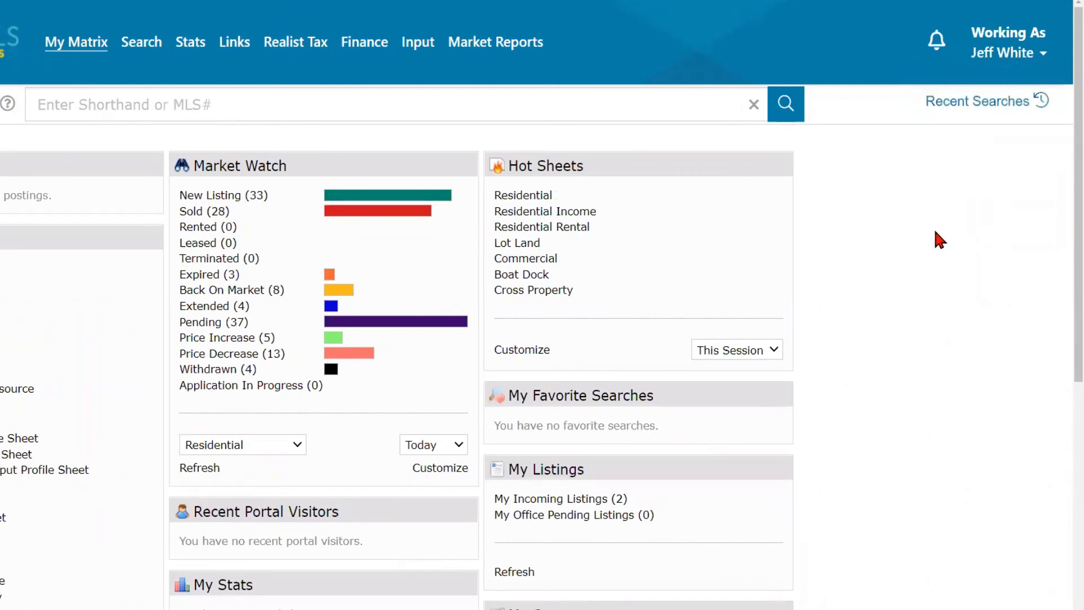
- Switch the Working As account back to your own
left_click(1005, 55)
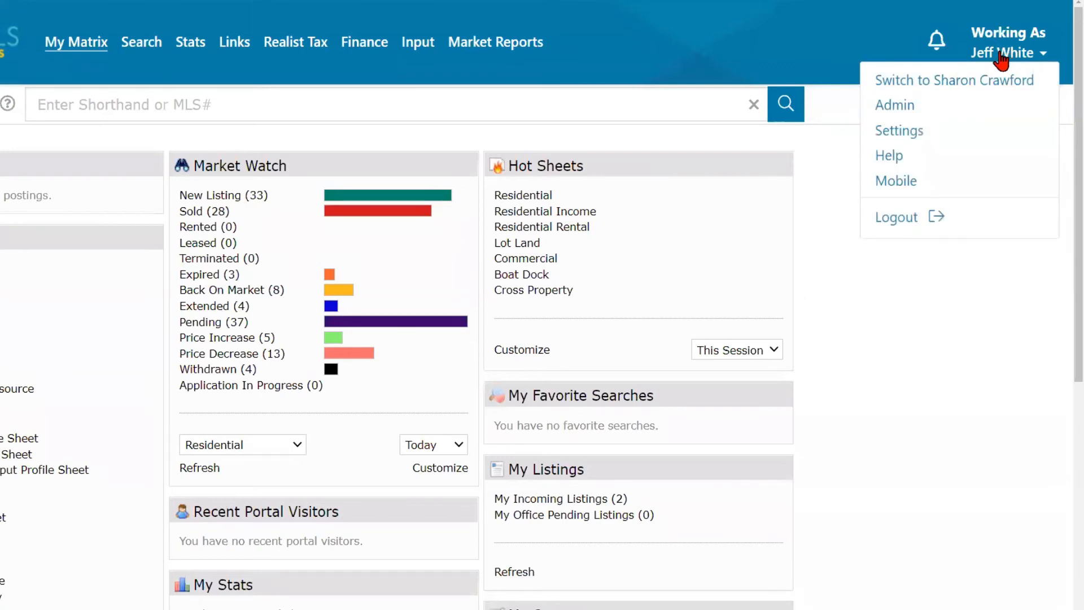
left_click(992, 80)
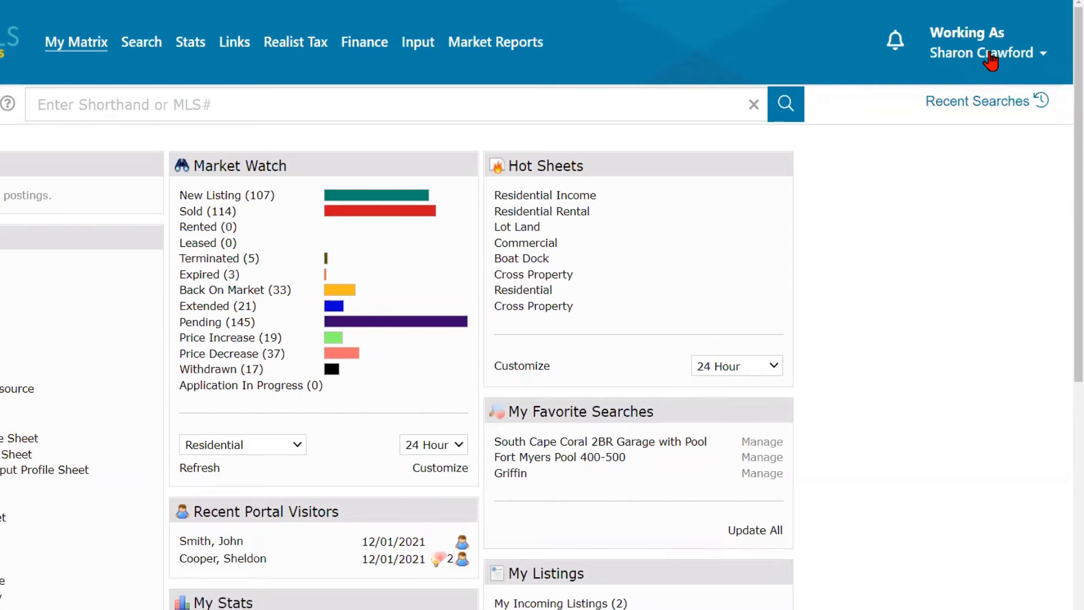
mouse_move(183, 35)
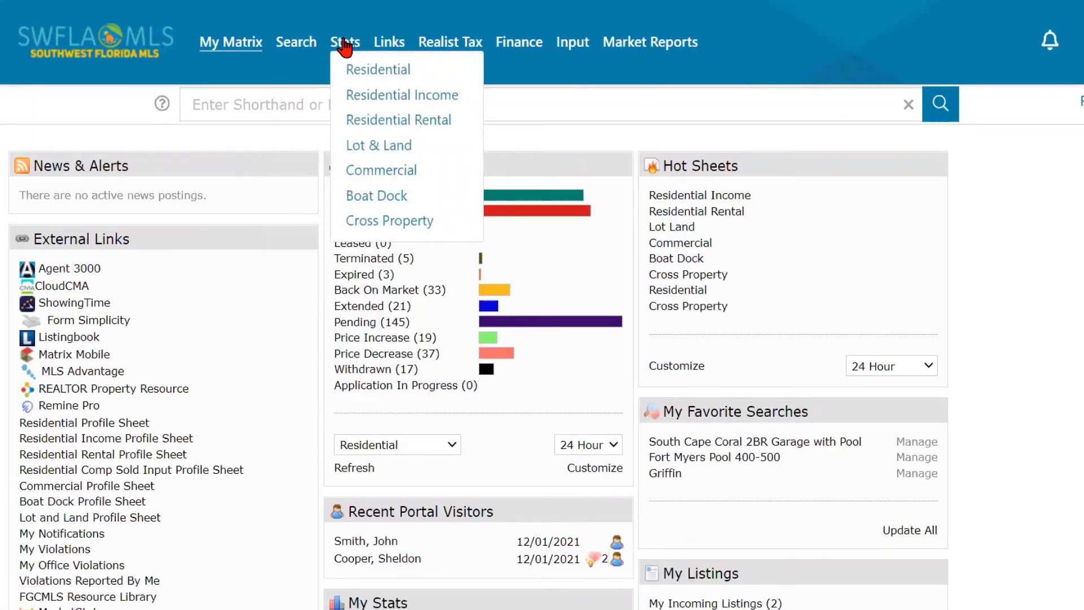
- Open Residential stats and pick the Historic Sales x Price Range system preset
left_click(369, 69)
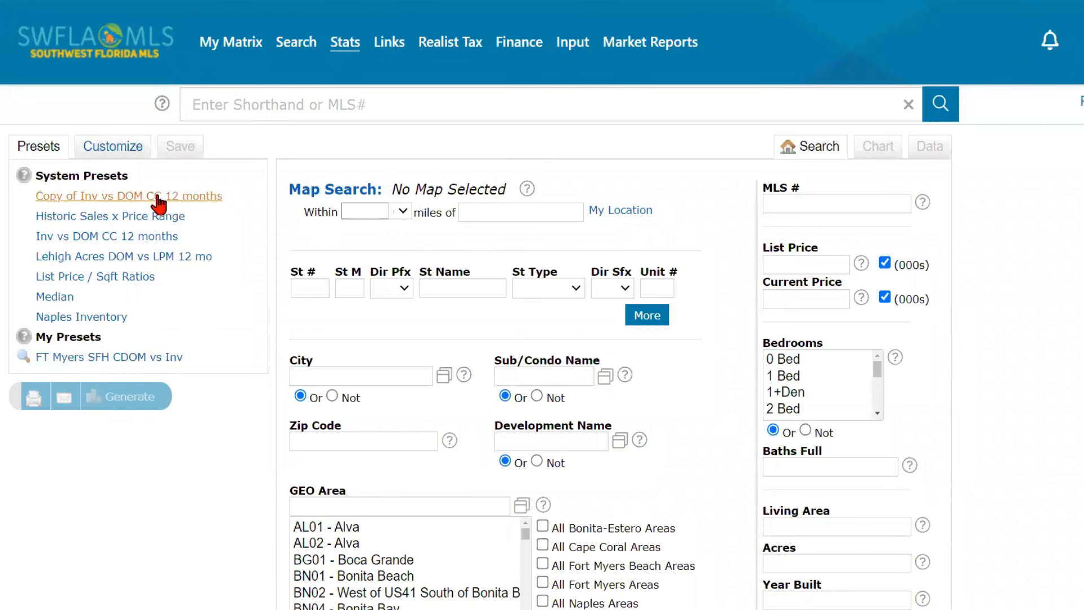
left_click(100, 213)
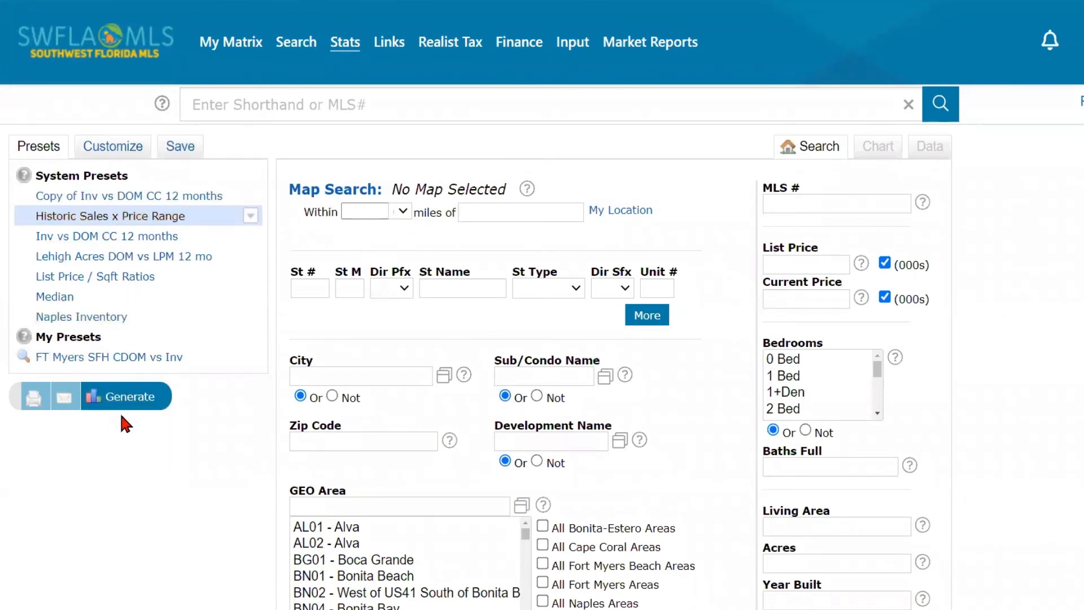
- Generate the chart comparing 2019, 2020 and 2021 sales by price band, and review its legend
left_click(130, 397)
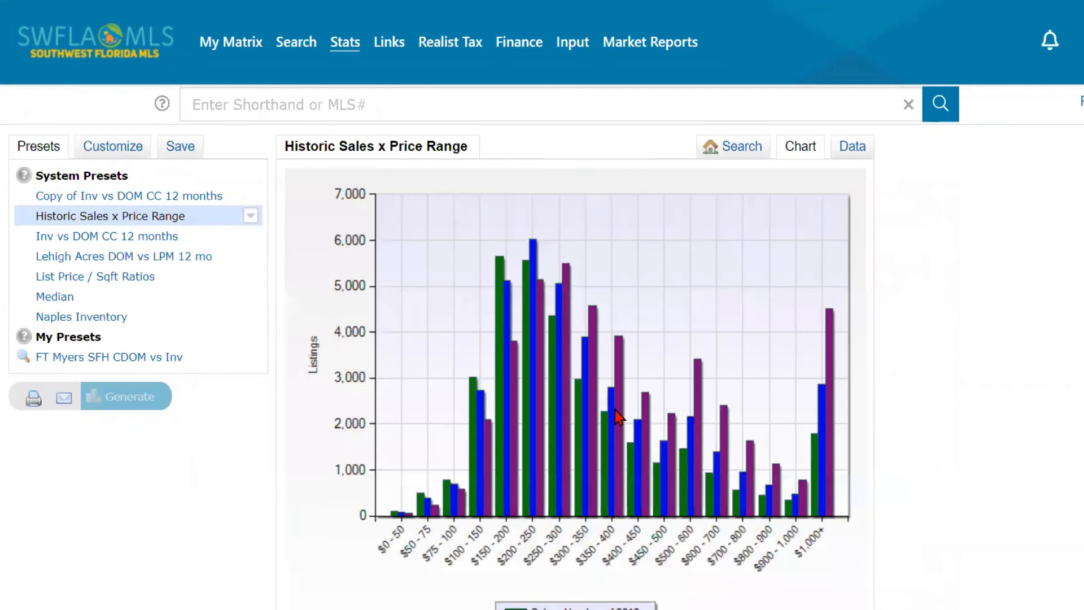
mouse_move(617, 417)
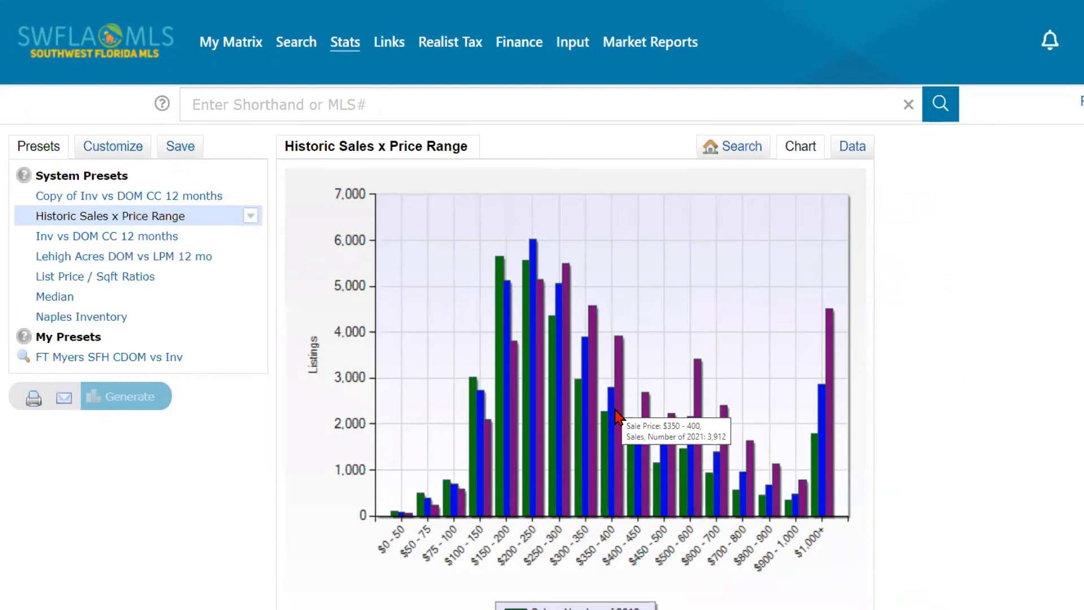
scroll(617, 416, "down", 3)
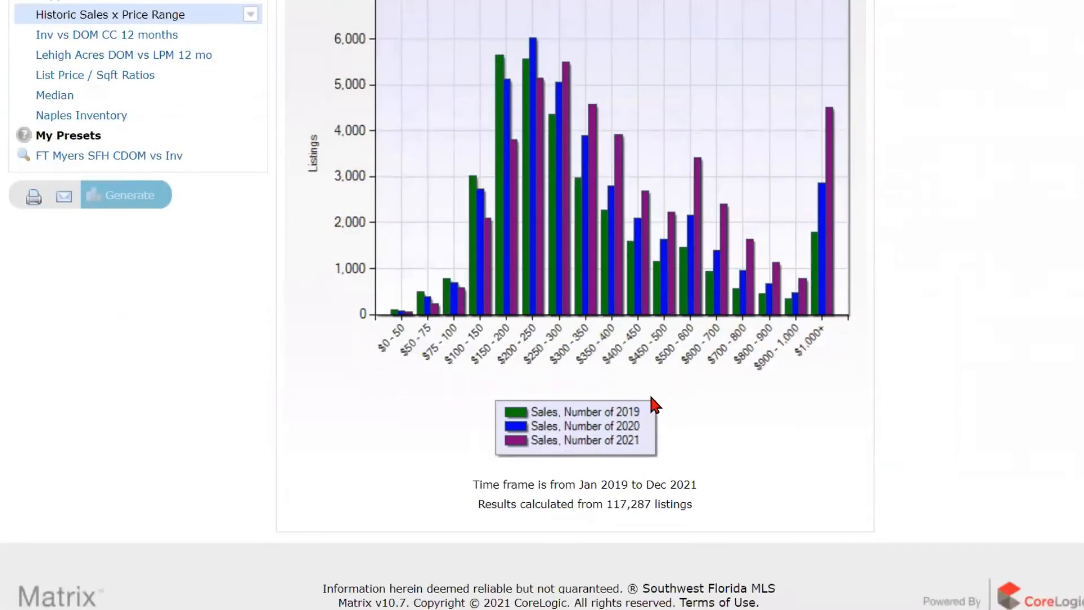
scroll(652, 401, "up", 2)
scroll(653, 405, "down", 1)
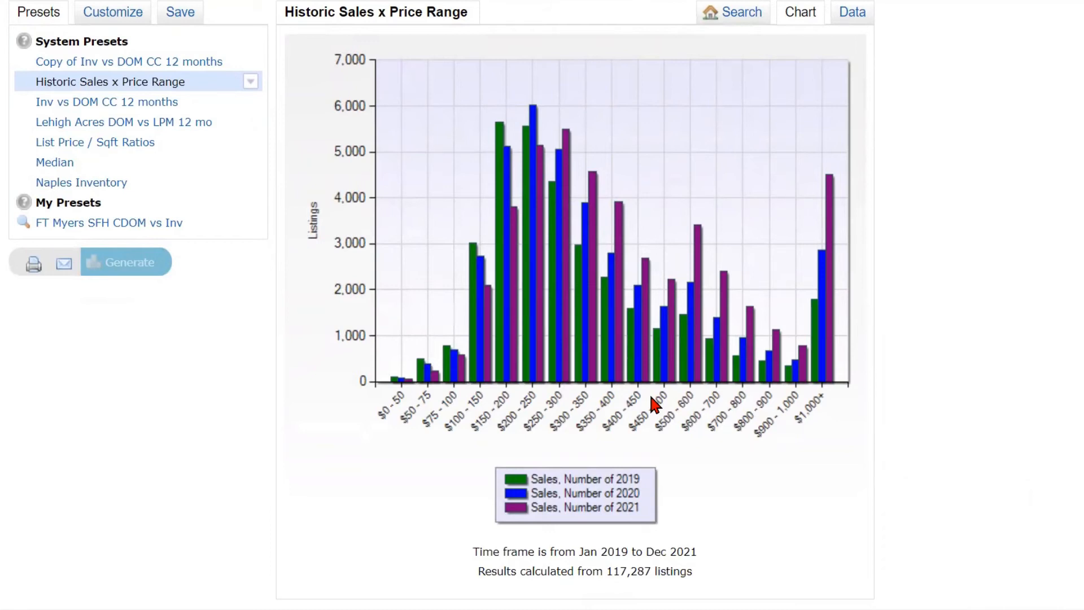
scroll(650, 393, "up", 2)
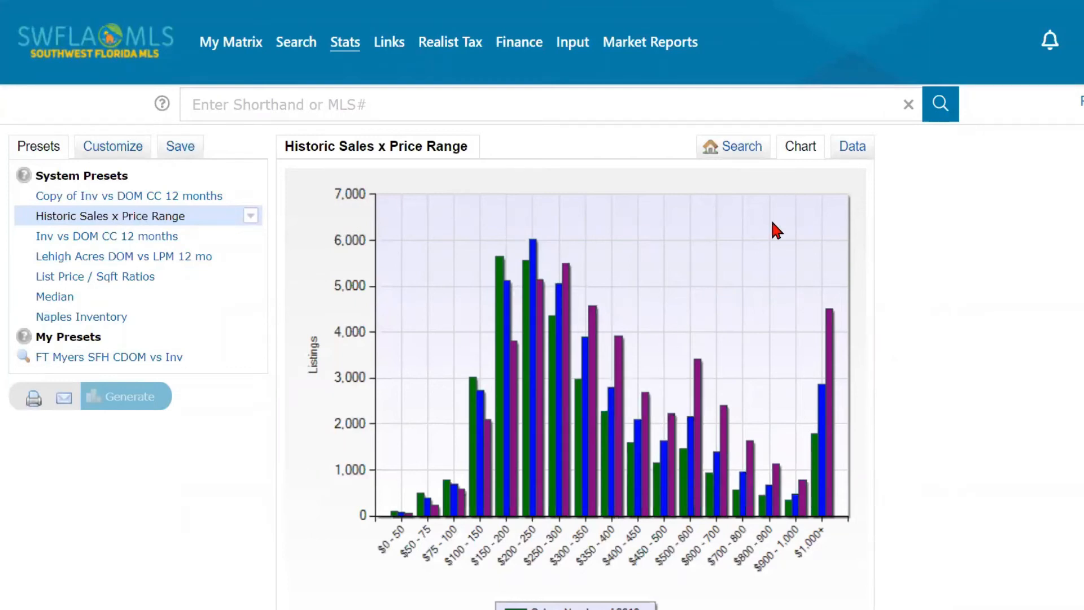
- Review the price-range sales figures as a data table, then return to the column chart
left_click(849, 154)
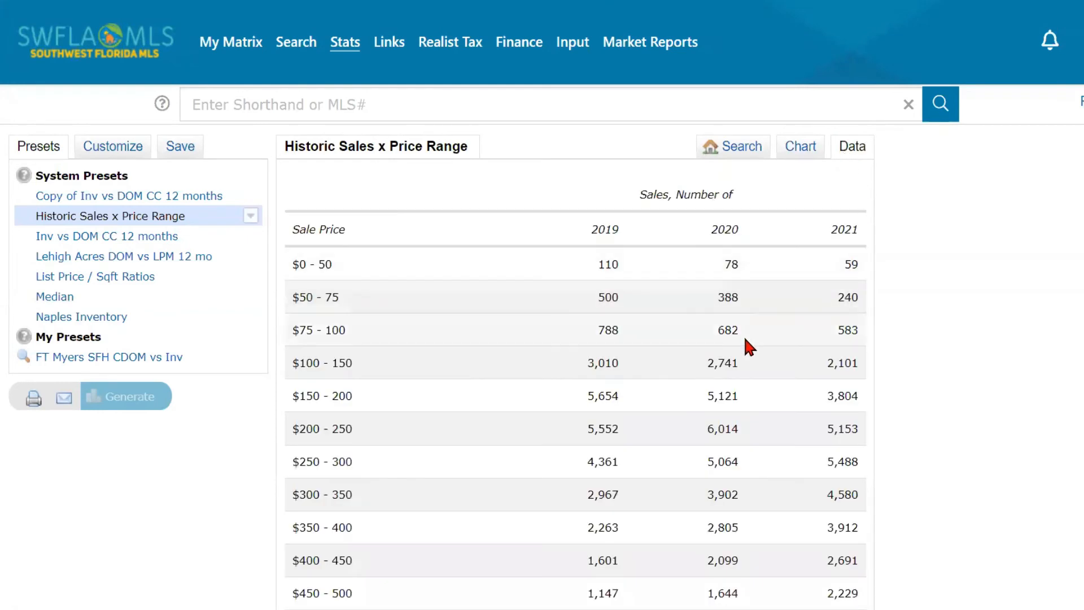
scroll(744, 338, "down", 2)
scroll(743, 342, "down", 1)
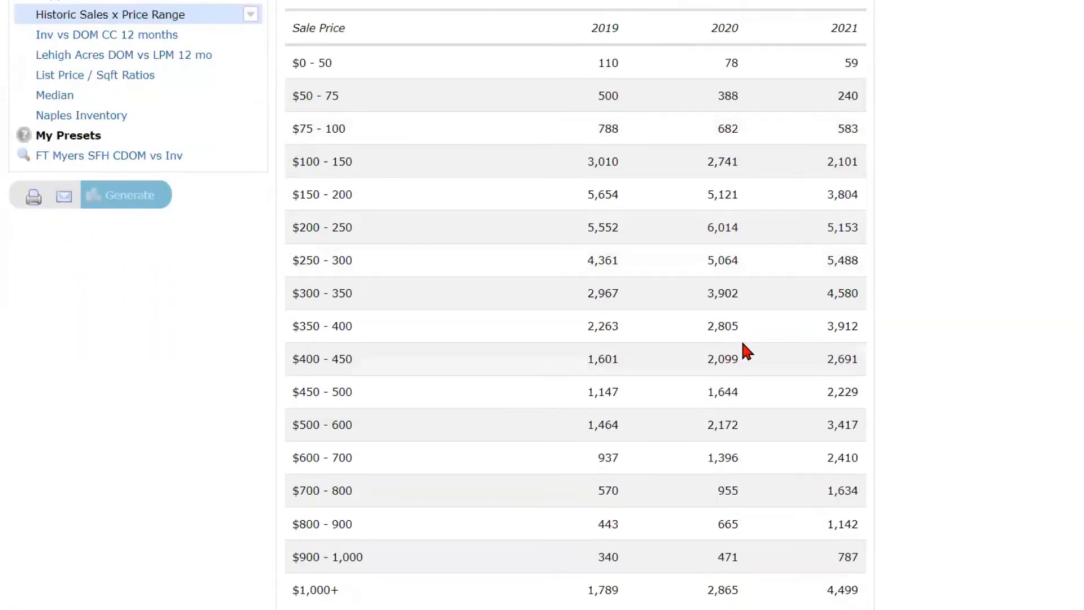
scroll(743, 342, "down", 2)
scroll(738, 342, "up", 3)
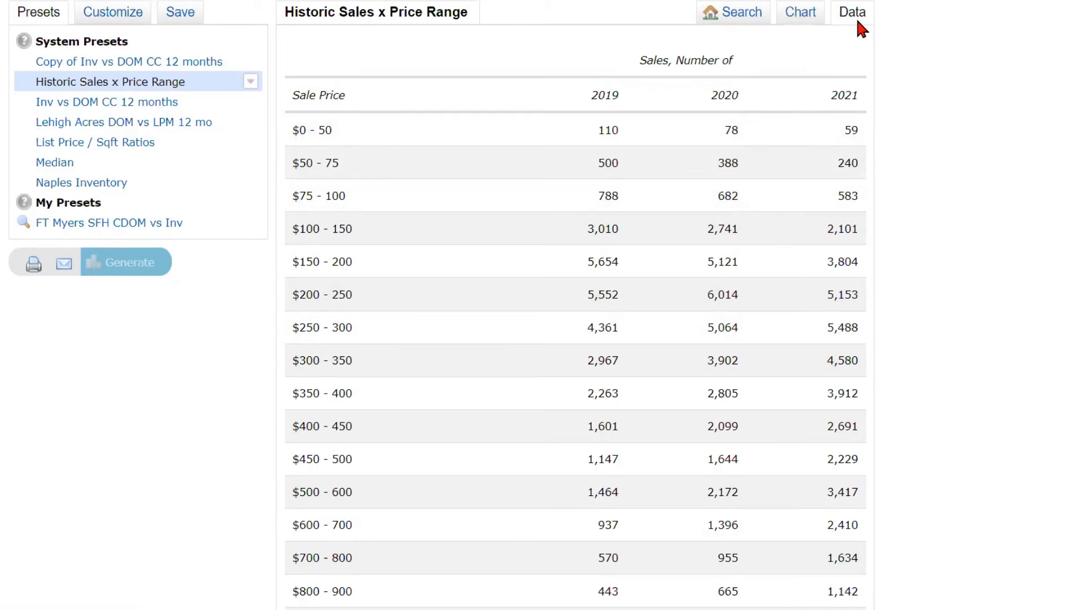
scroll(755, 155, "down", 4)
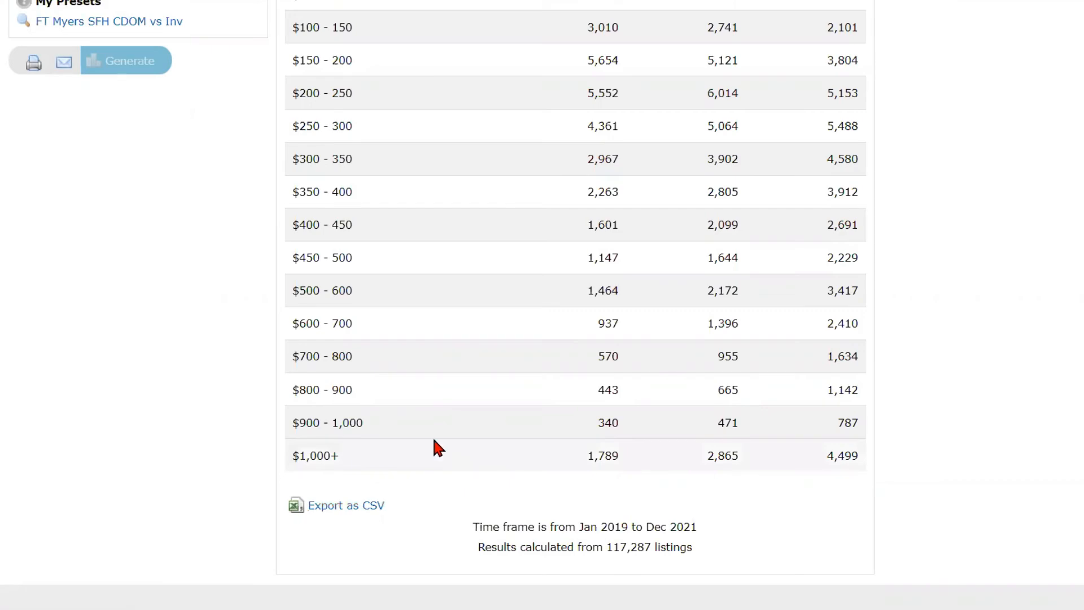
scroll(438, 432, "up", 5)
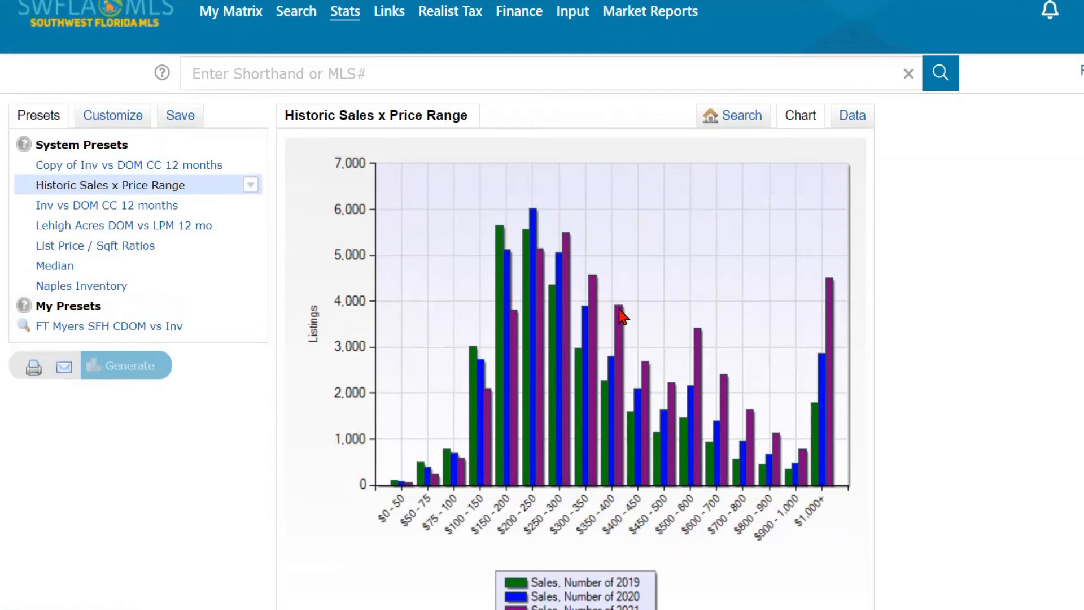
left_click(853, 117)
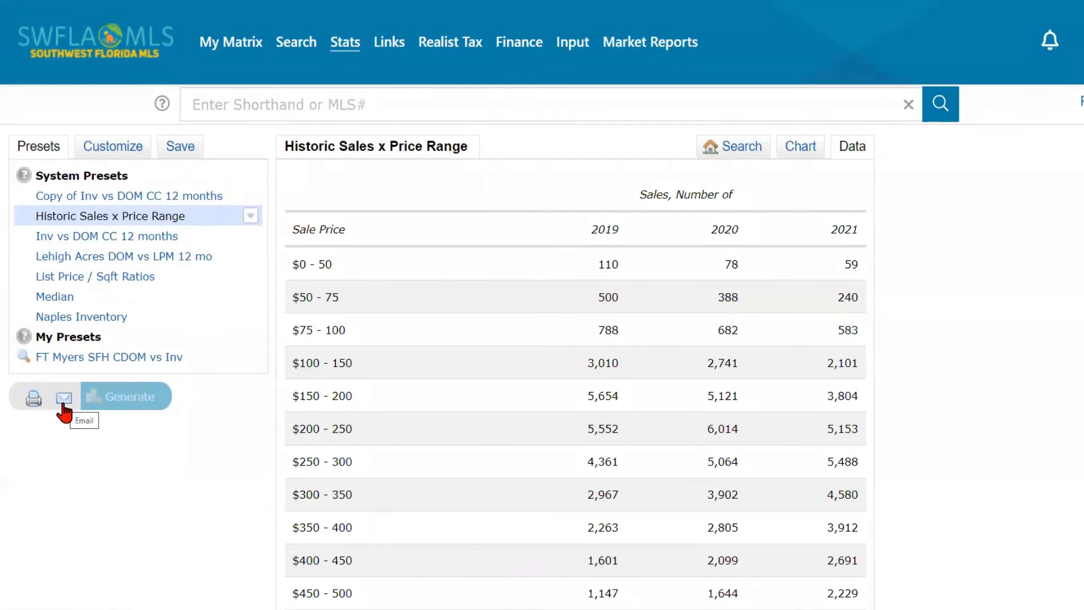
scroll(447, 371, "down", 1)
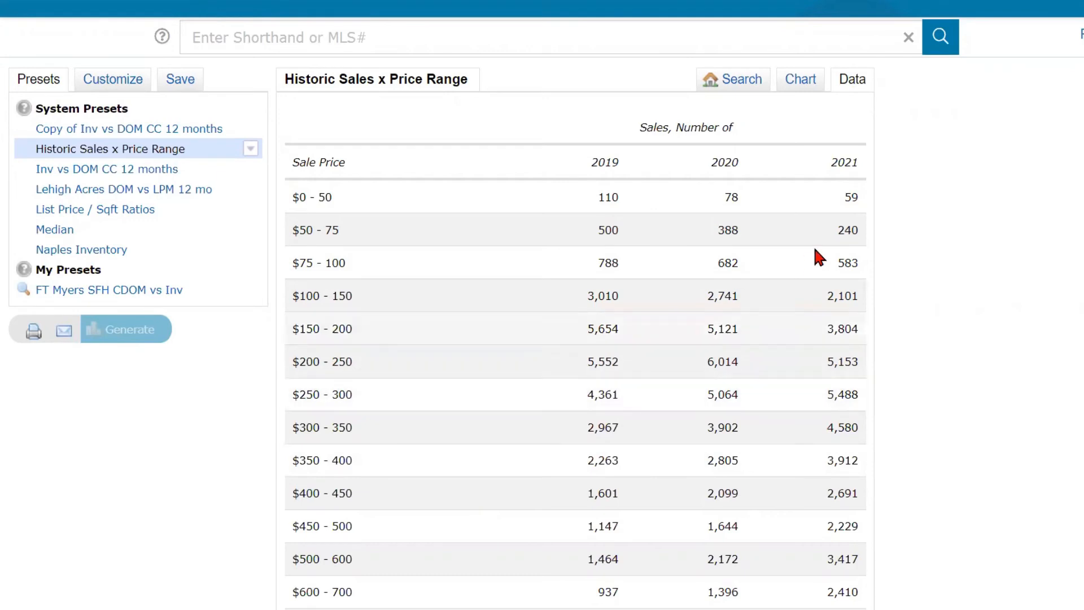
left_click(799, 74)
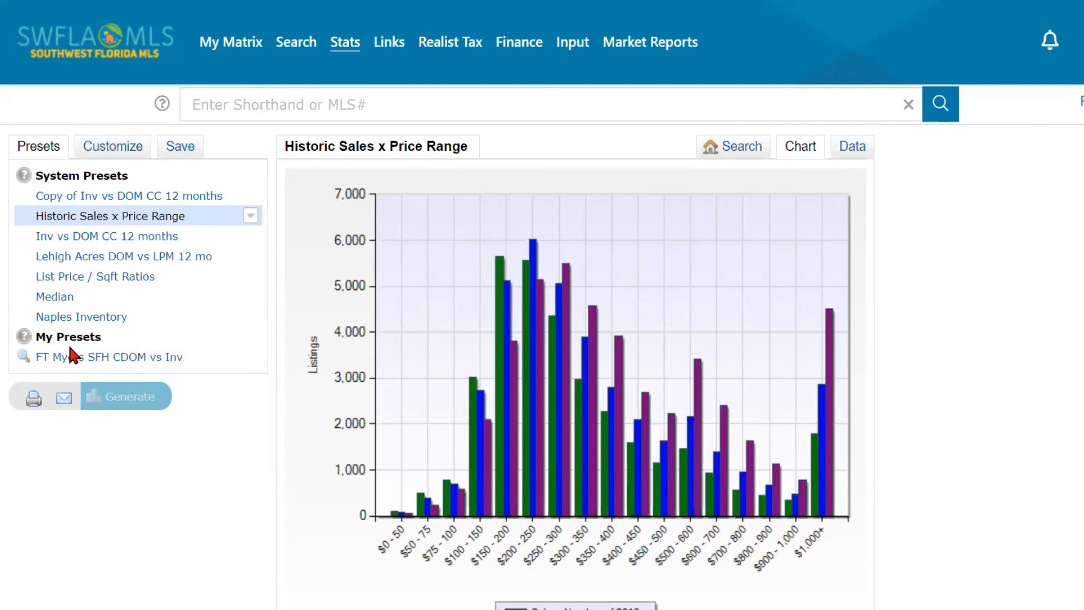
- Customize the report with a Past 12 Months time frame
left_click(120, 148)
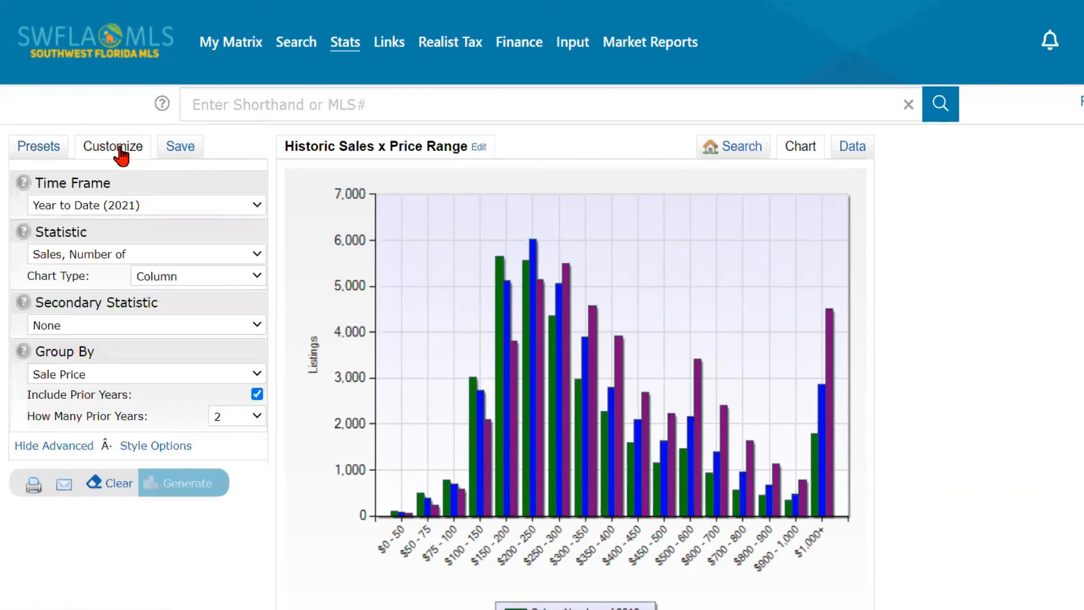
left_click(142, 206)
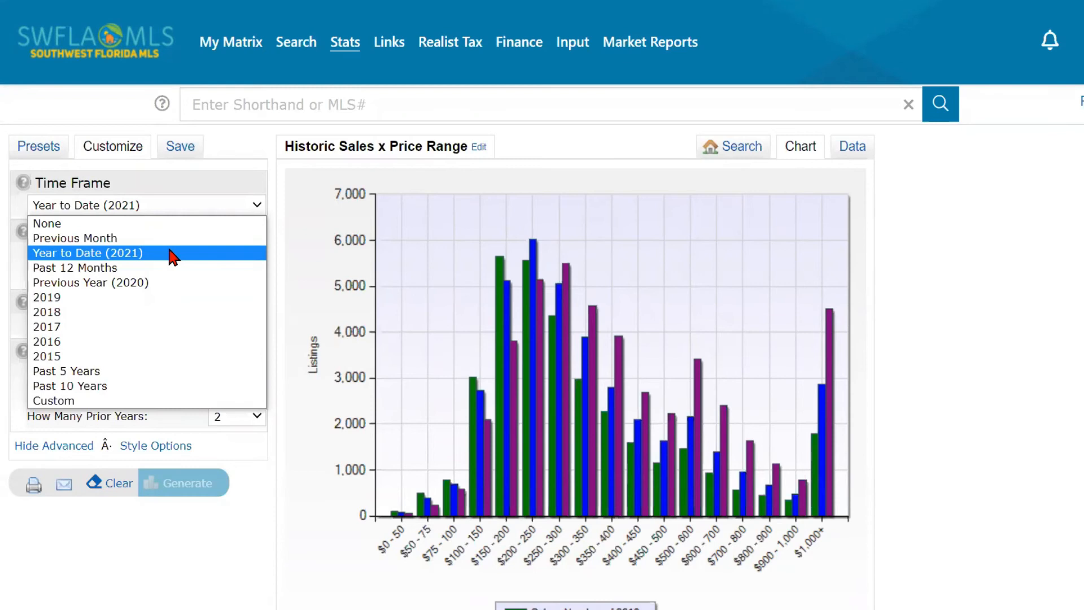
left_click(143, 270)
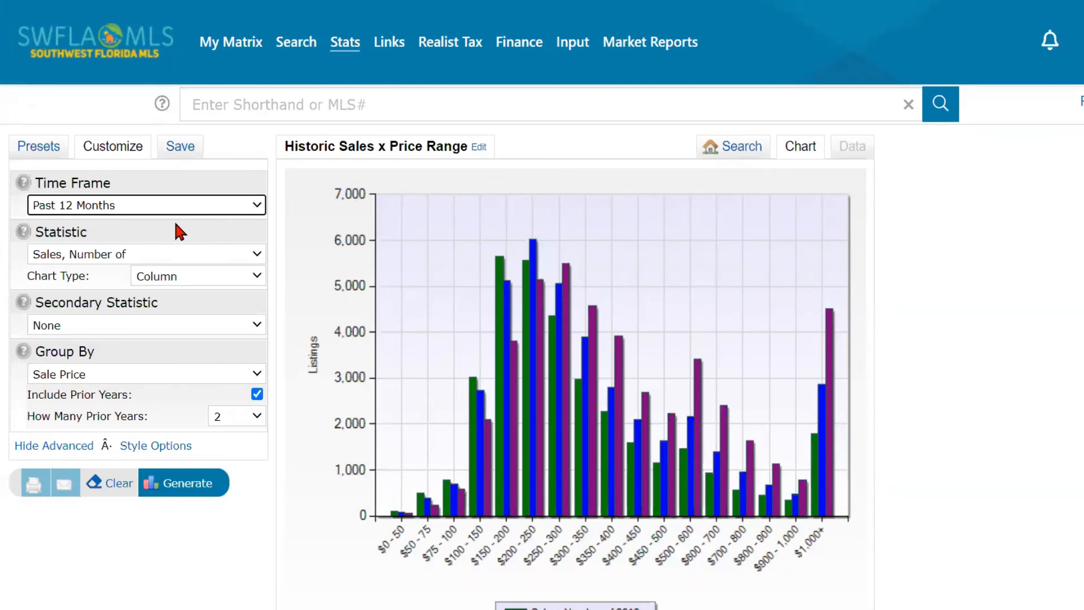
- Set the statistic to Sale Price, Average, keeping Column as the chart type
left_click(180, 255)
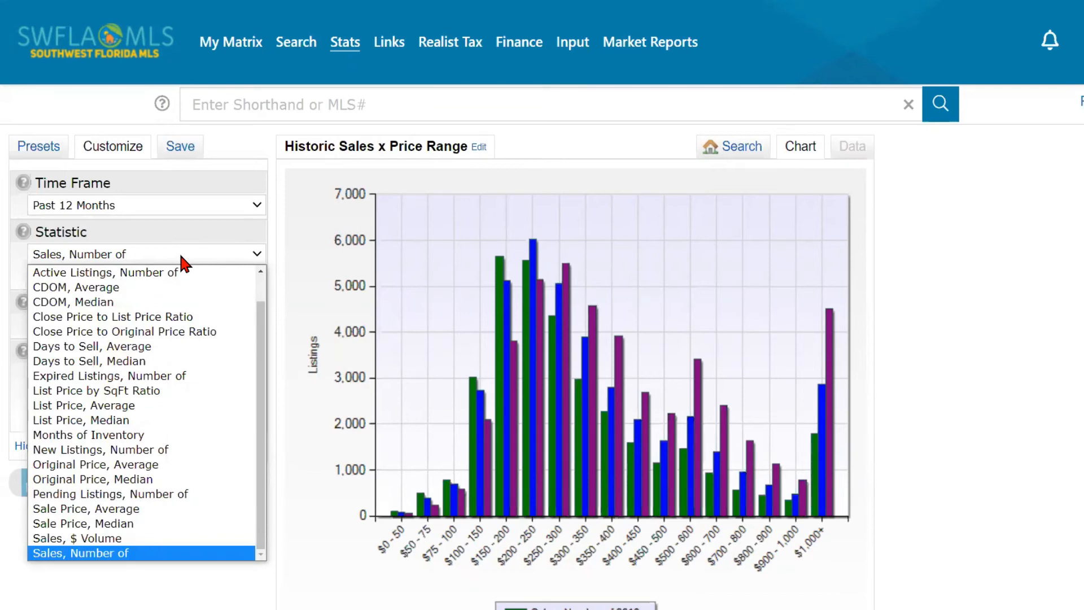
scroll(147, 280, "up", 1)
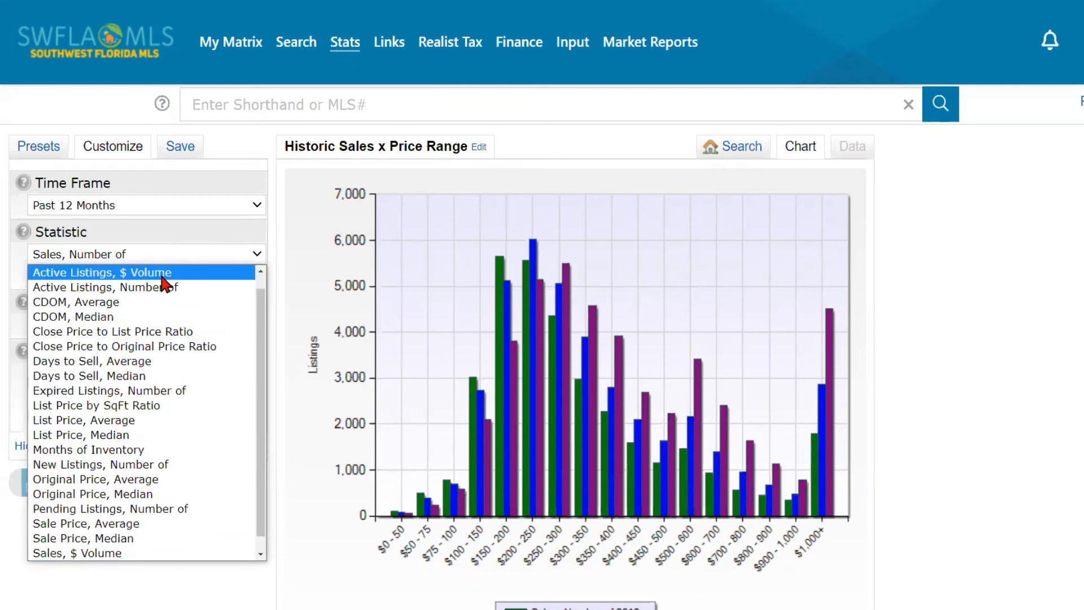
scroll(209, 332, "down", 1)
scroll(210, 335, "up", 2)
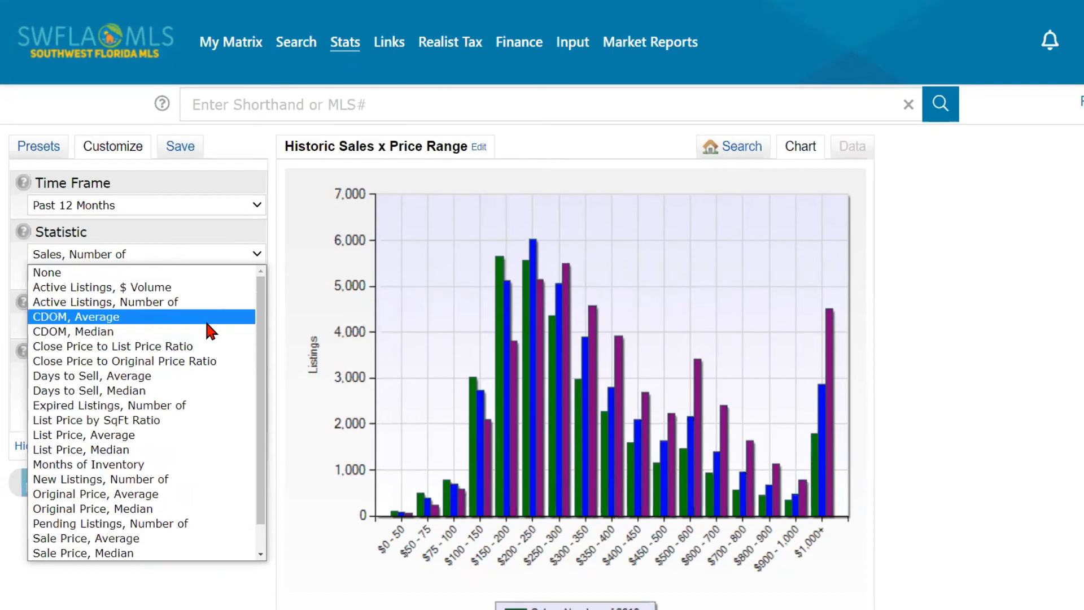
scroll(205, 320, "down", 2)
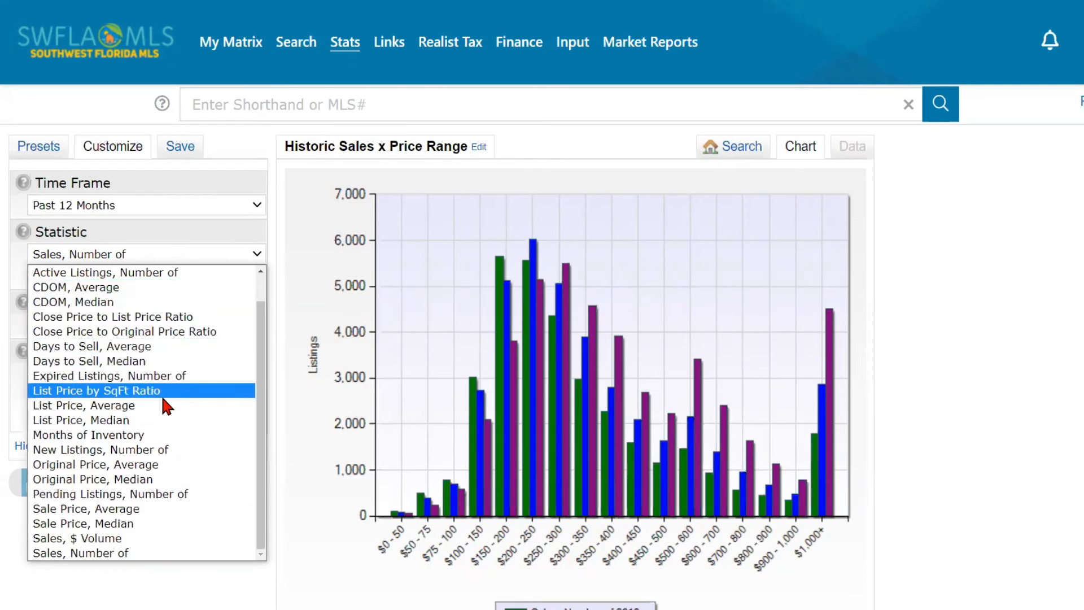
left_click(163, 509)
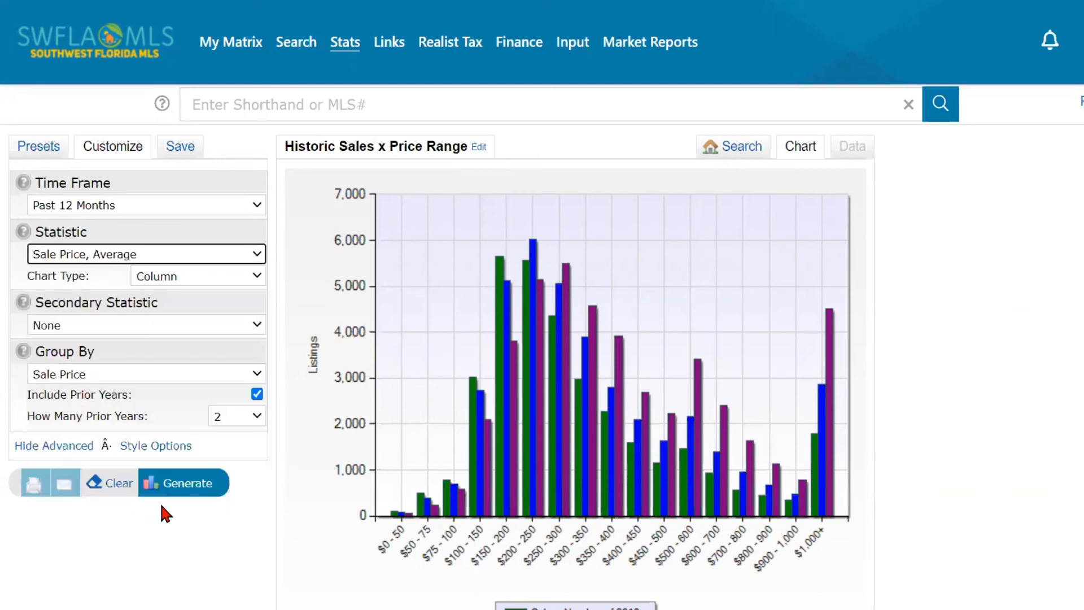
left_click(205, 279)
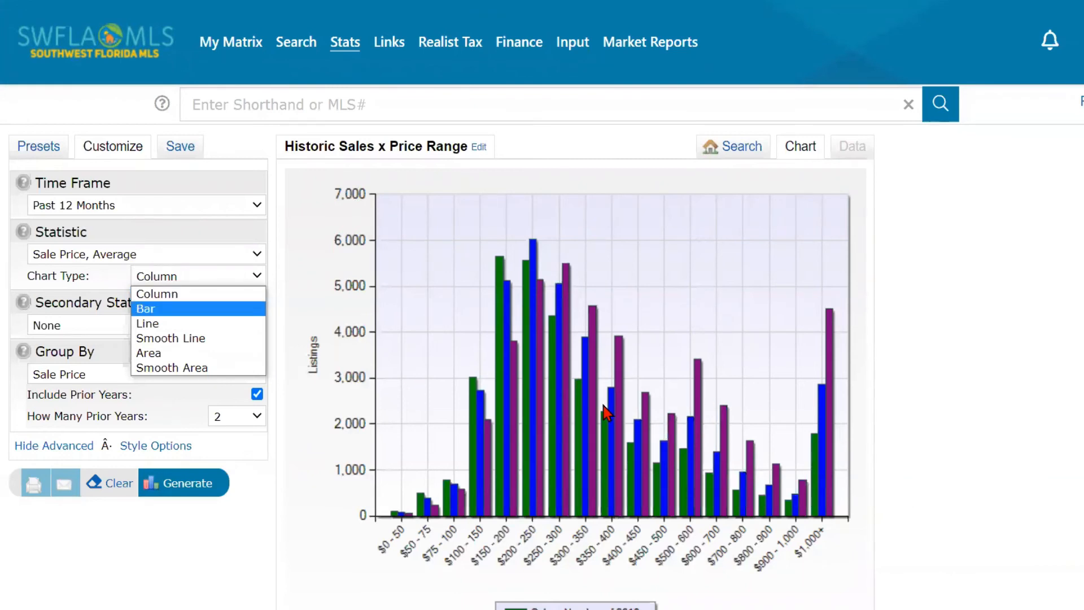
left_click(740, 152)
- Keep the Column chart type and add List Price, Average as the secondary statistic
left_click(740, 151)
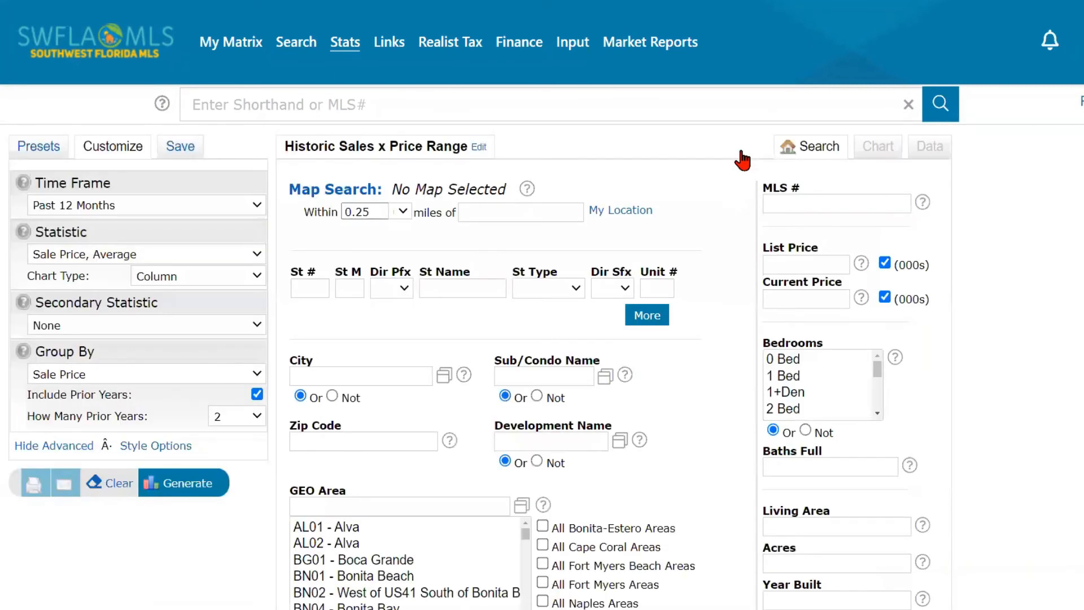
left_click(219, 276)
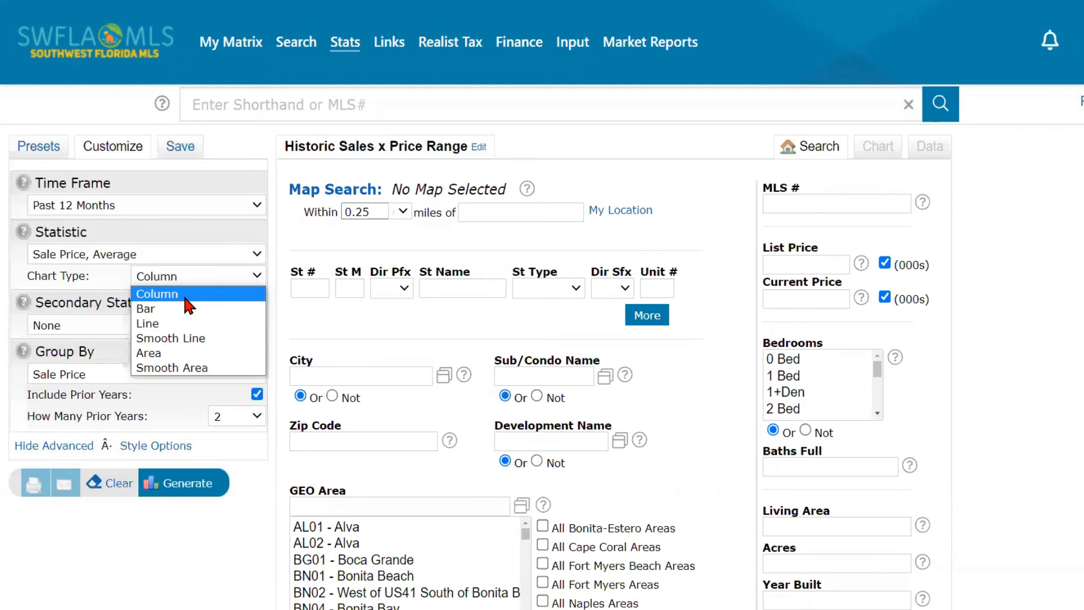
left_click(185, 299)
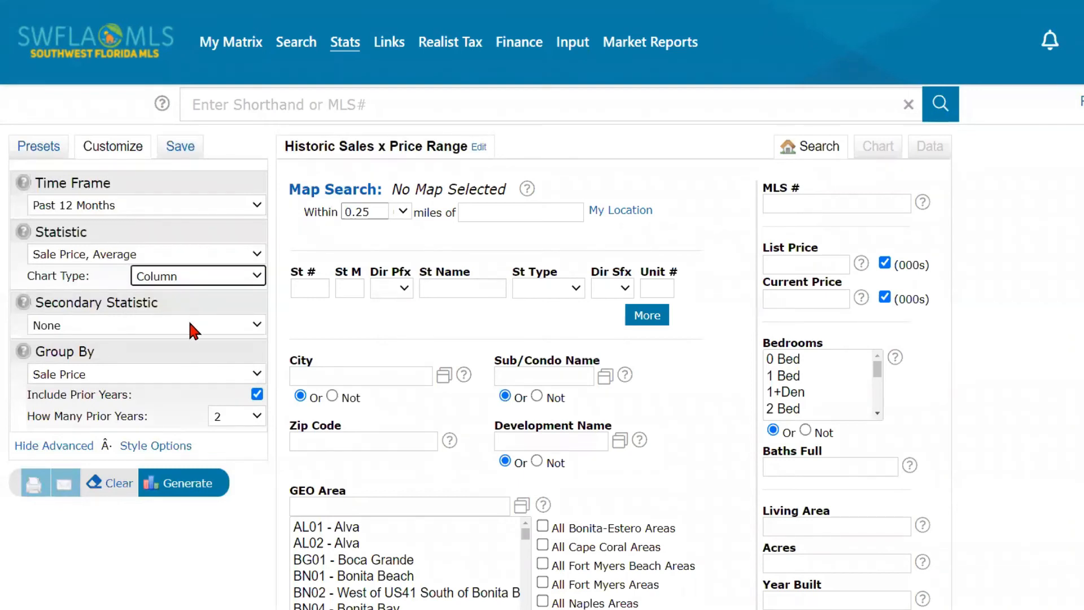
left_click(195, 328)
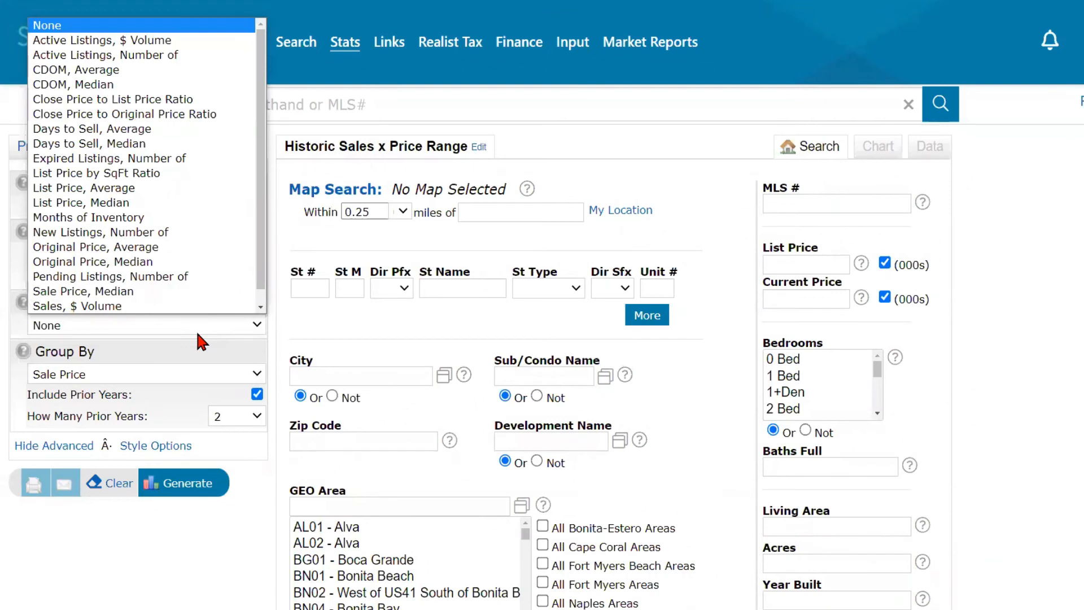
left_click(198, 338)
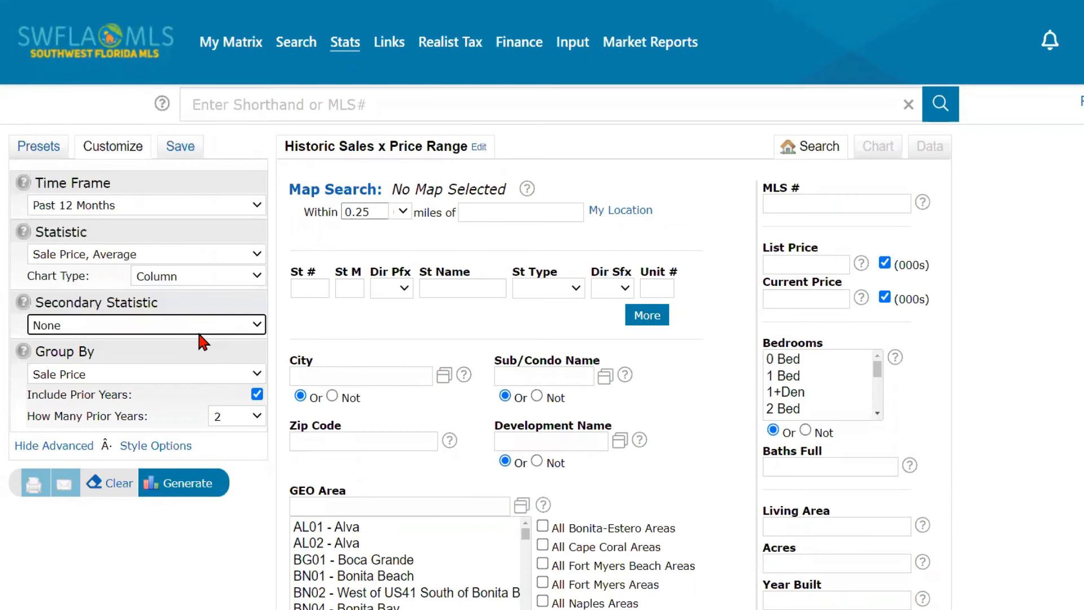
left_click(202, 337)
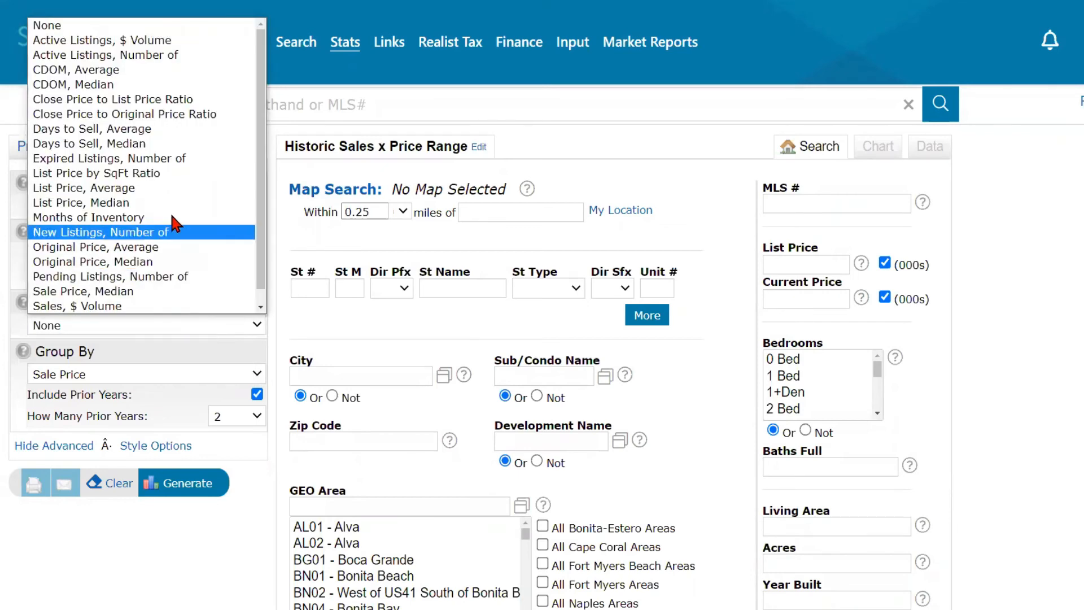
left_click(176, 191)
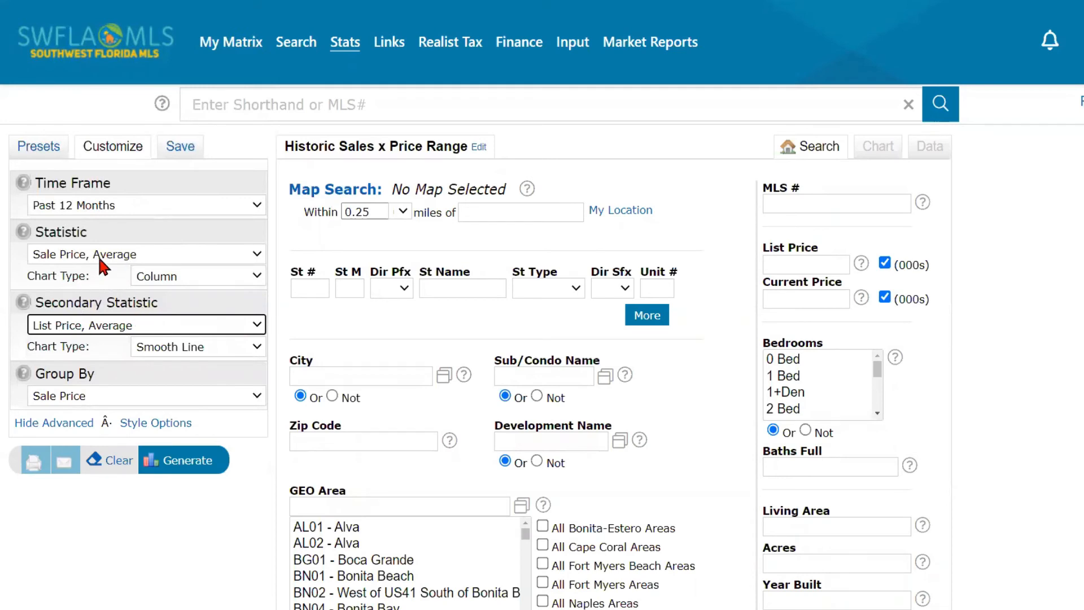
- Draw the secondary statistic as columns and group results by Month
left_click(231, 347)
left_click(213, 366)
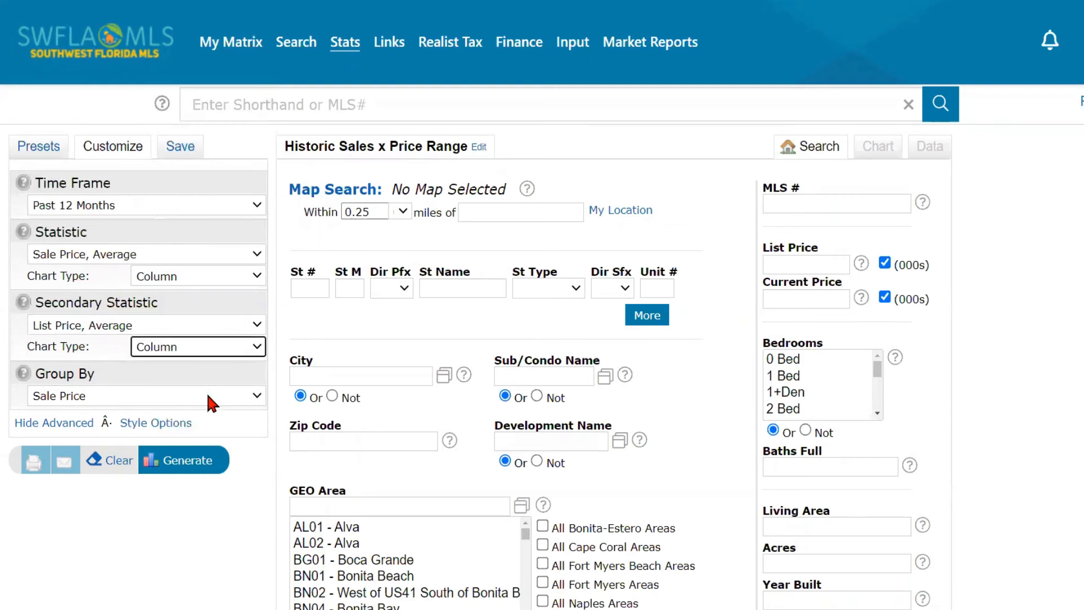
left_click(208, 395)
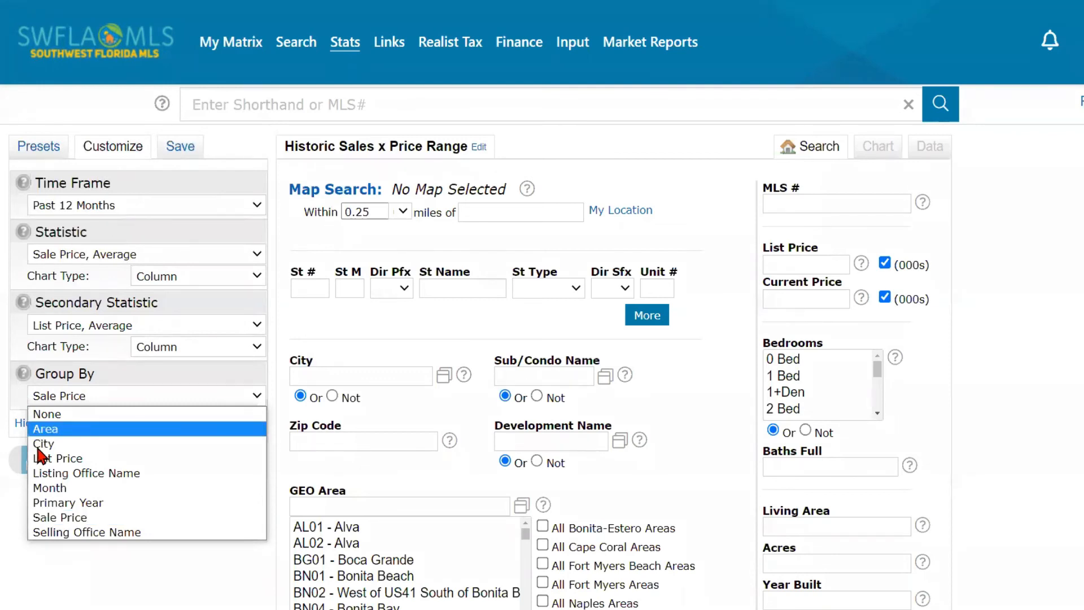
left_click(81, 487)
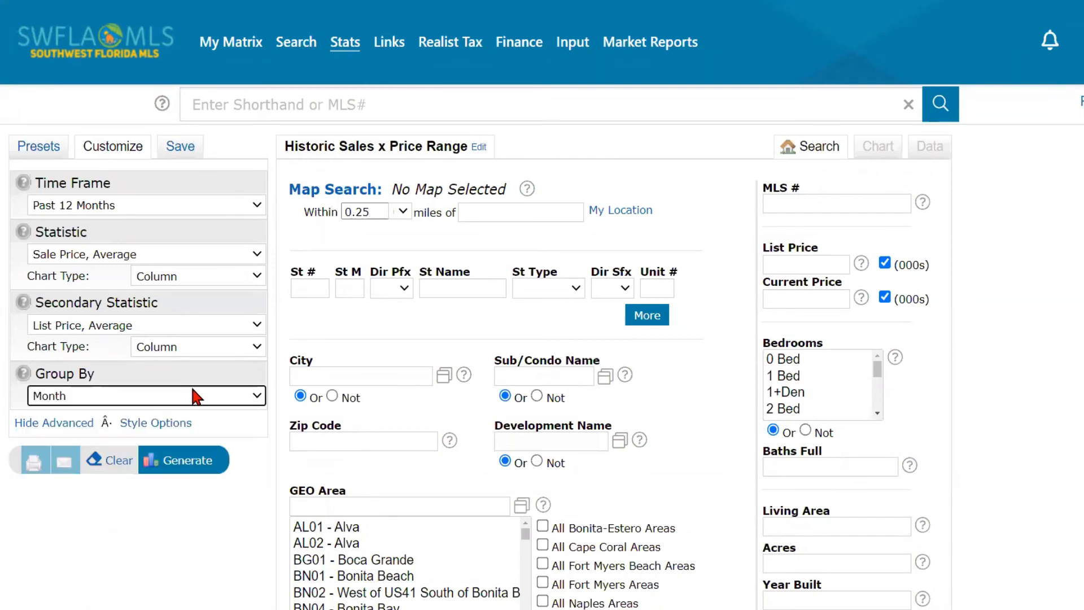
- Apply the Chocolate colour palette with a Cylinder fill style in the chart style options
left_click(183, 424)
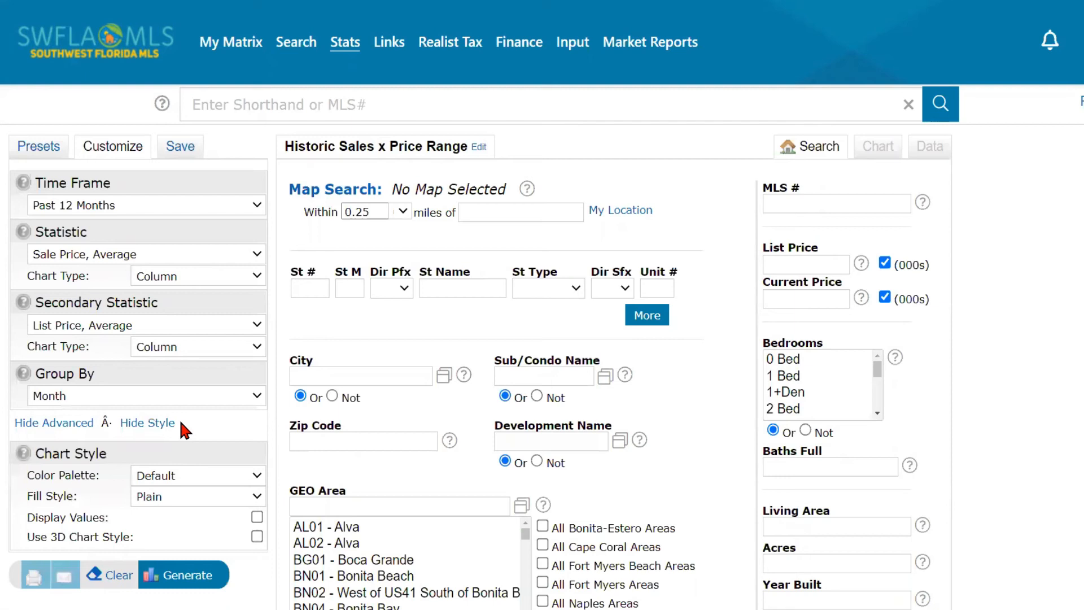
left_click(209, 475)
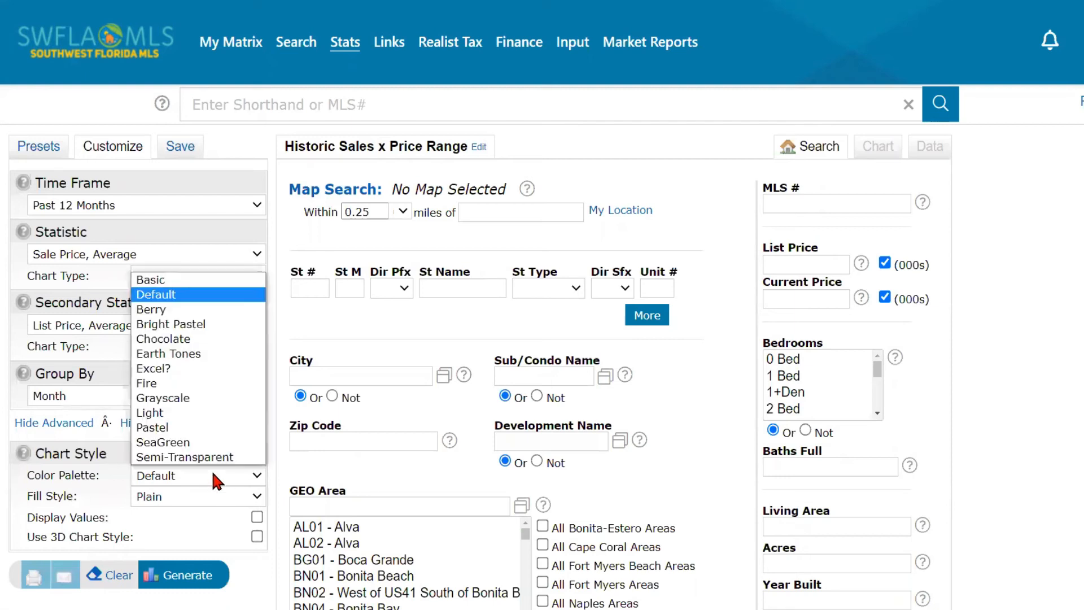
left_click(207, 339)
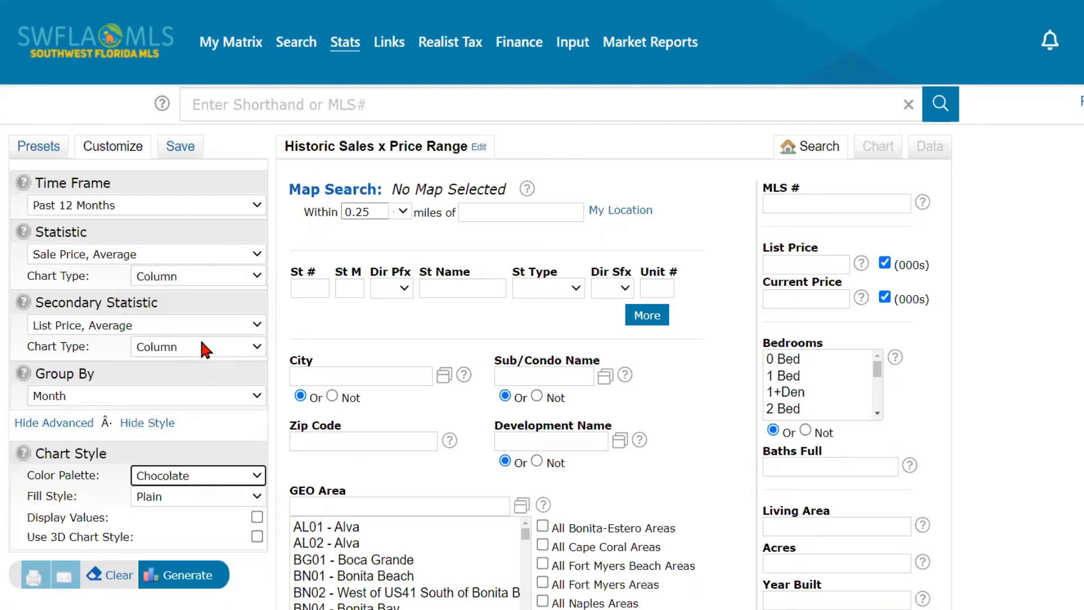
left_click(207, 497)
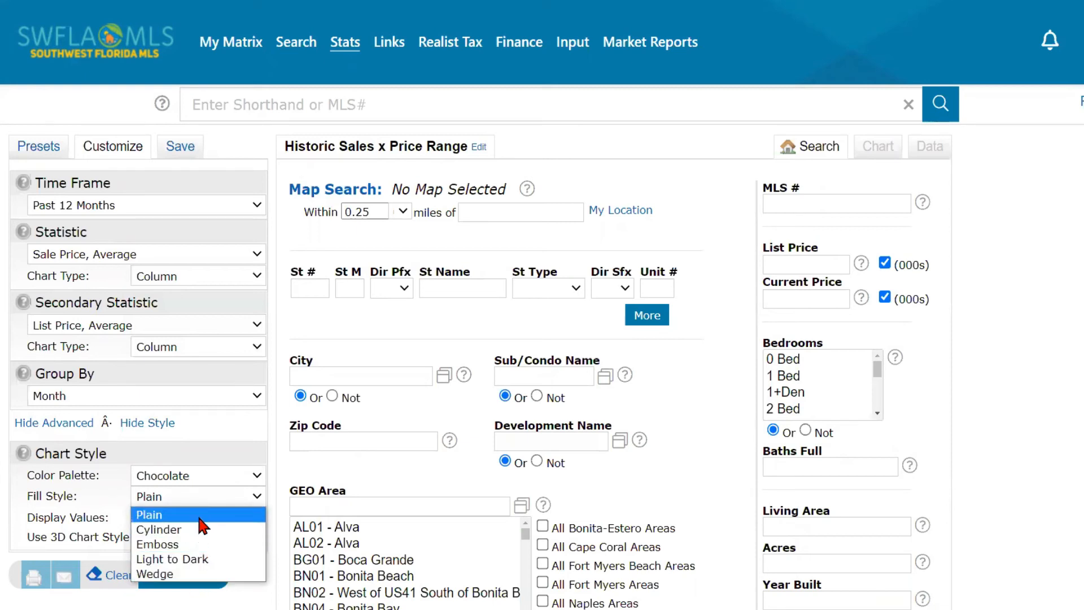
left_click(202, 532)
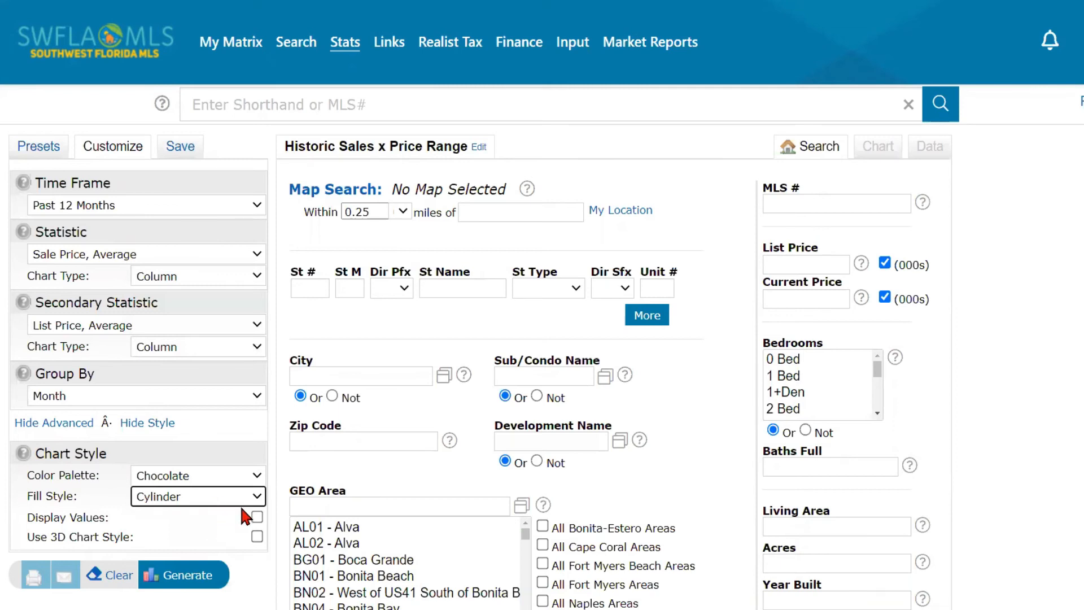
scroll(239, 478, "down", 1)
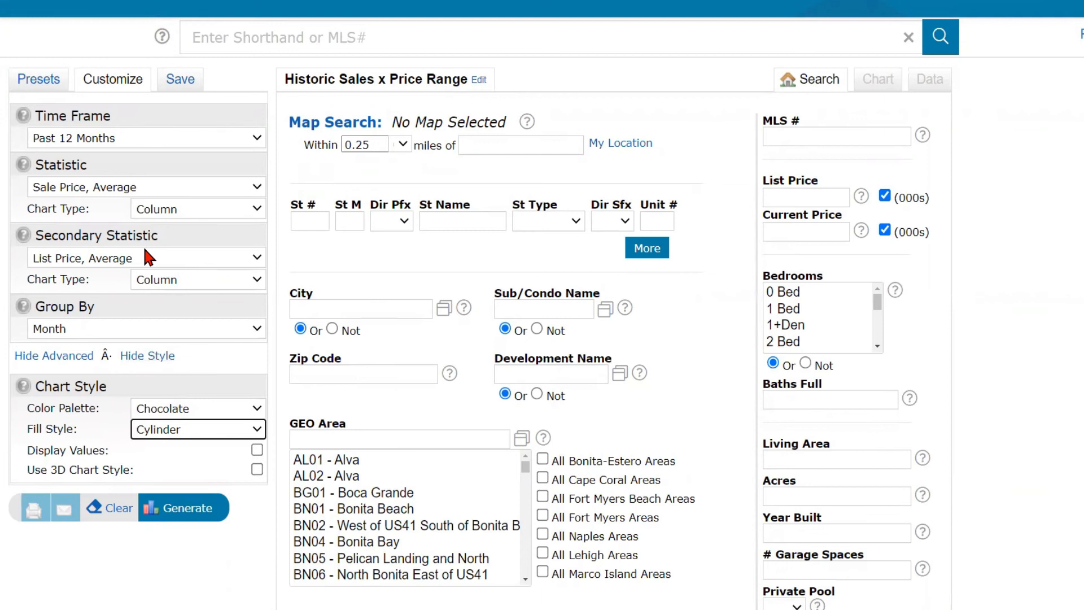
- Include All Lehigh Areas in the GEO Area criteria
left_click(543, 552)
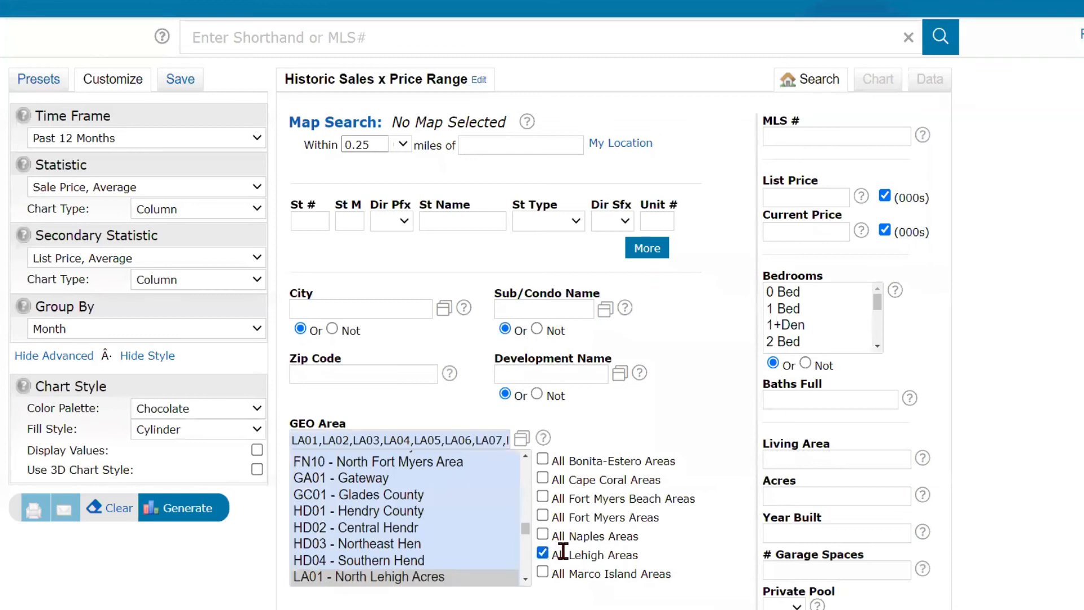
scroll(585, 489, "down", 1)
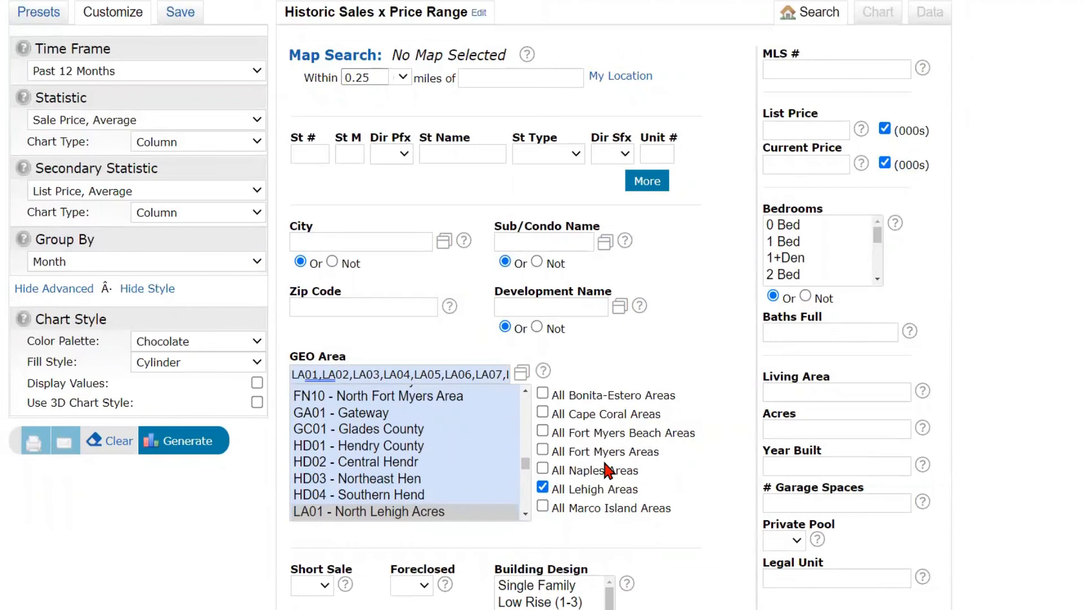
scroll(633, 450, "down", 2)
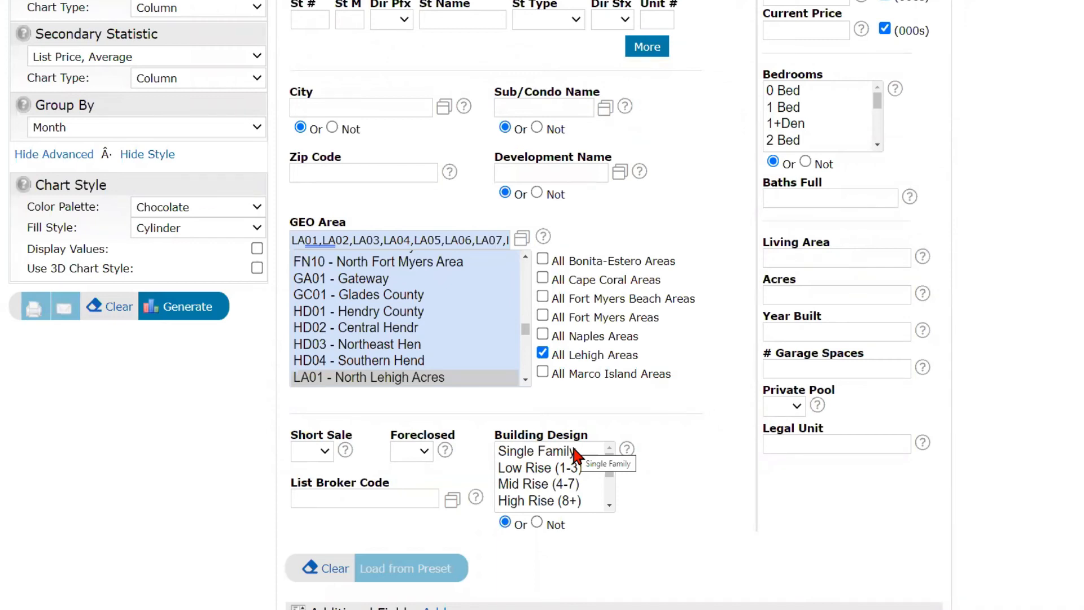
- Limit Building Design to Single Family and generate the chart
left_click(574, 452)
scroll(605, 499, "down", 1)
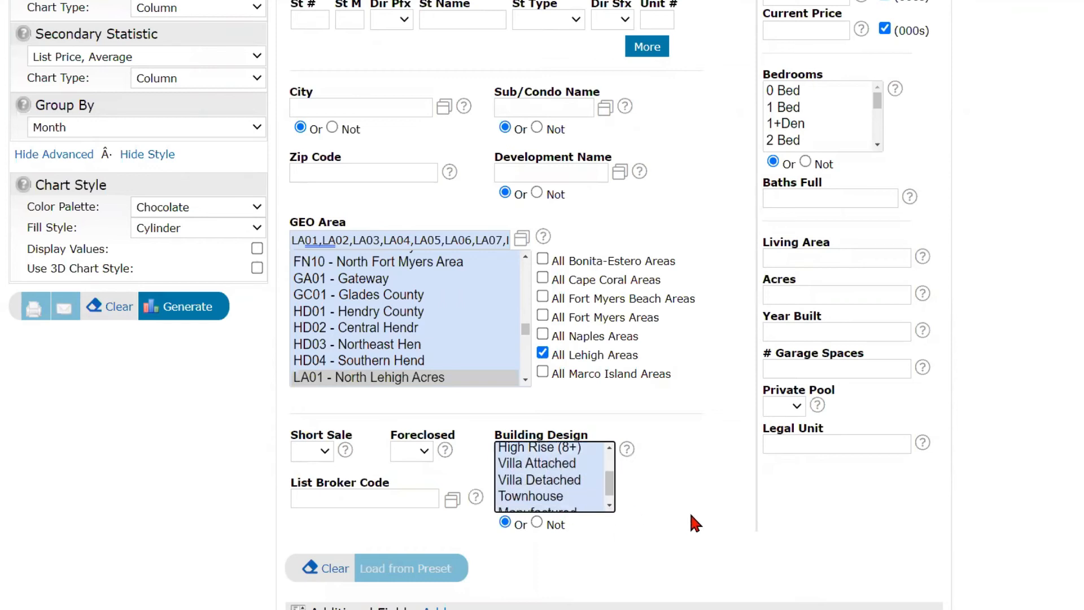
scroll(690, 502, "up", 1)
scroll(813, 398, "up", 3)
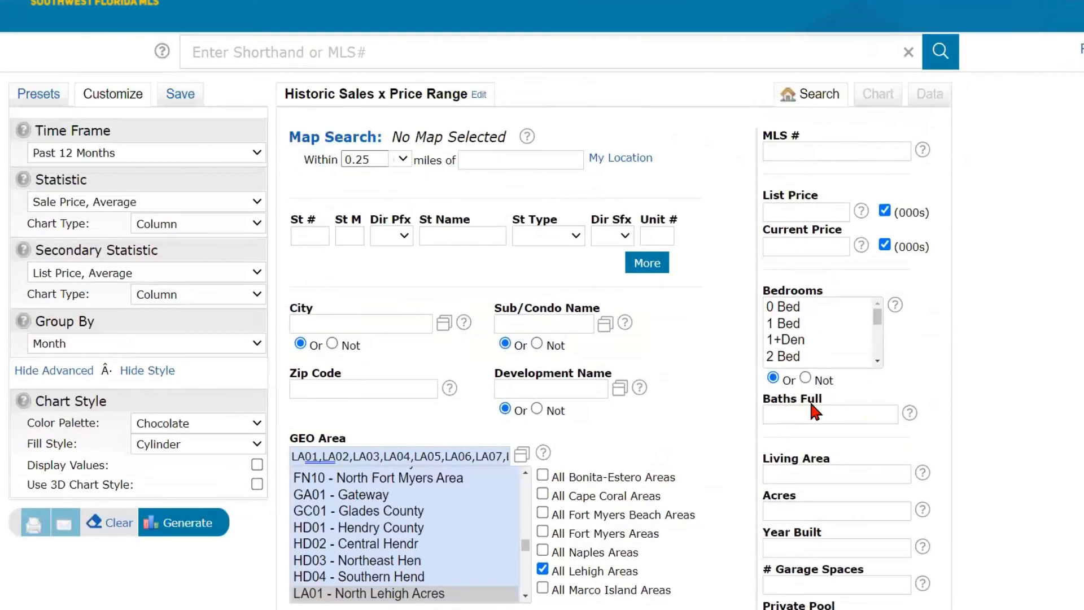
scroll(862, 397, "down", 2)
scroll(1008, 389, "down", 3)
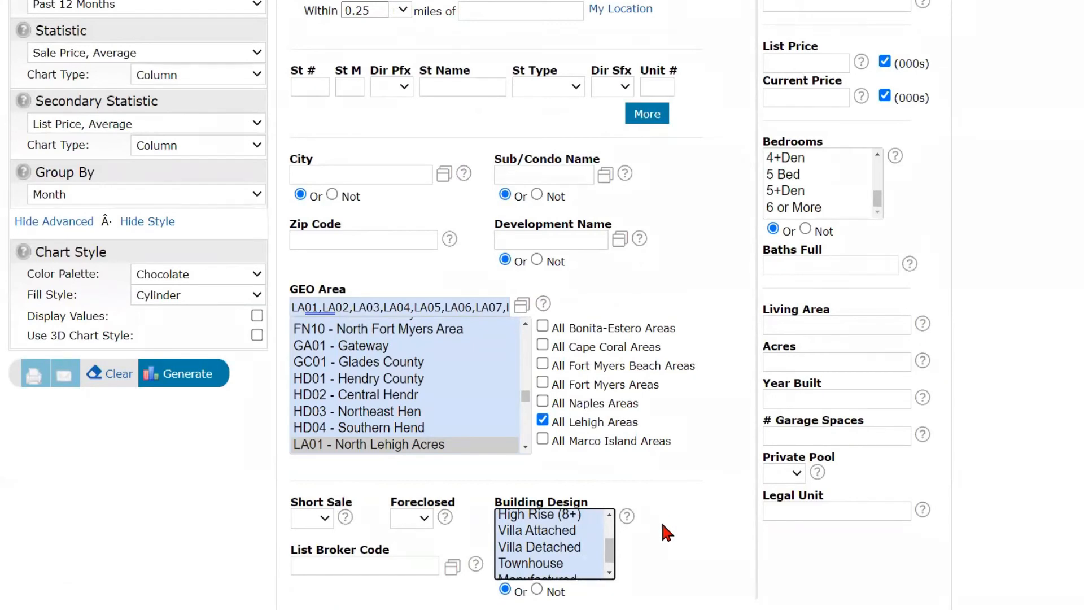
left_click_drag(610, 544, 610, 523)
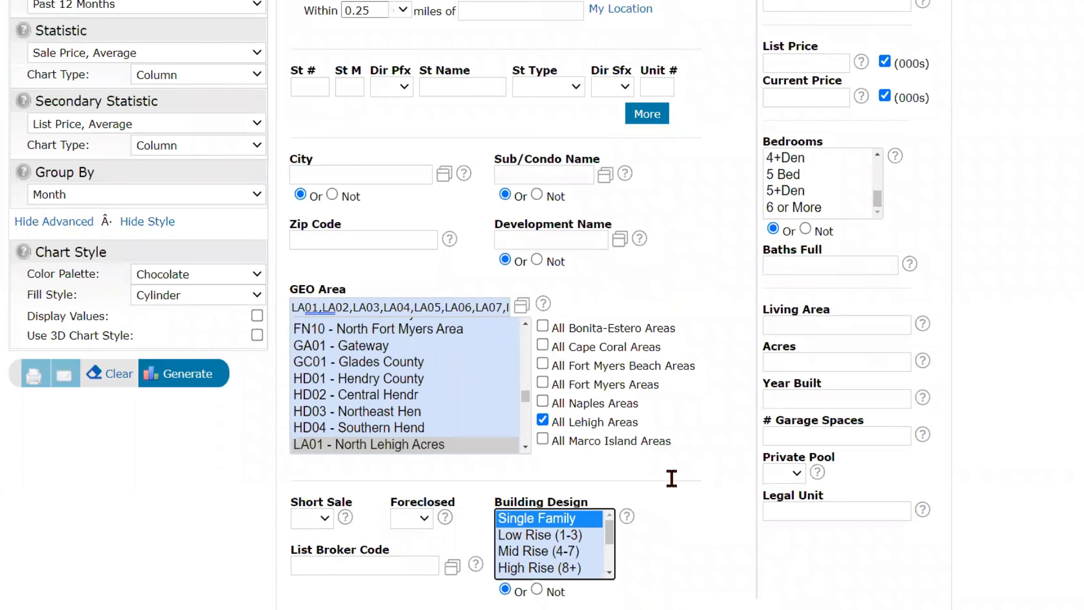
scroll(271, 412, "up", 1)
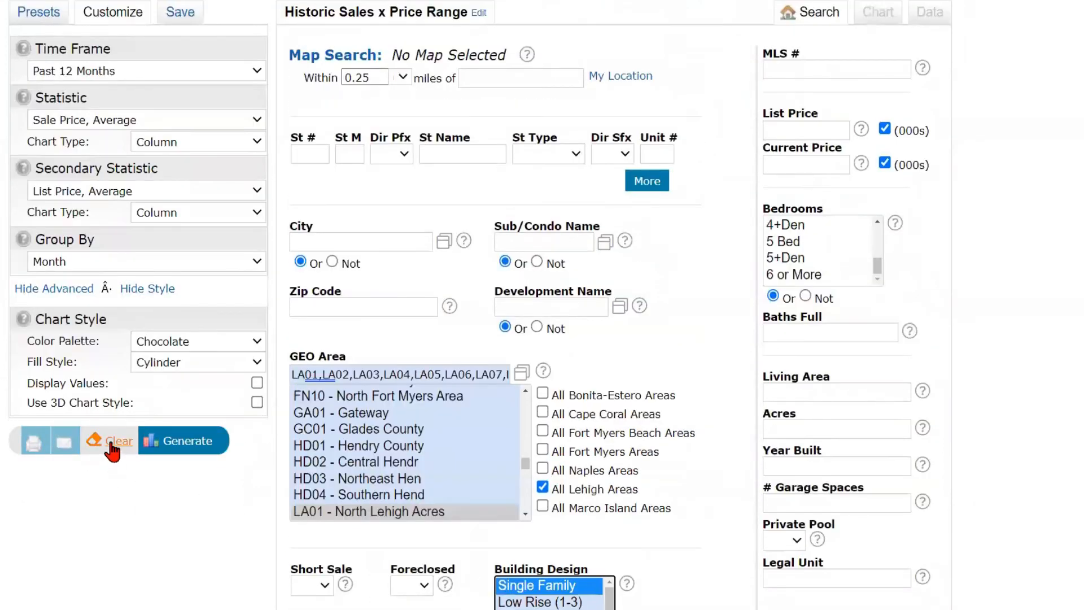
left_click(192, 443)
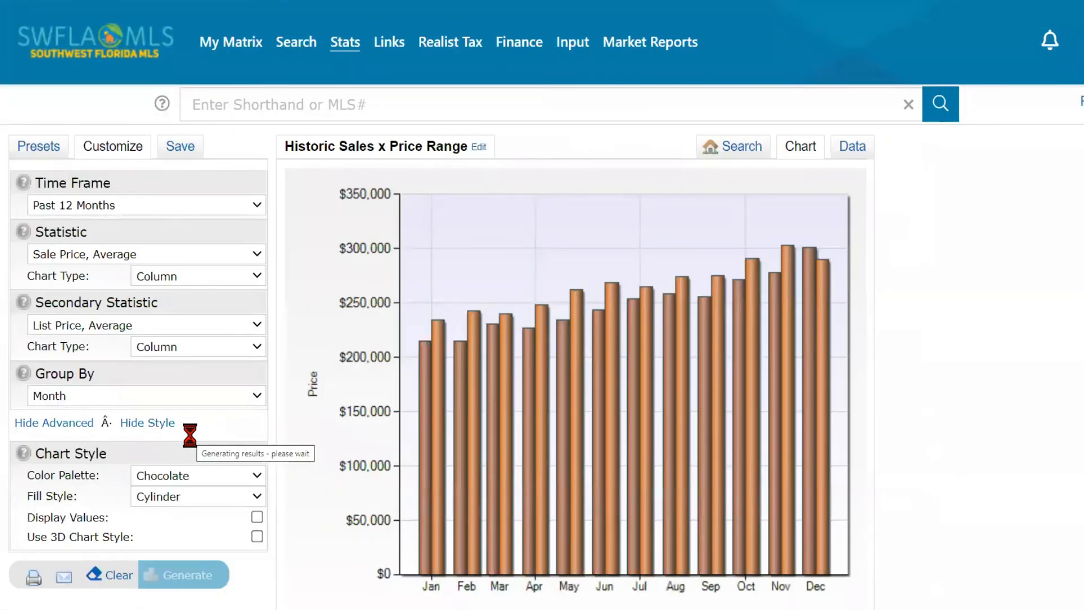
- Keep the Chocolate palette and review the monthly average sale and list price cylinder chart
left_click(222, 474)
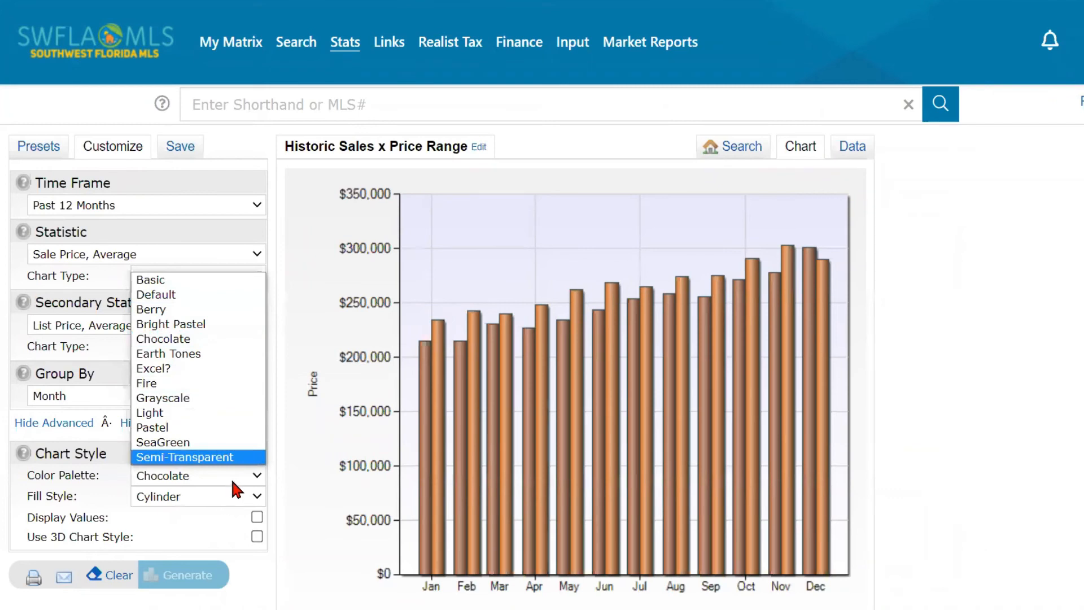
left_click(231, 478)
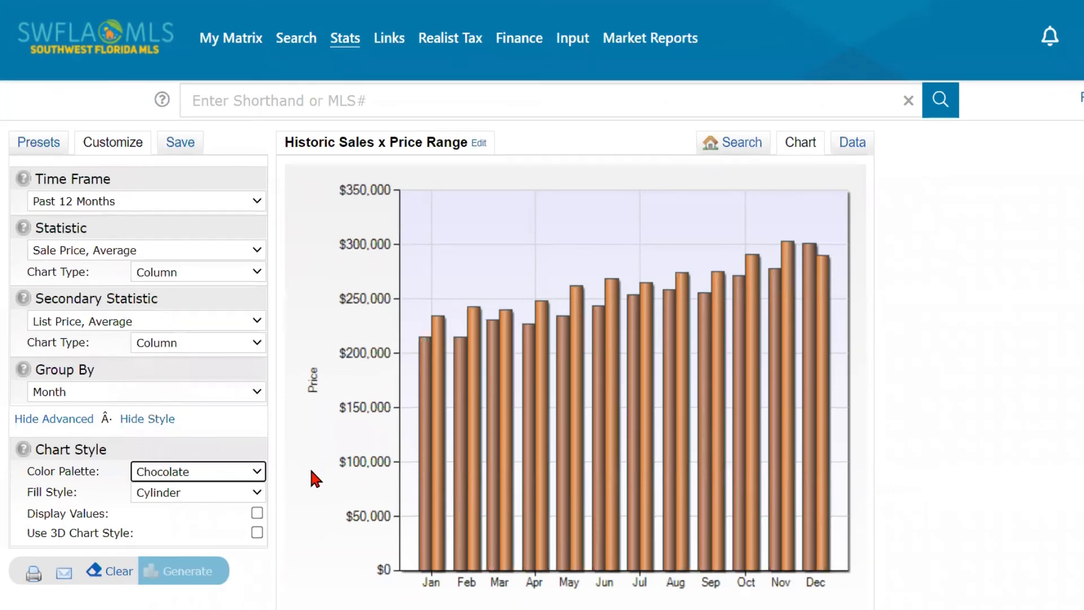
scroll(311, 470, "down", 2)
scroll(311, 470, "up", 1)
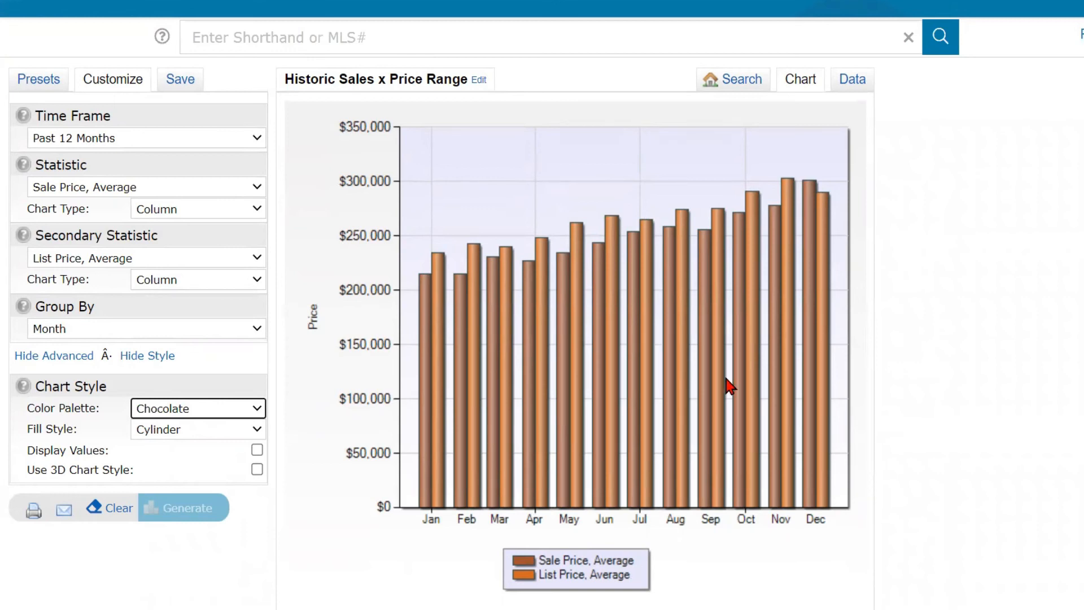
scroll(728, 382, "down", 1)
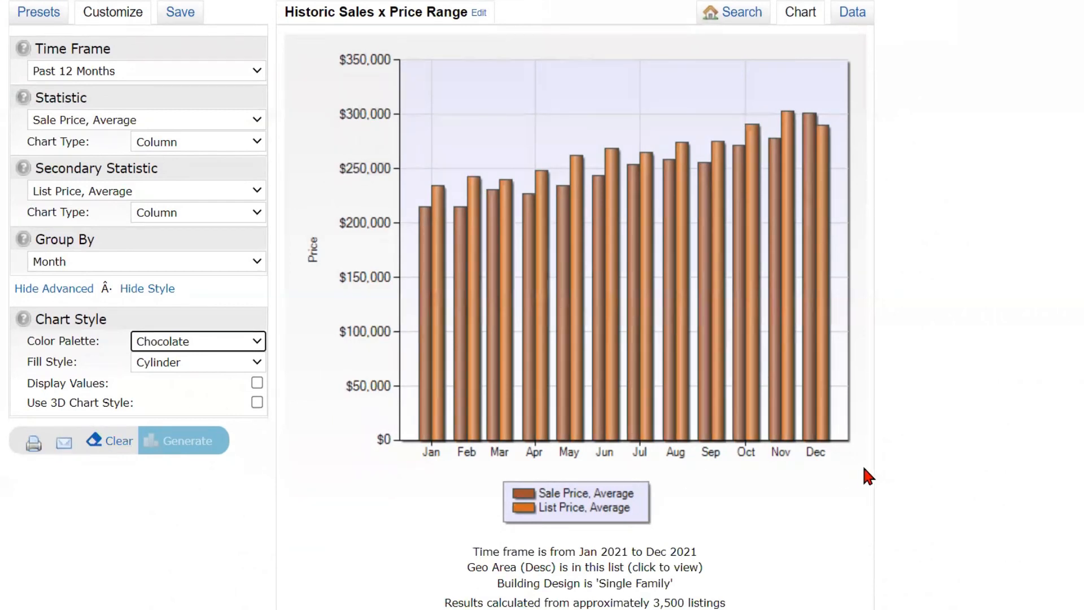
scroll(863, 391, "up", 2)
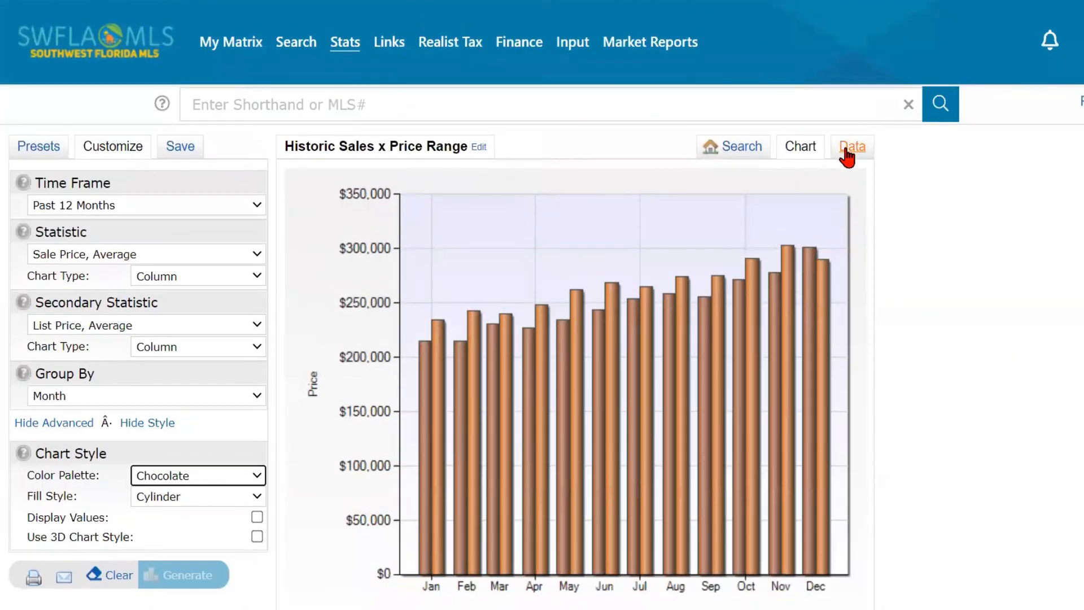
- View the monthly average sale and list prices as a data table and export them as CSV
left_click(848, 157)
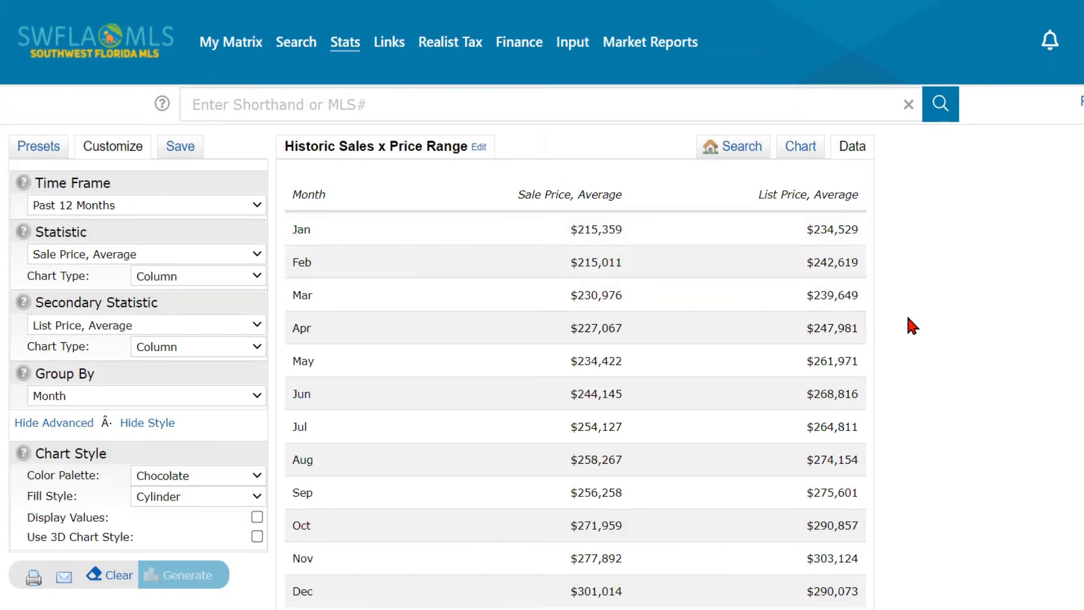
scroll(907, 317, "down", 3)
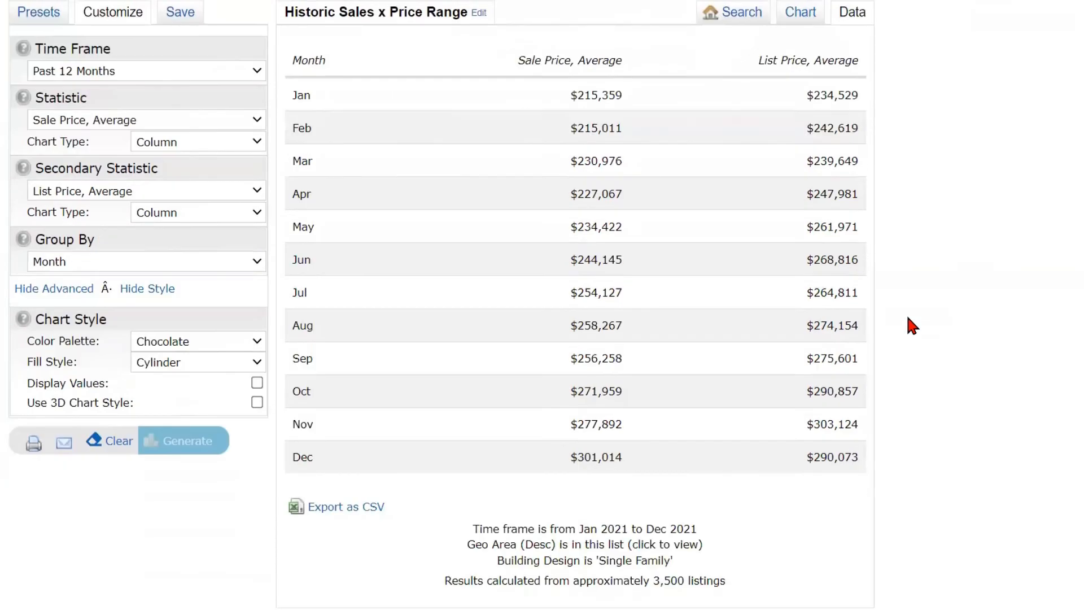
scroll(901, 339, "up", 1)
left_click(358, 508)
scroll(241, 452, "up", 1)
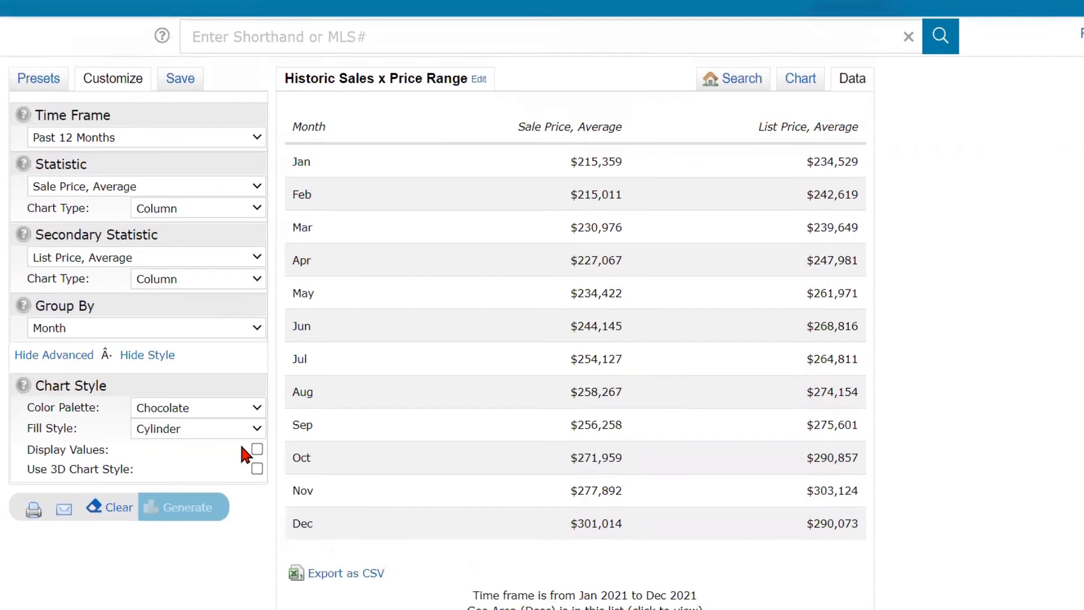
- Save the report as the system preset 'LP to SP Ratio'
left_click(182, 80)
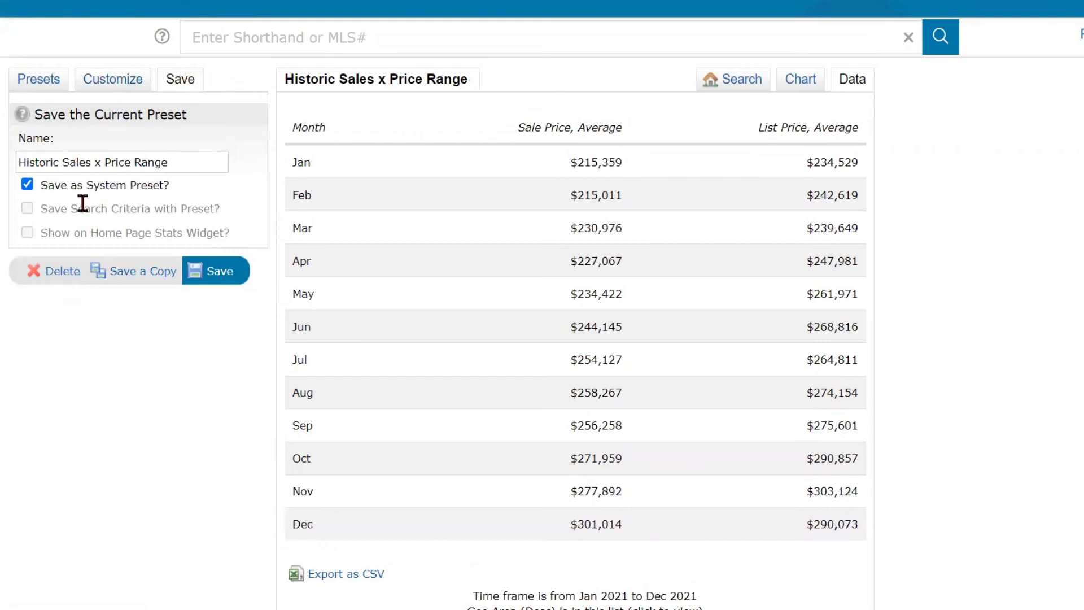
triple_click(140, 162)
type("LP")
type("to SP Ratio")
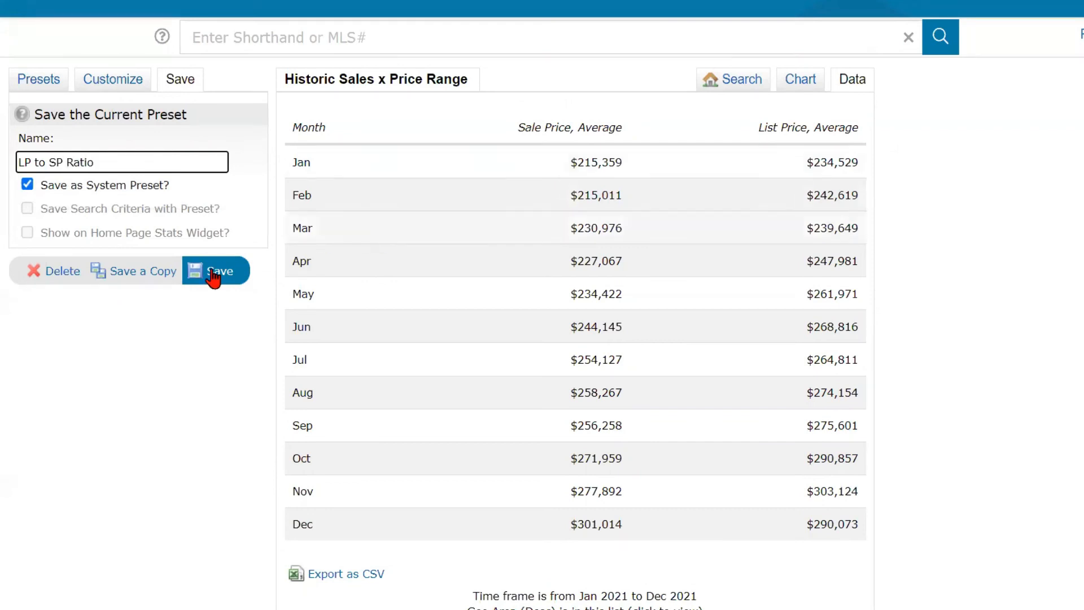
left_click(153, 276)
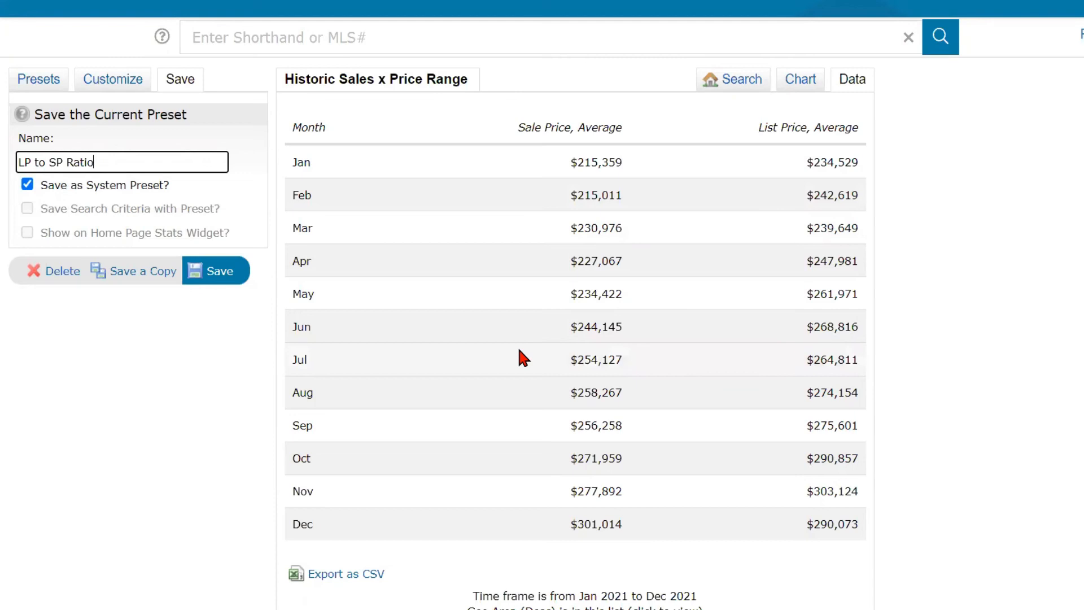
left_click(210, 274)
- Save and load the LP to SP Ratio preset, then return to the PowerPoint slide show
left_click(210, 274)
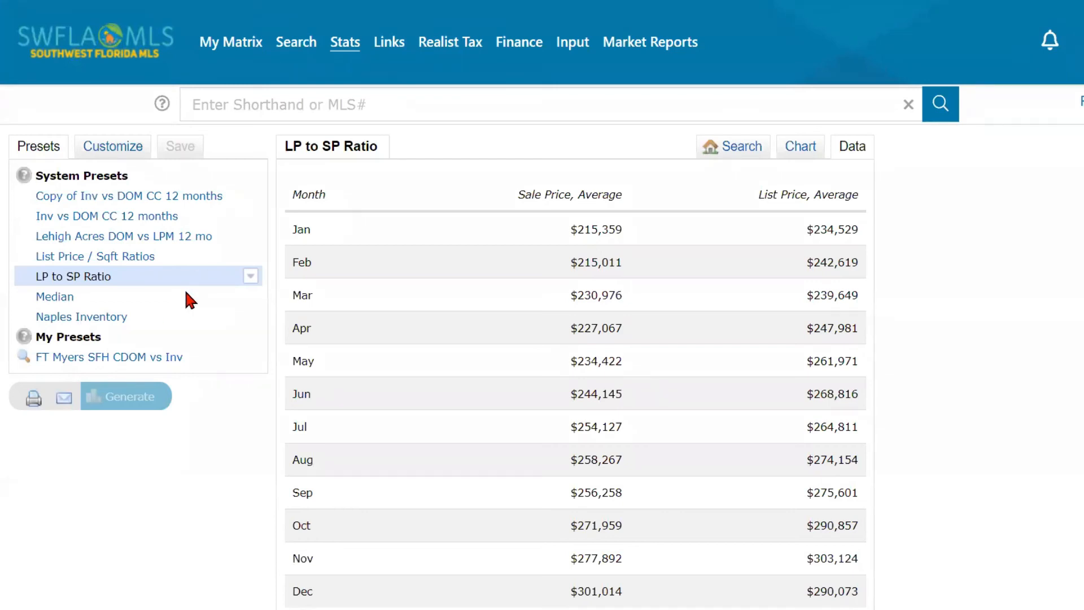
left_click(100, 288)
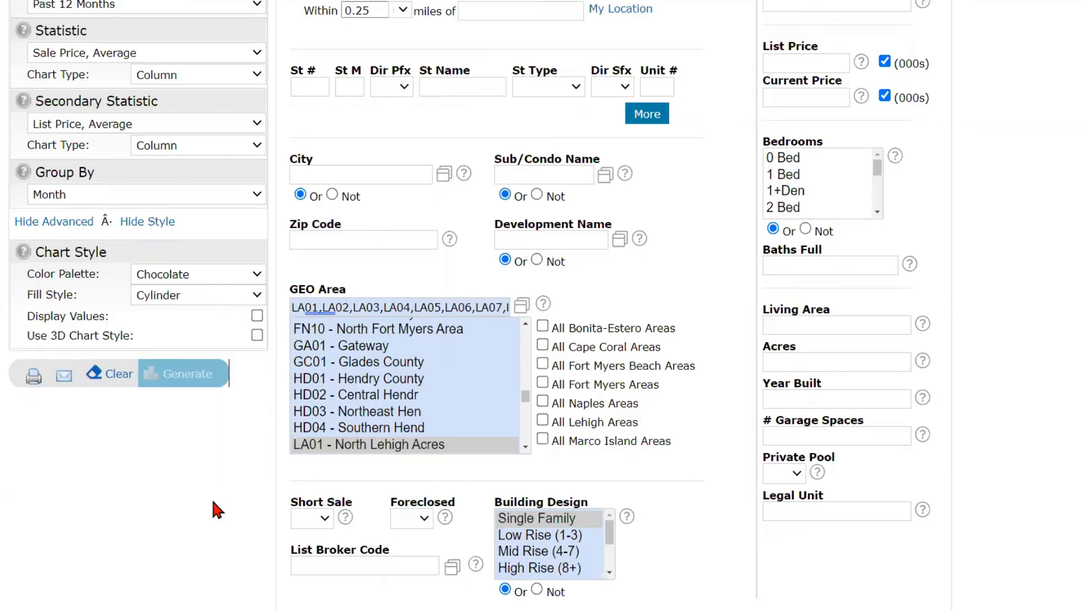
mouse_move(425, 609)
left_click(266, 570)
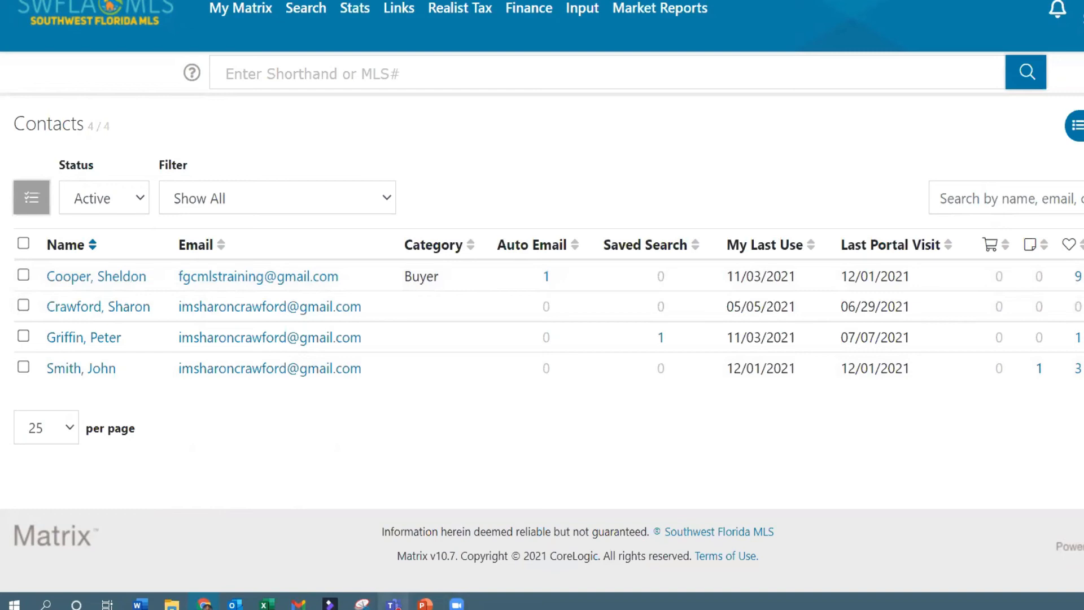
mouse_move(425, 603)
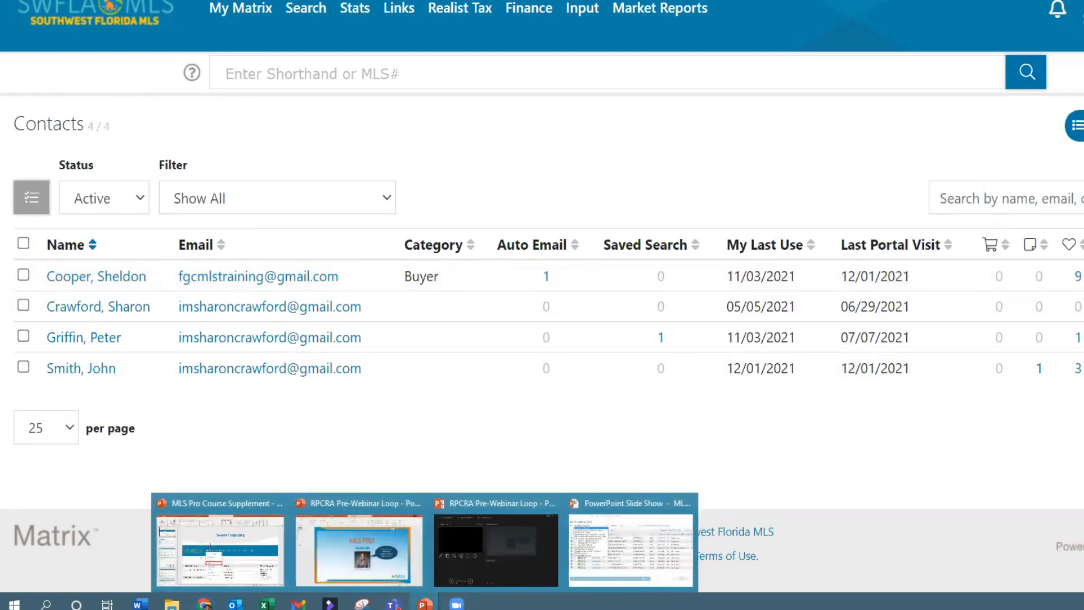
left_click(631, 567)
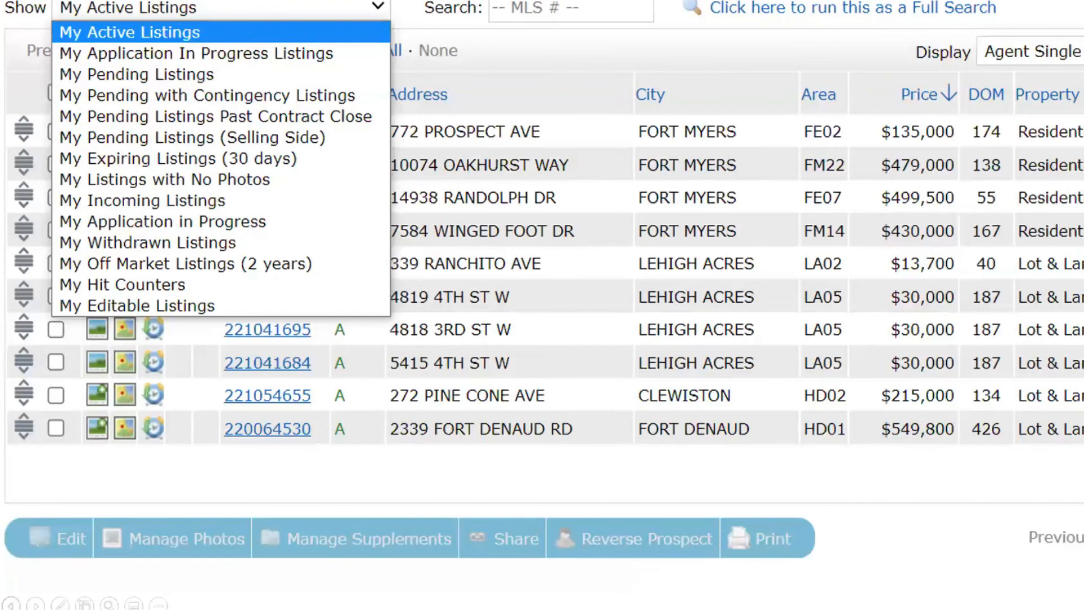
- Go back one slide to the Reverse Prospecting slide showing My Listings under My Matrix
left_click(11, 605)
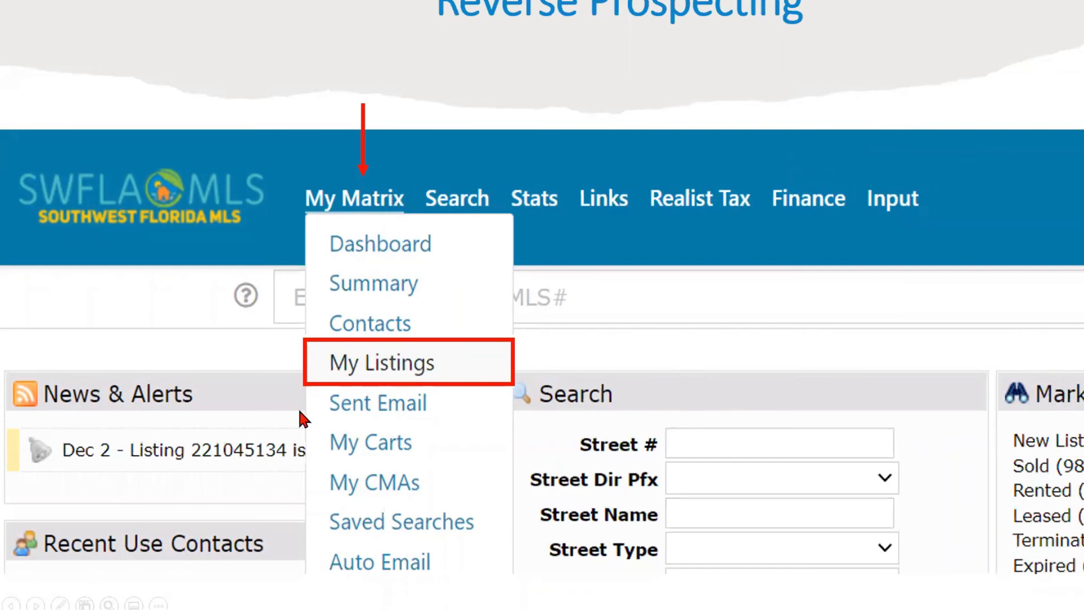
- Advance the slide show to the My Listings (10) slide with one listing checked for sharing
left_click(36, 605)
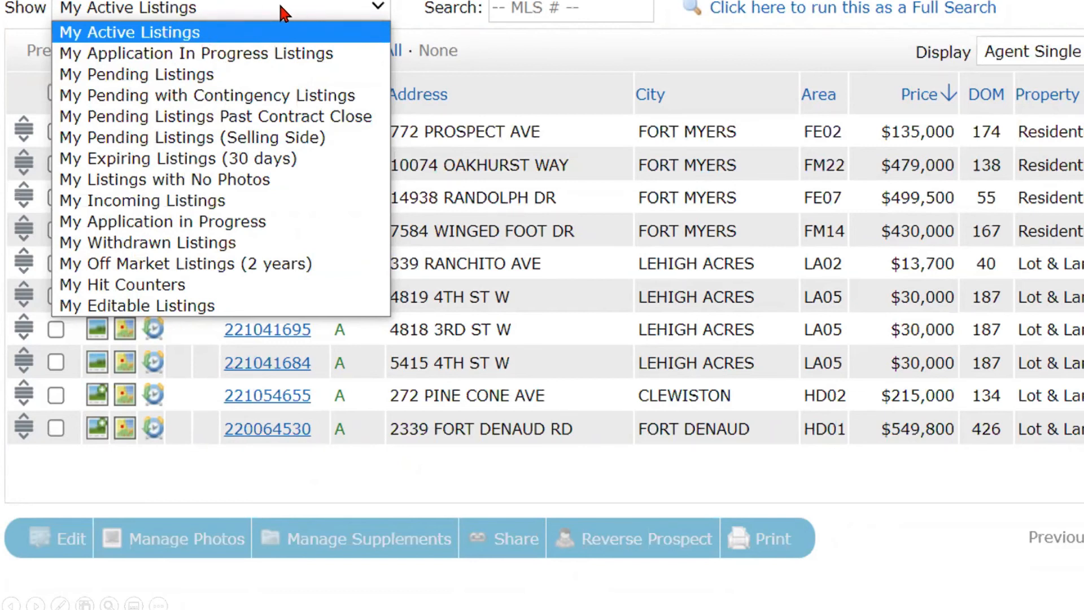
key("ctrl")
key("ctrl")
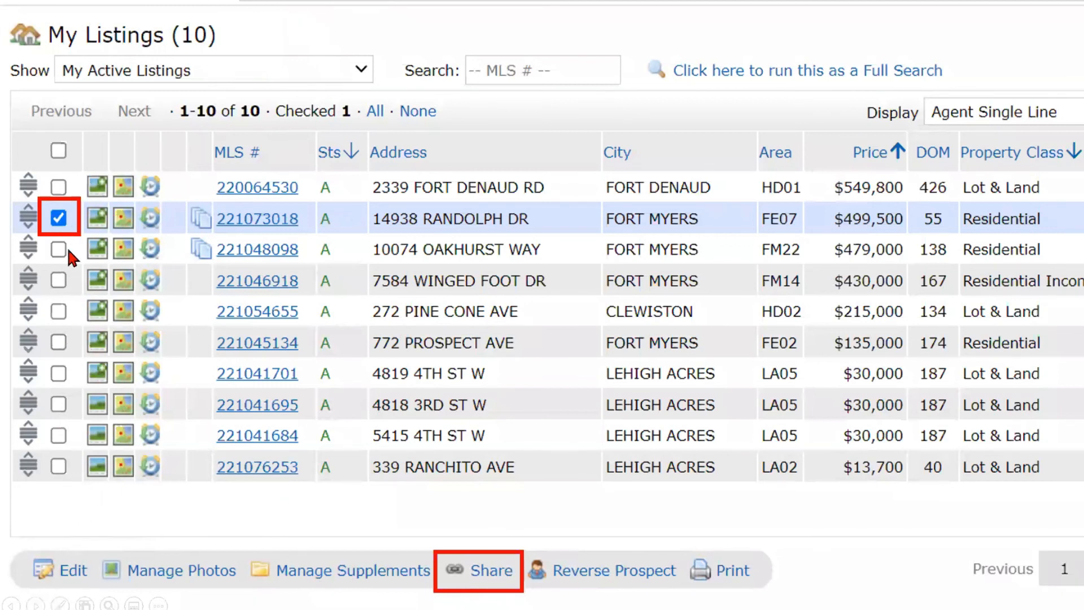
left_click(463, 564)
- Switch My Listings to the My Hit Counters view showing portal, view and email counts
left_click(458, 578)
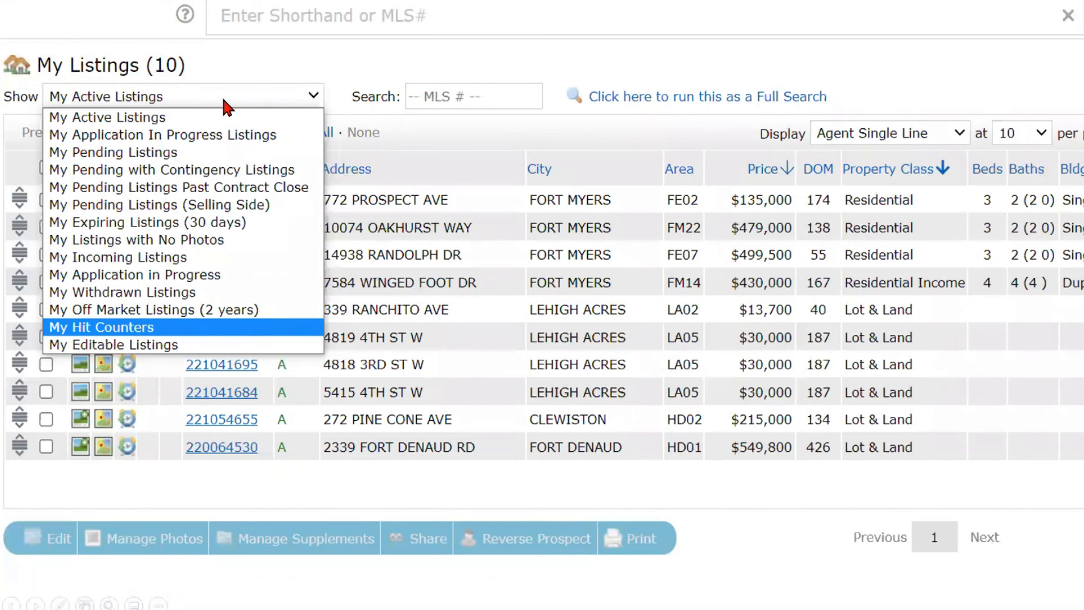
left_click(158, 329)
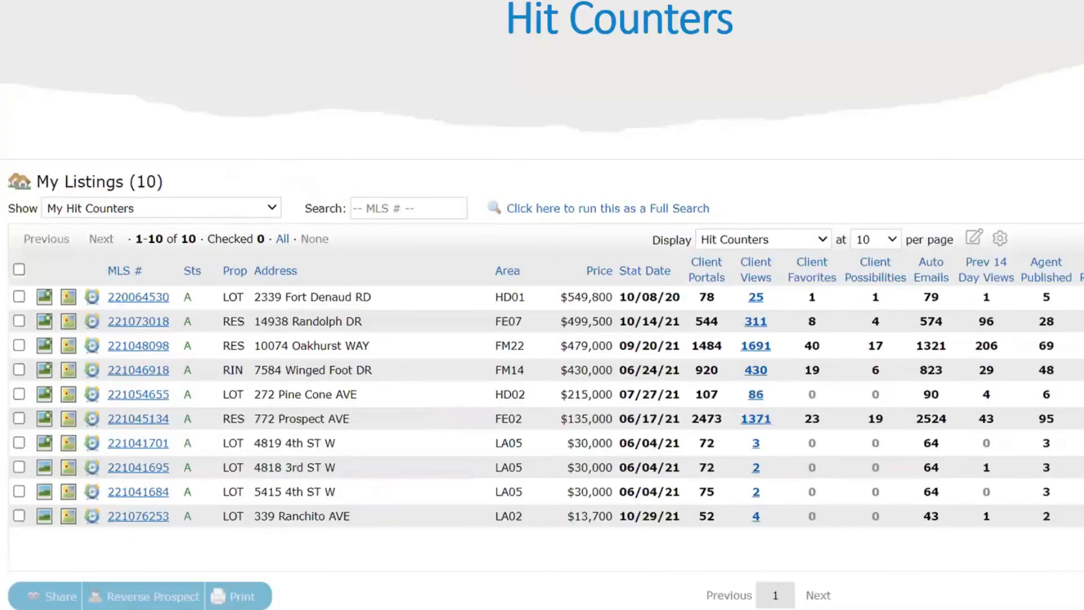